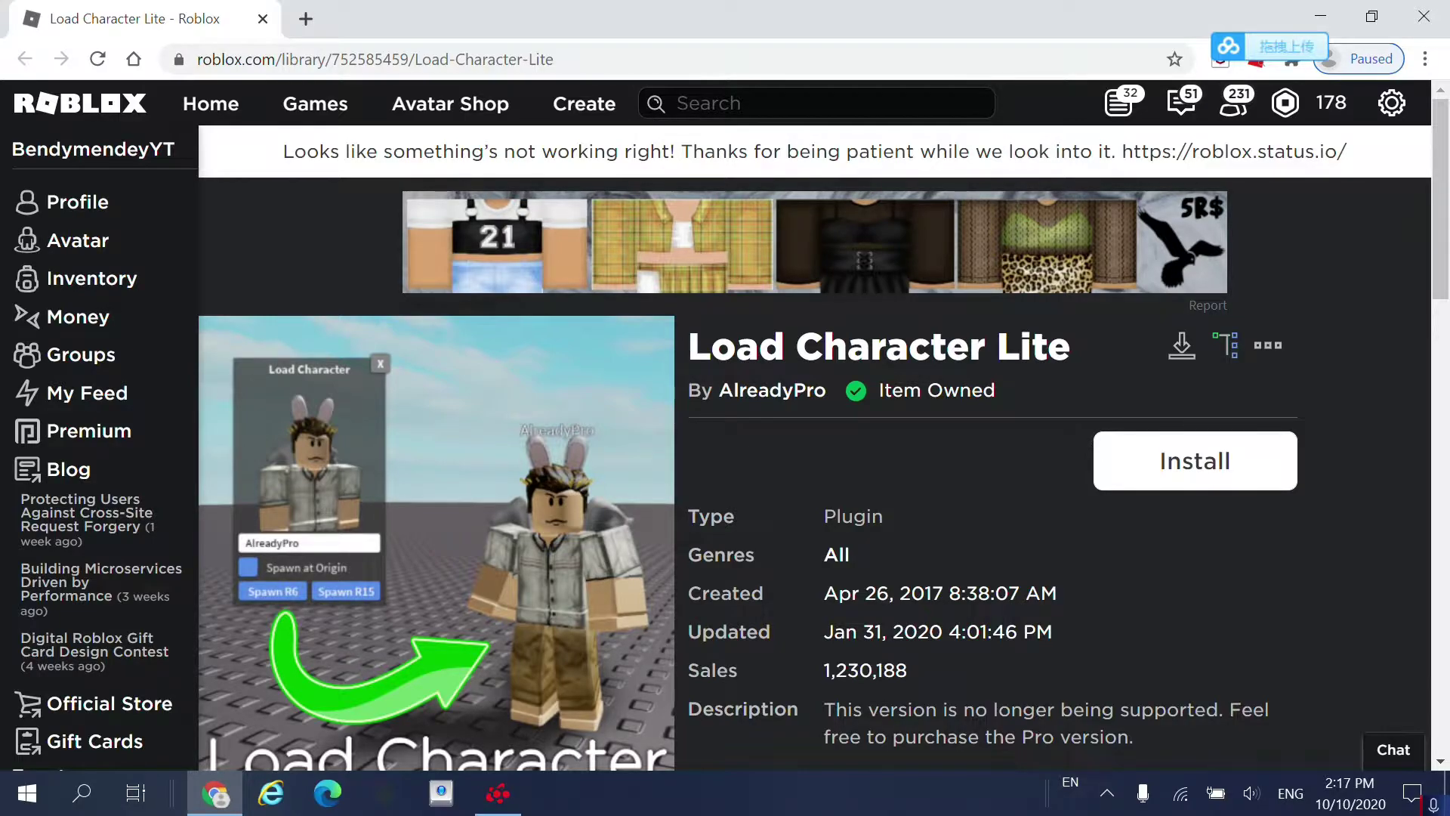
Highlight the plugin title, dismiss the McAfee WebAdvisor notice, and minimize Chrome to the desktop.
left_click_drag(688, 346, 1047, 346)
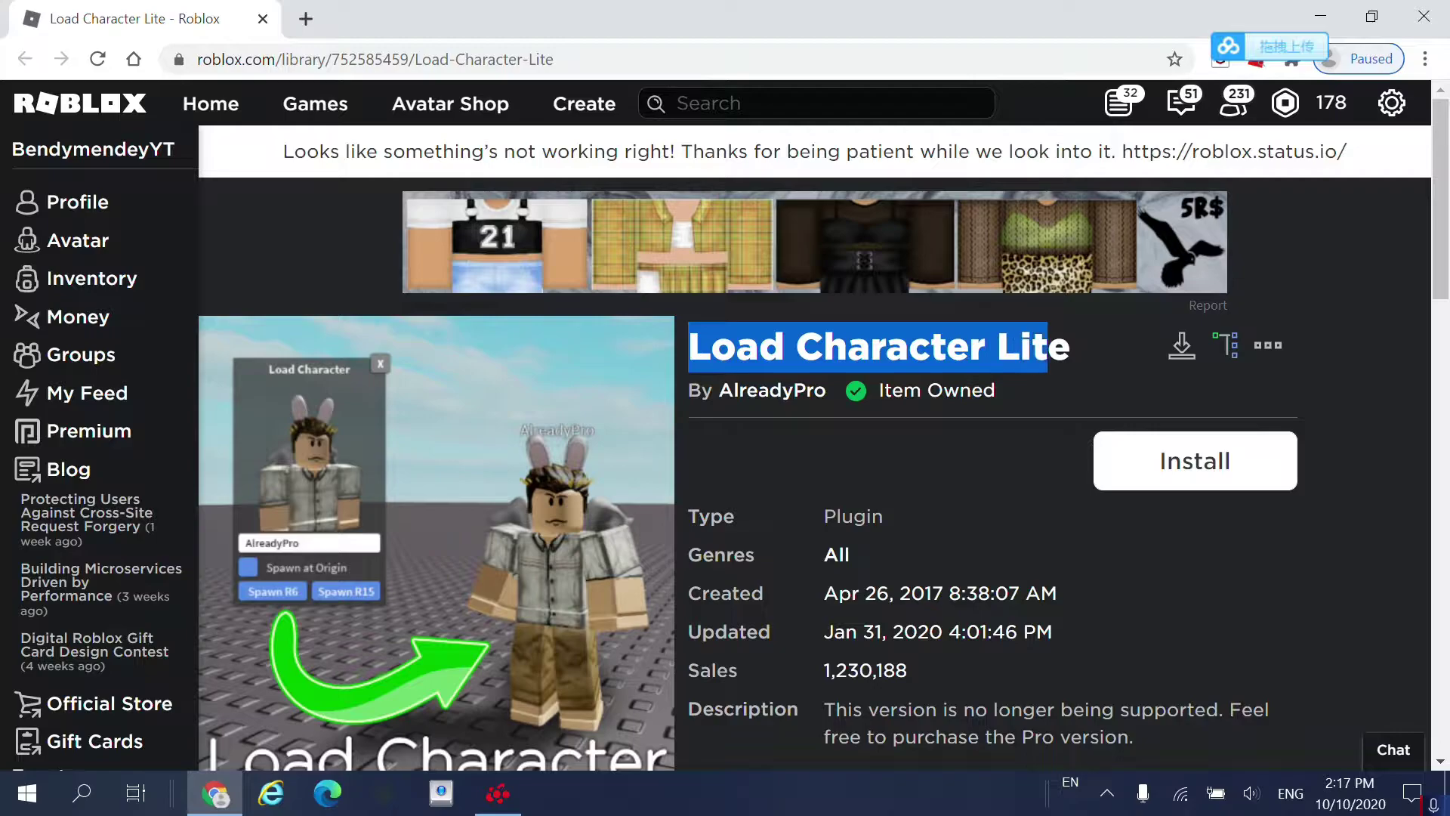
left_click(1091, 364)
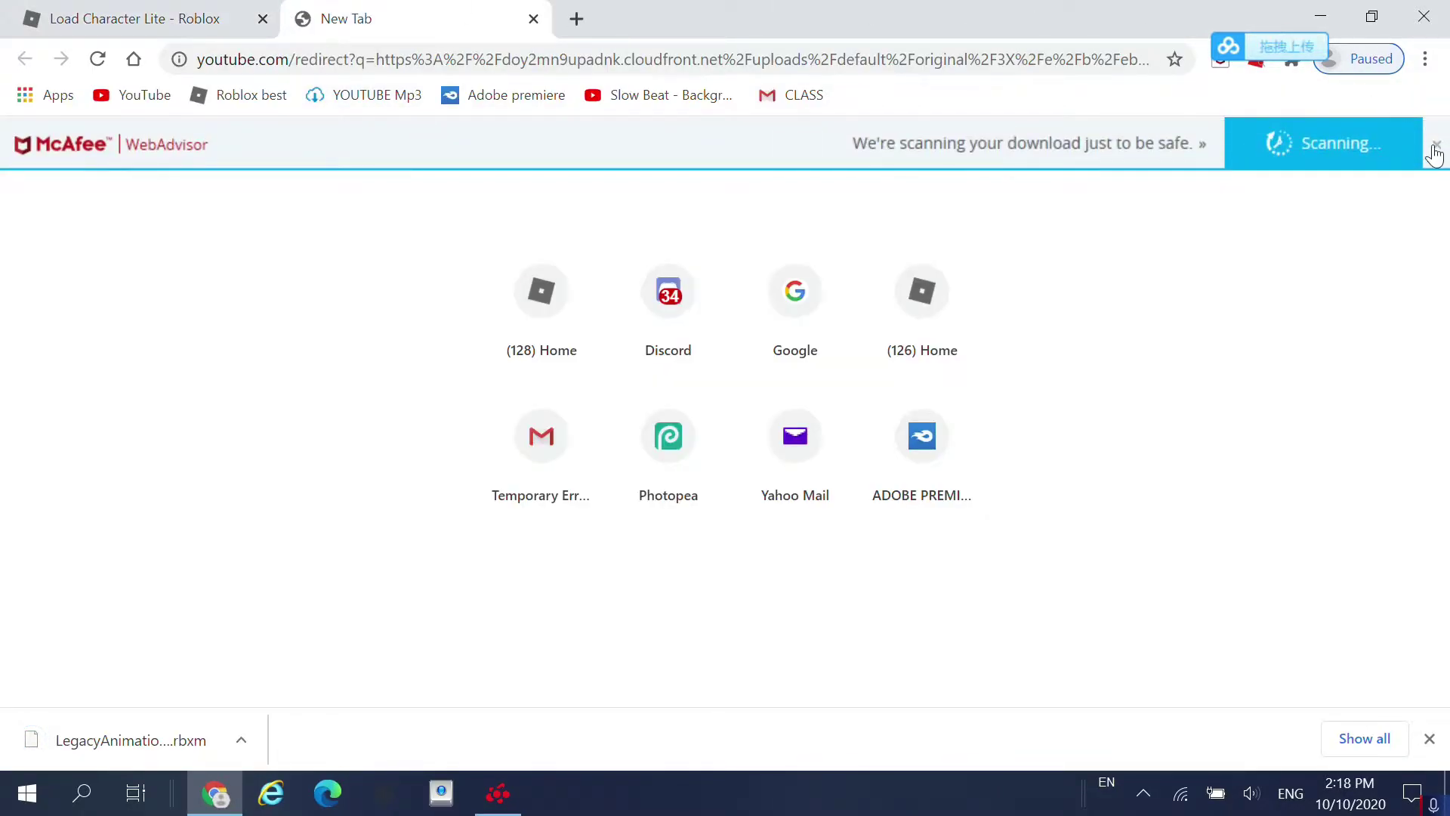
left_click(1433, 148)
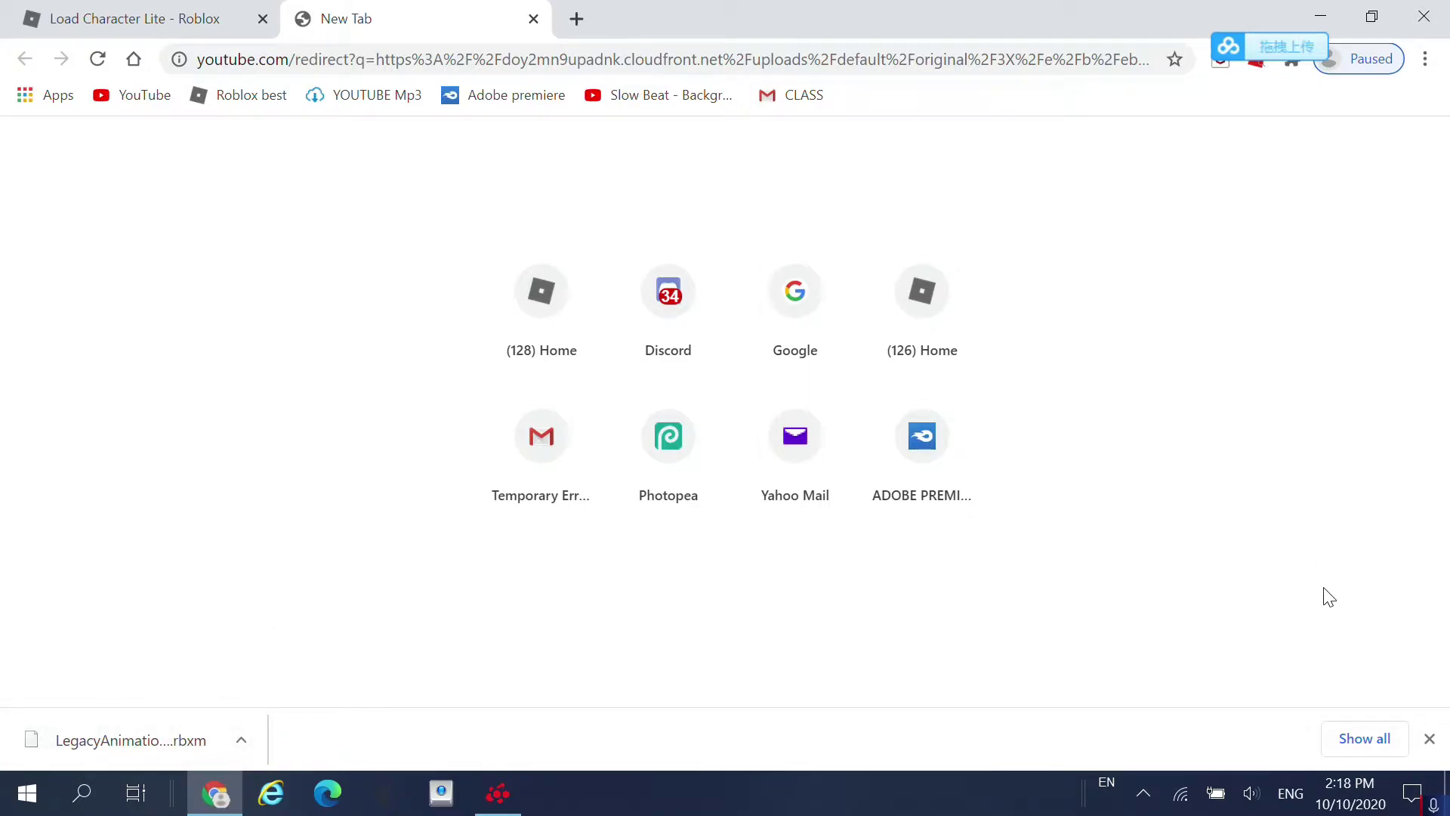
key("super+d")
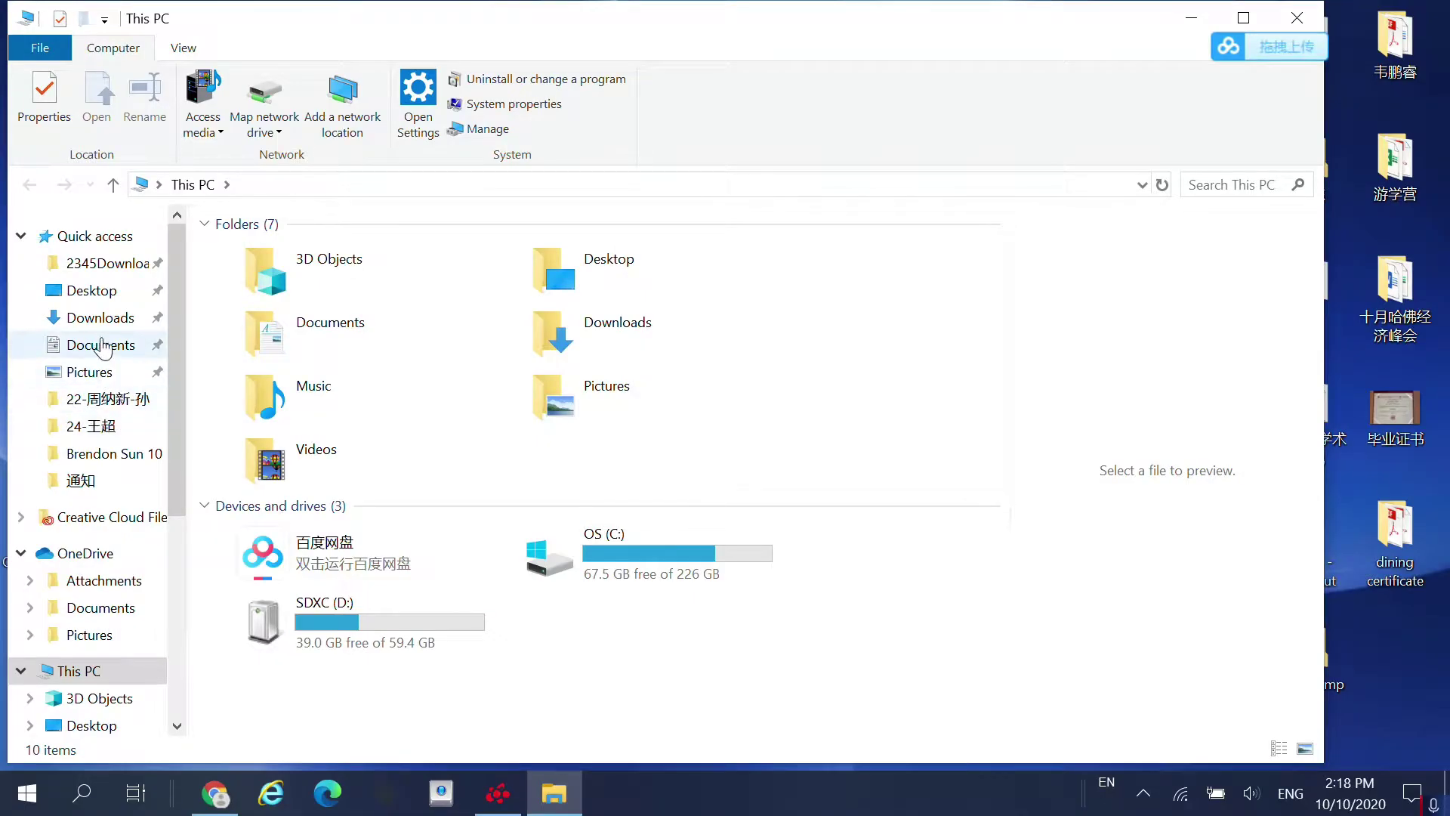
Select LegacyAnimationEditor.rbxm in Downloads and drag the Explorer window aside to expose the Roblox Studio shortcut.
left_click(101, 317)
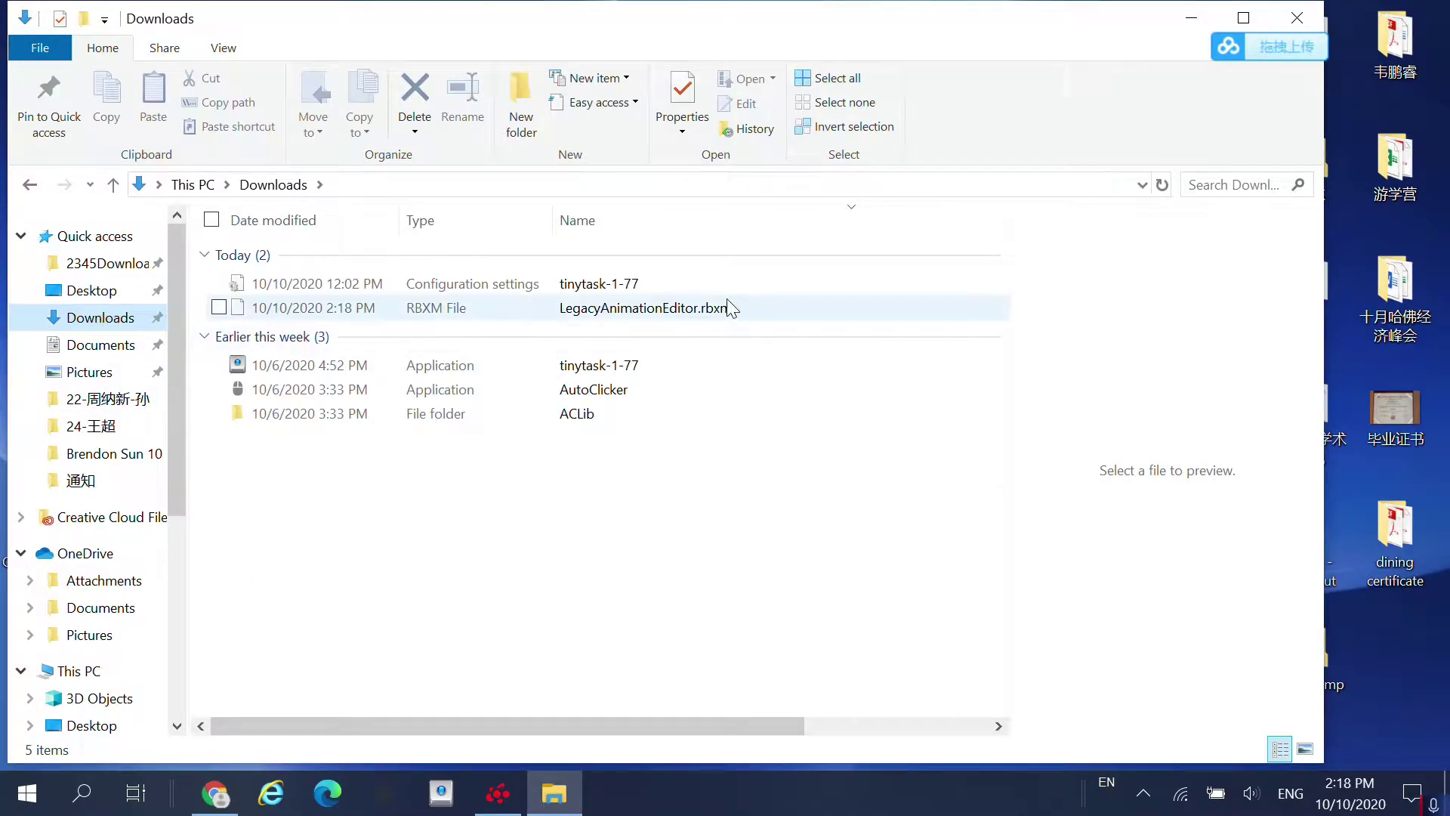
left_click(636, 309)
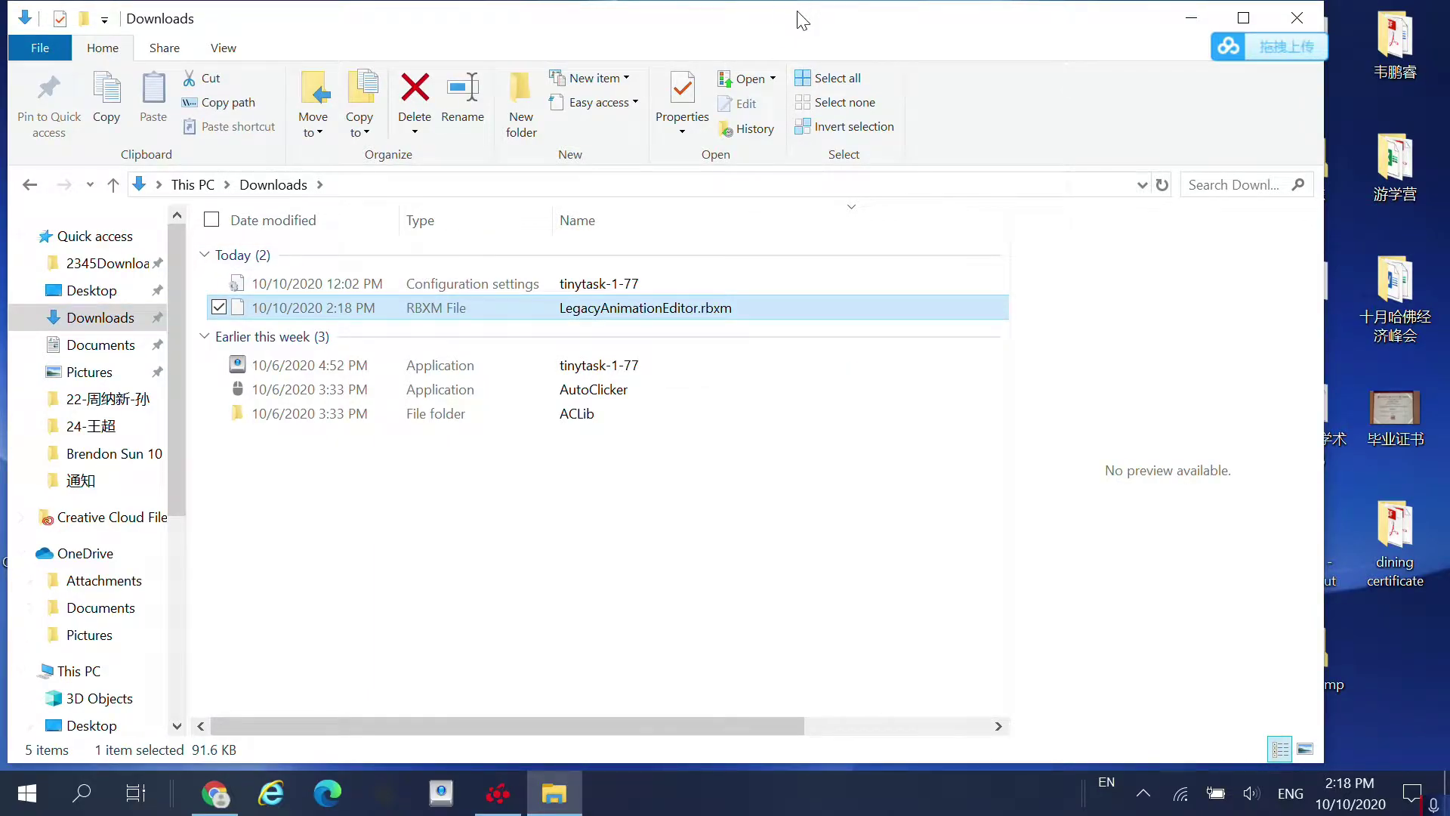
left_click_drag(762, 31, 1061, 35)
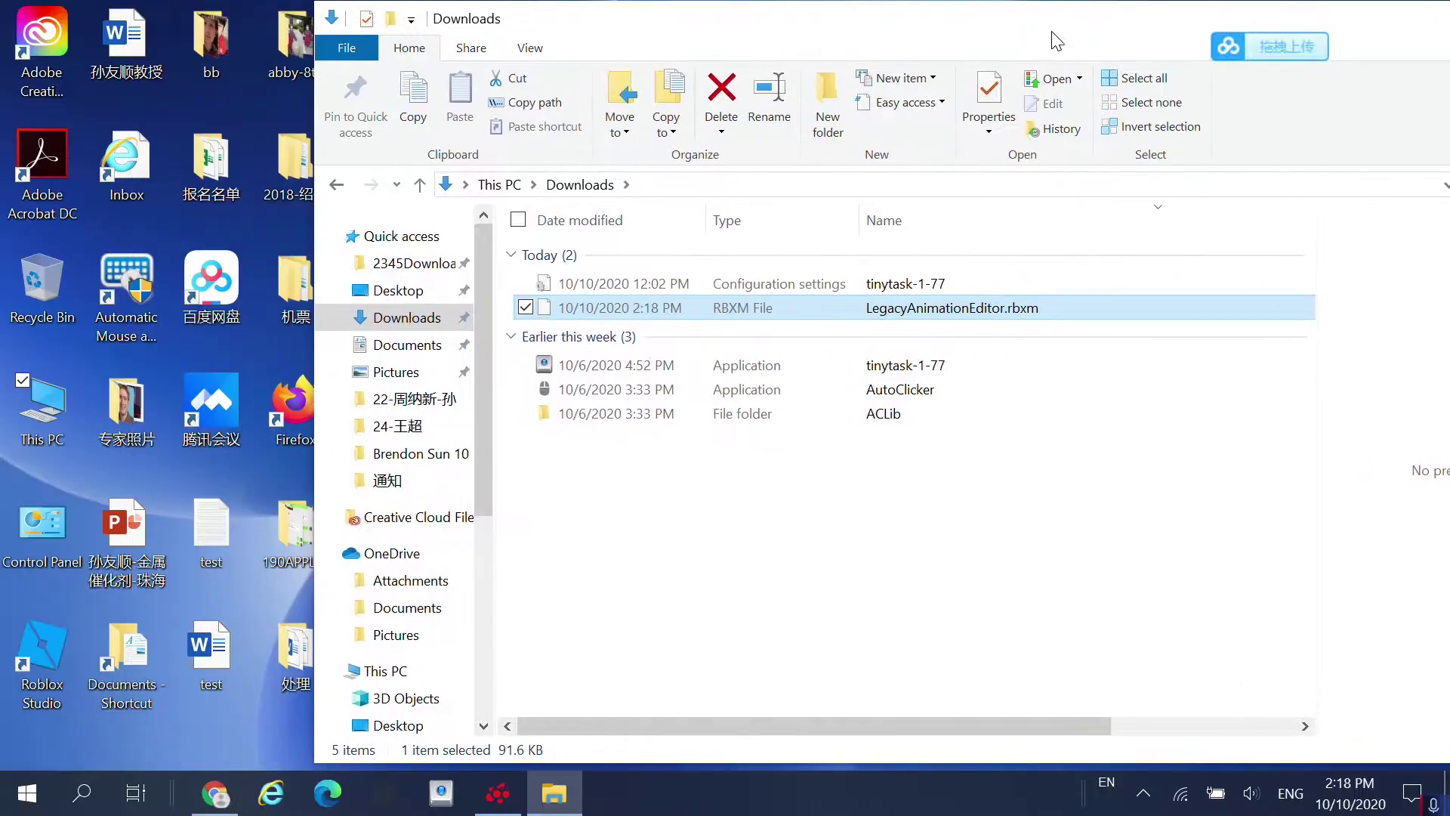
left_click(44, 661)
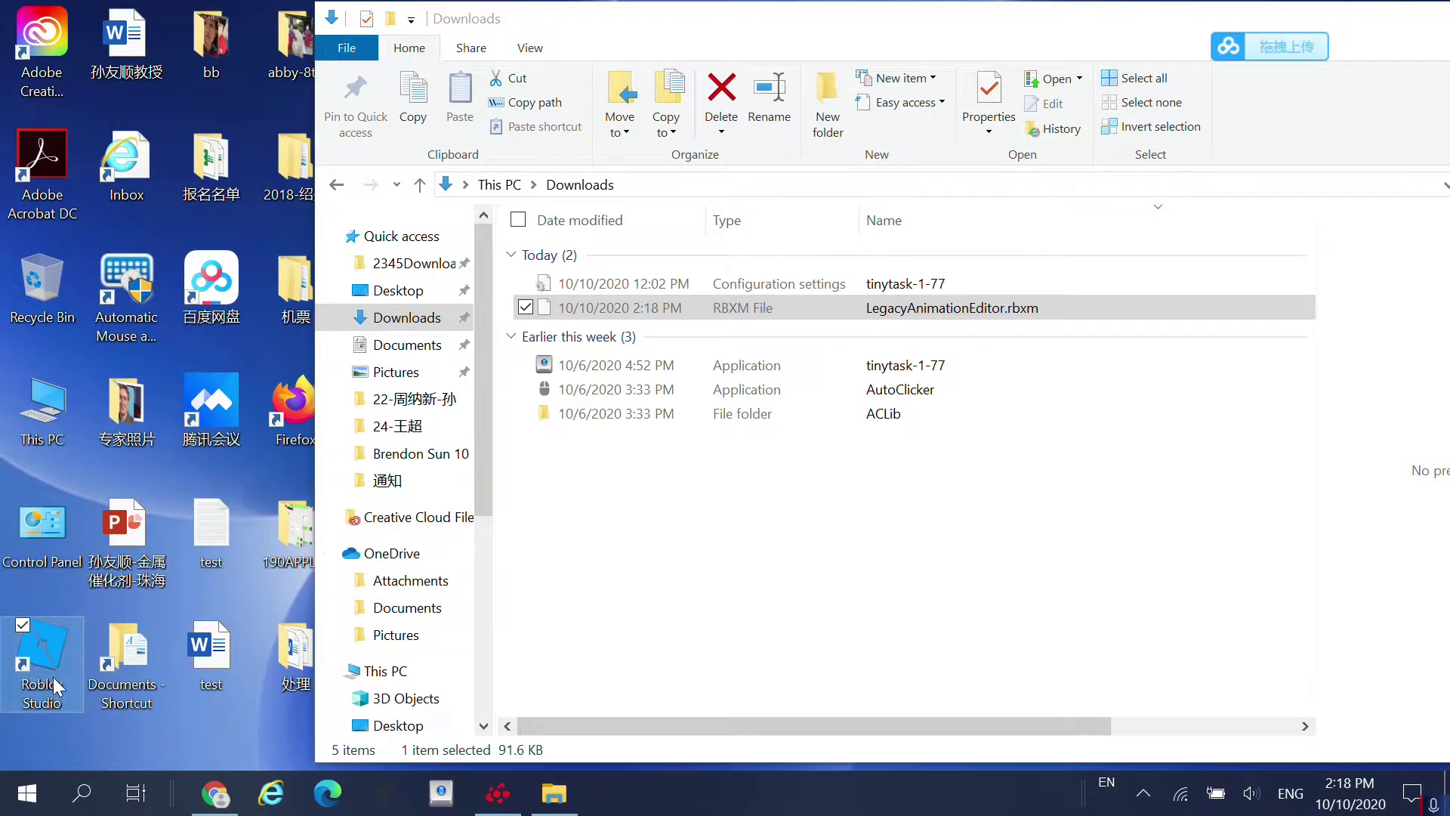
left_click_drag(1034, 23, 957, 513)
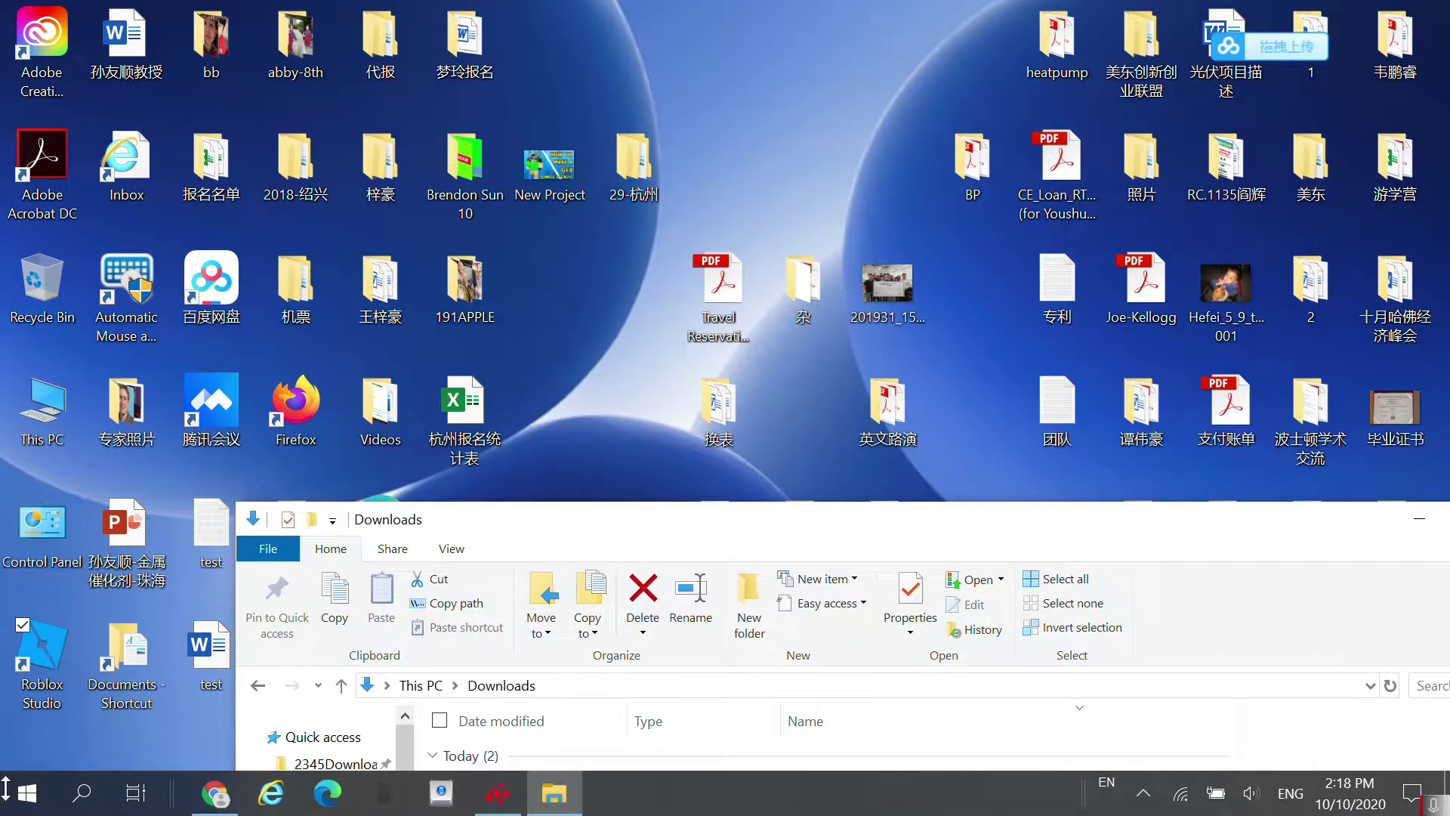
Launch Roblox Studio from the desktop shortcut, hide the Downloads window, and start a Baseplate place.
double_click(53, 672)
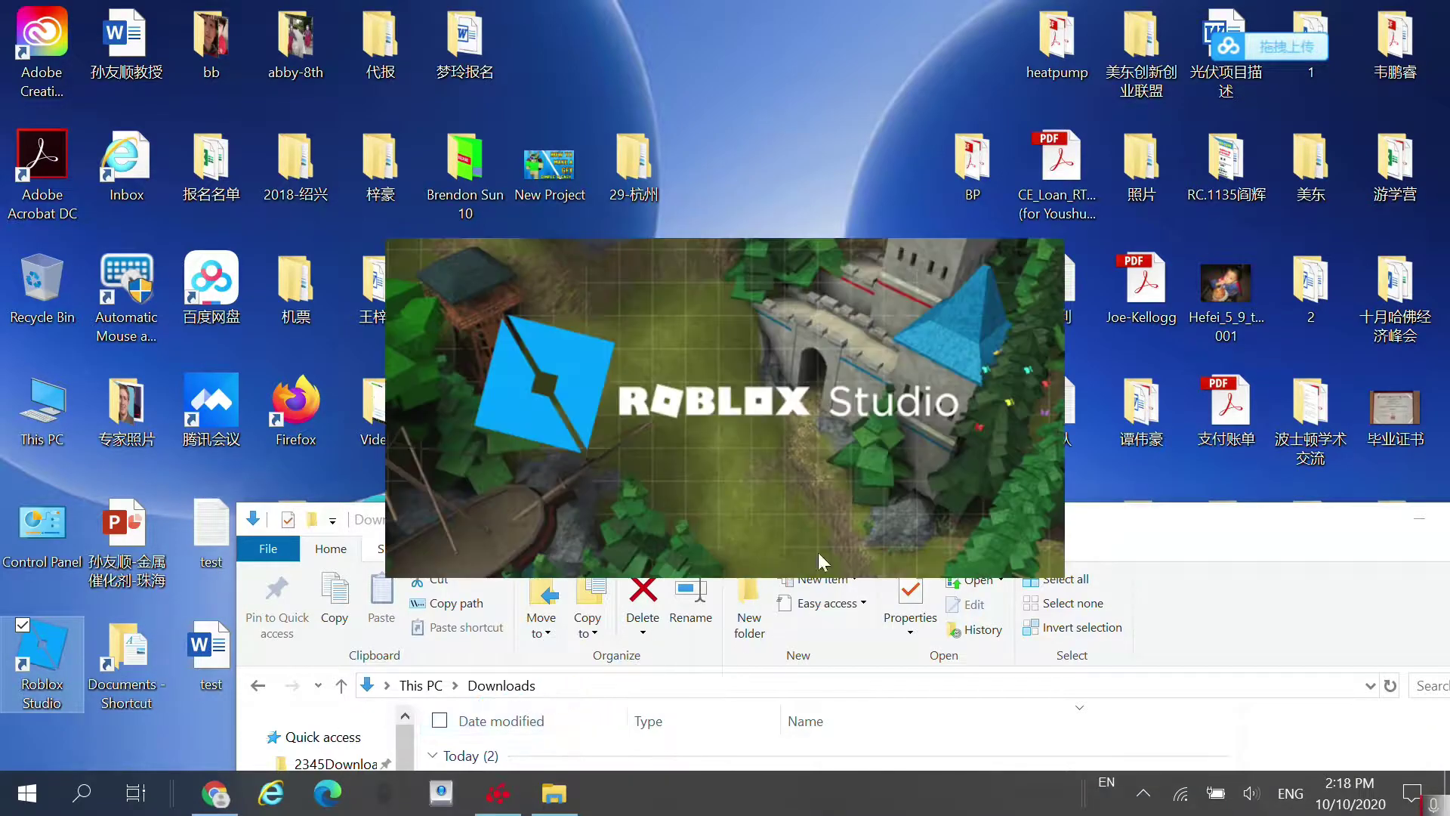
left_click_drag(1152, 524, 977, 75)
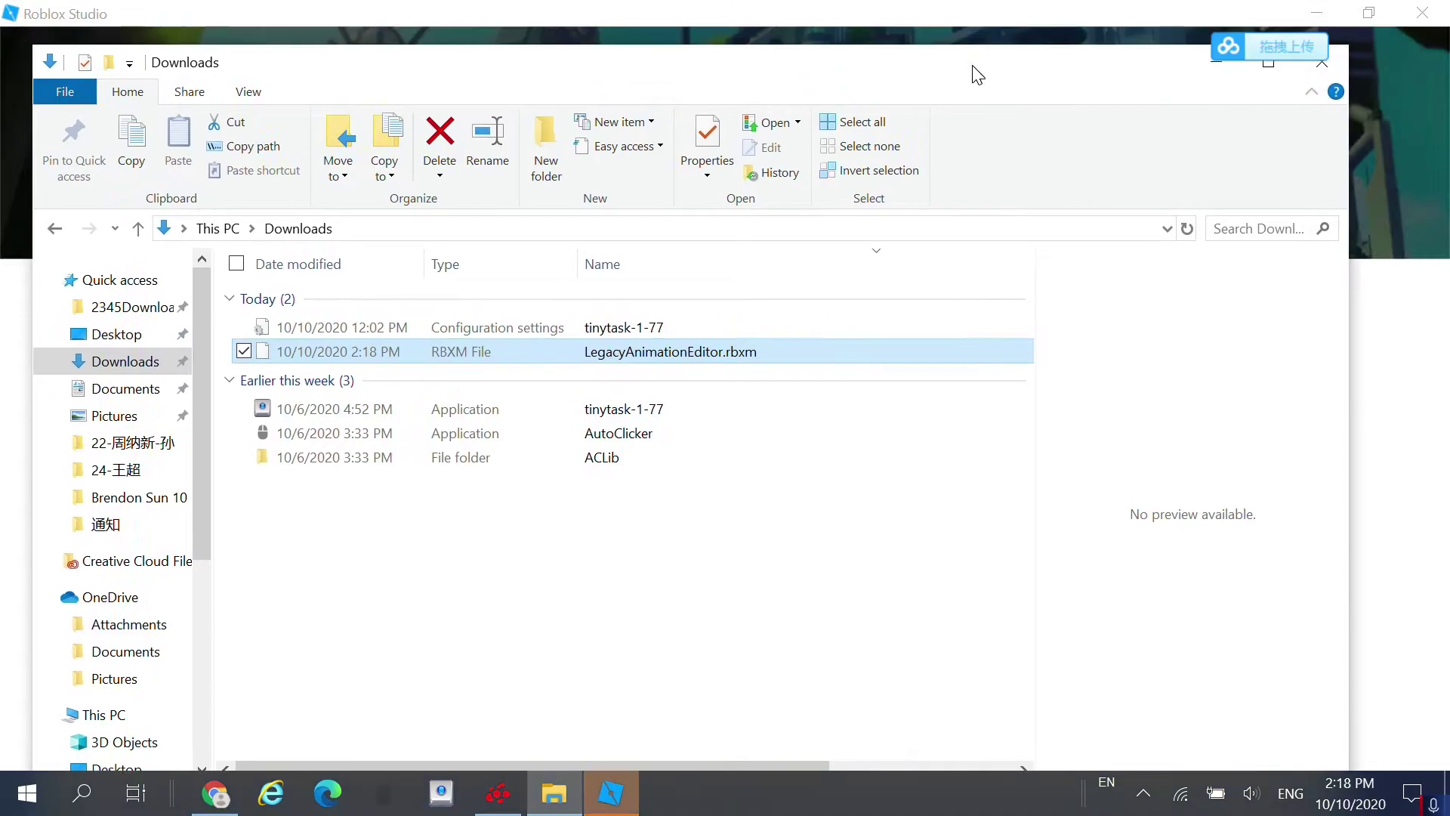
left_click(1216, 60)
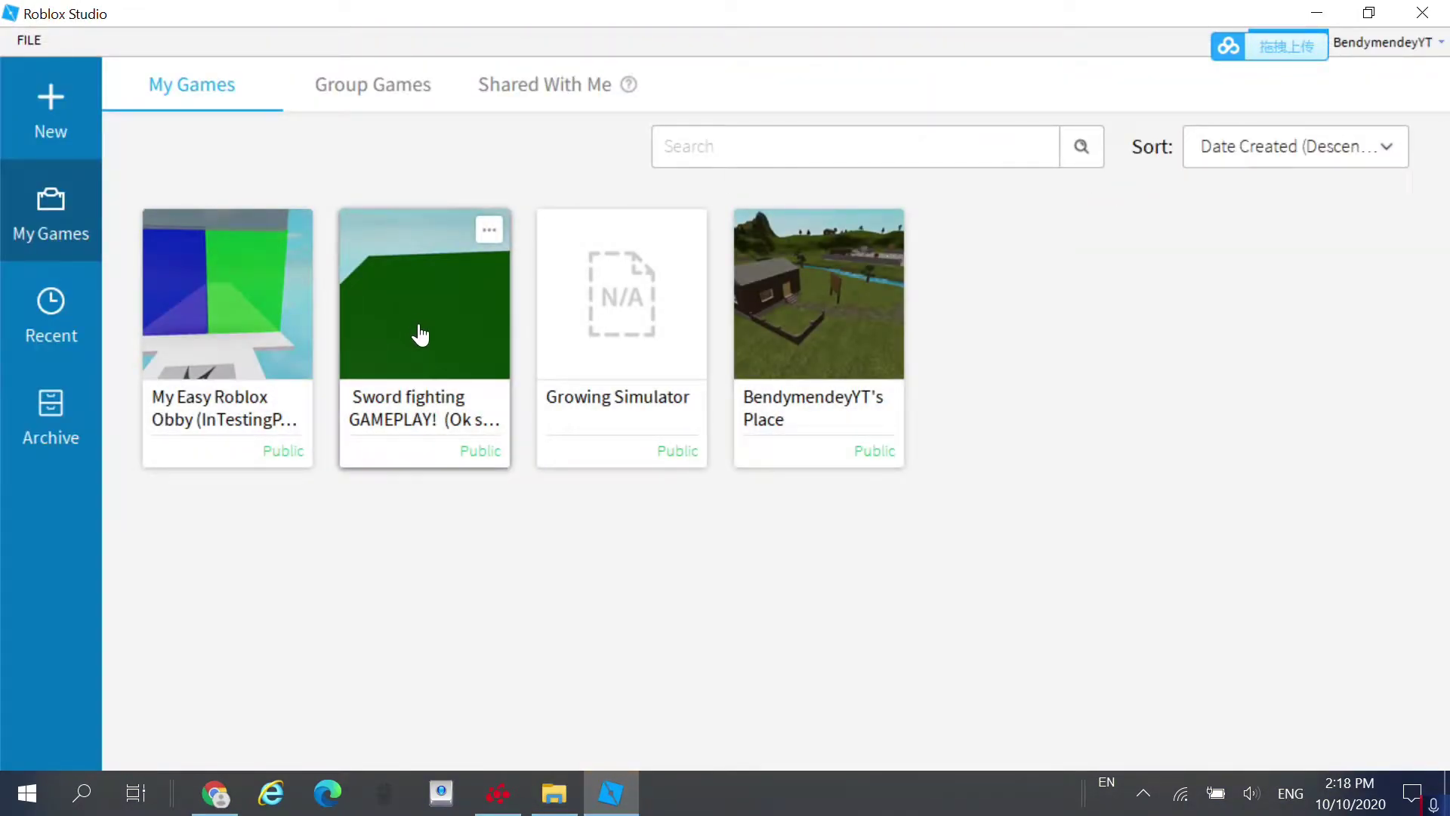
left_click(49, 121)
left_click(236, 257)
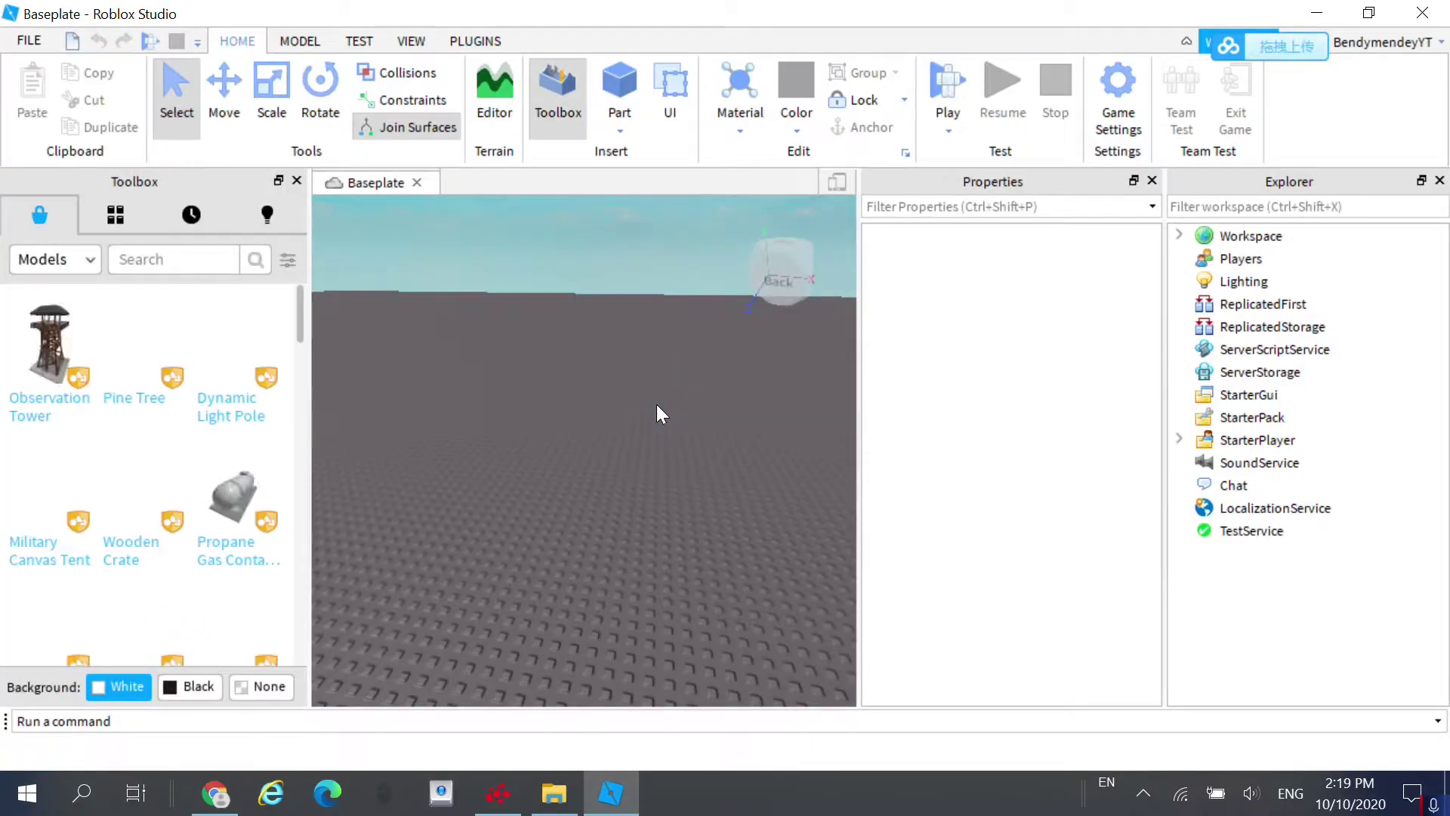
Open the Plugins Folder, compare it with Downloads to confirm LegacyAnimationEditor.rbxm is installed, then close it.
left_click(478, 43)
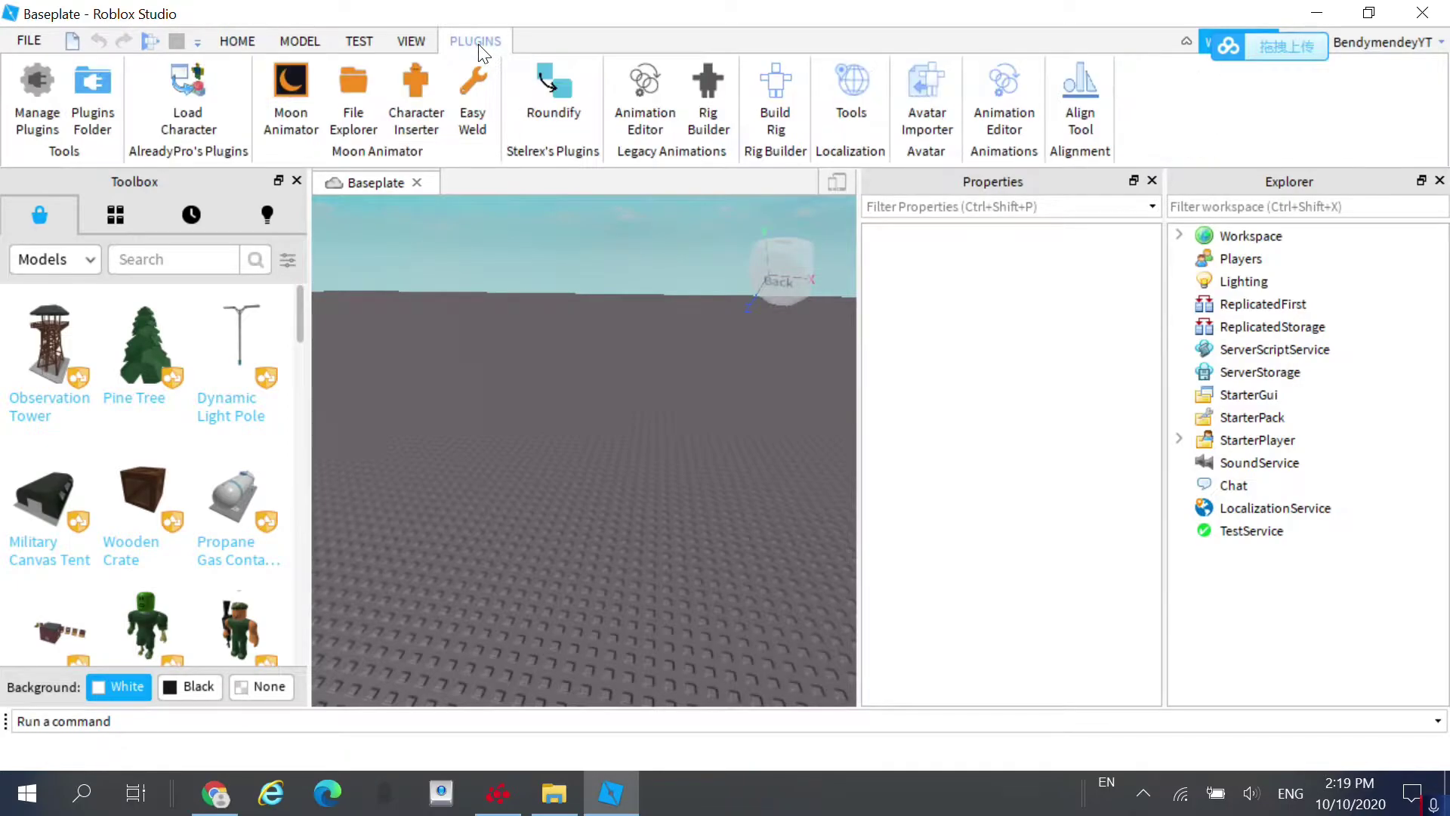
left_click(87, 92)
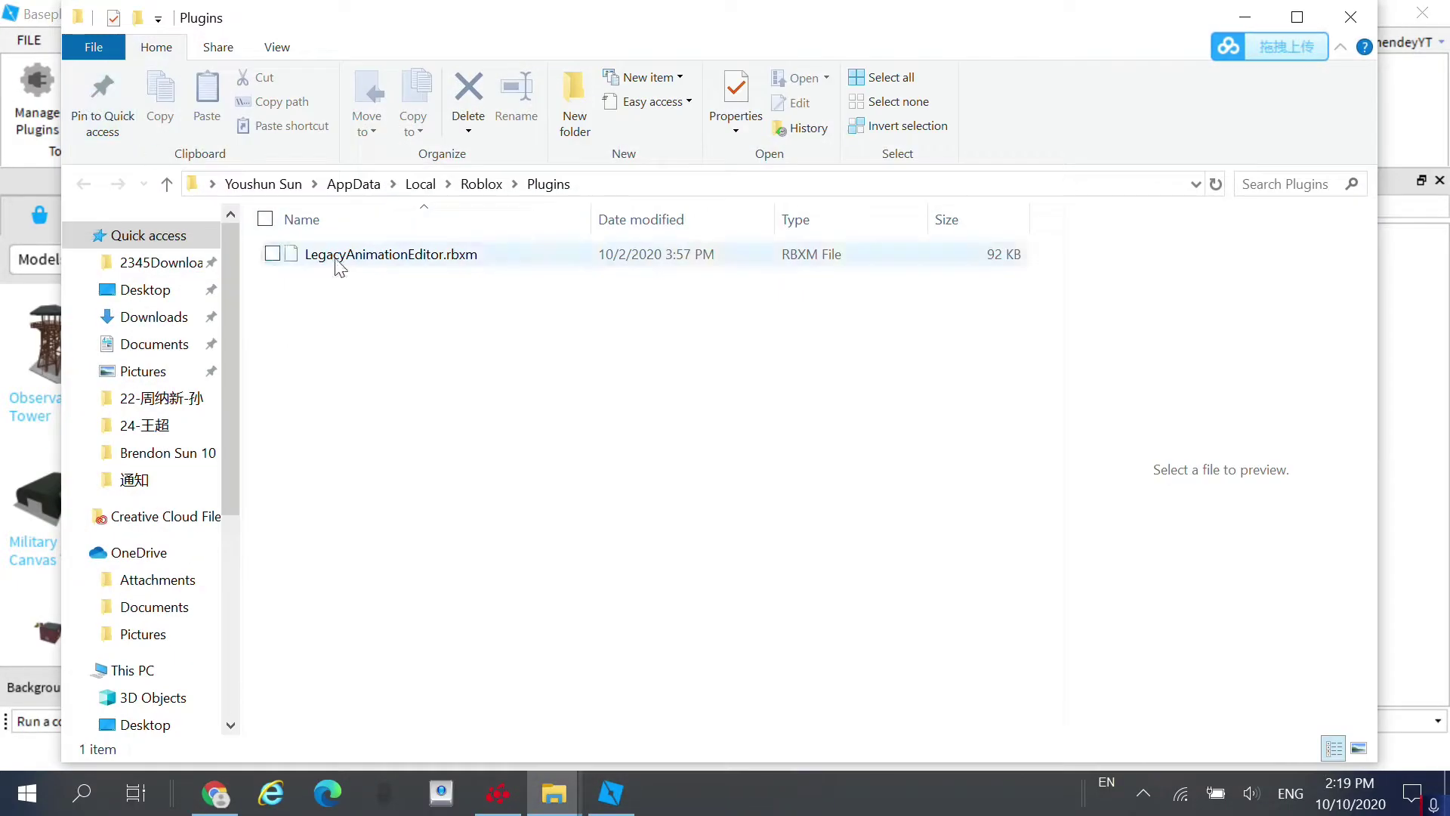
left_click(556, 794)
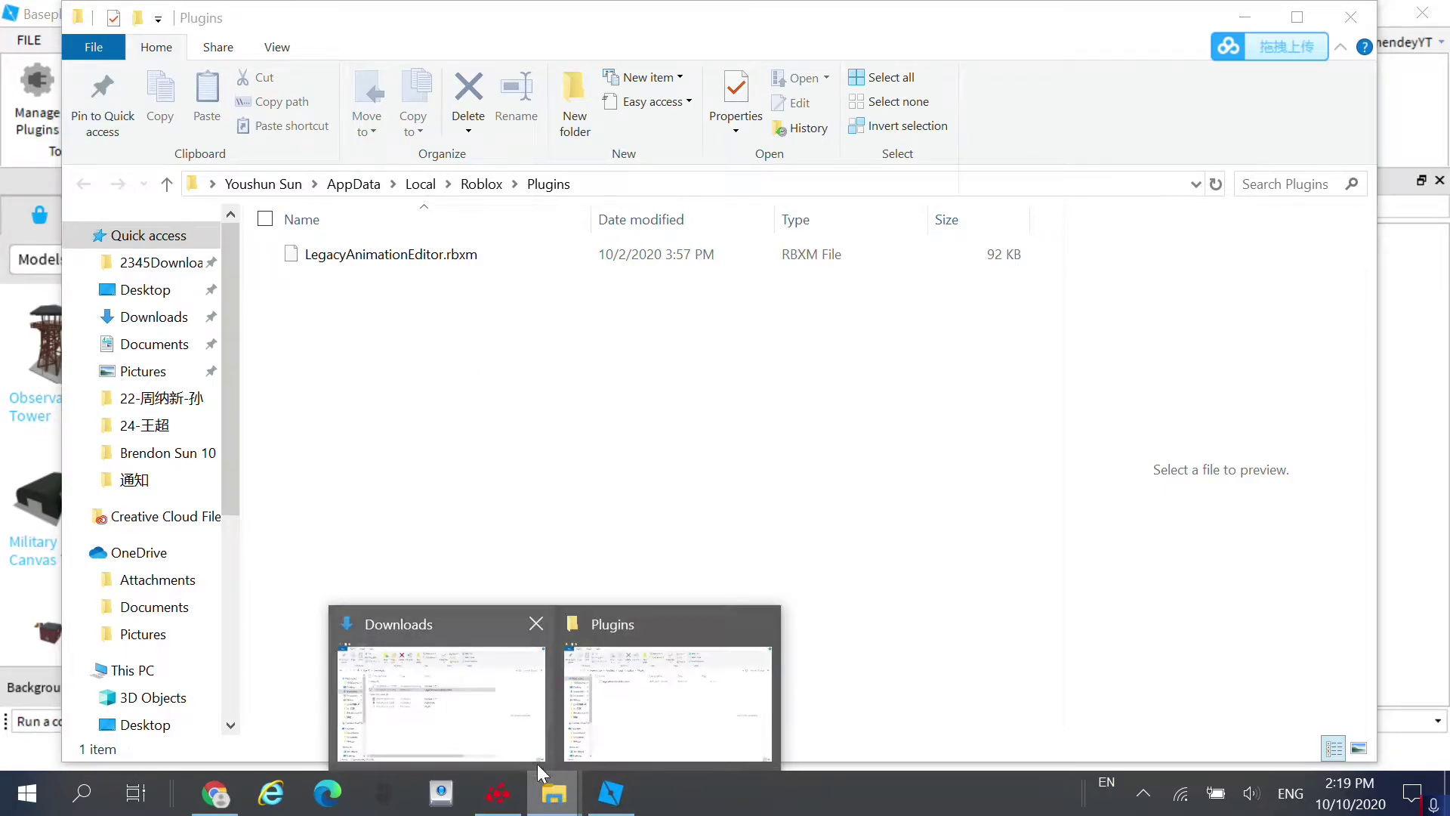
left_click(504, 670)
left_click_drag(802, 74, 725, 477)
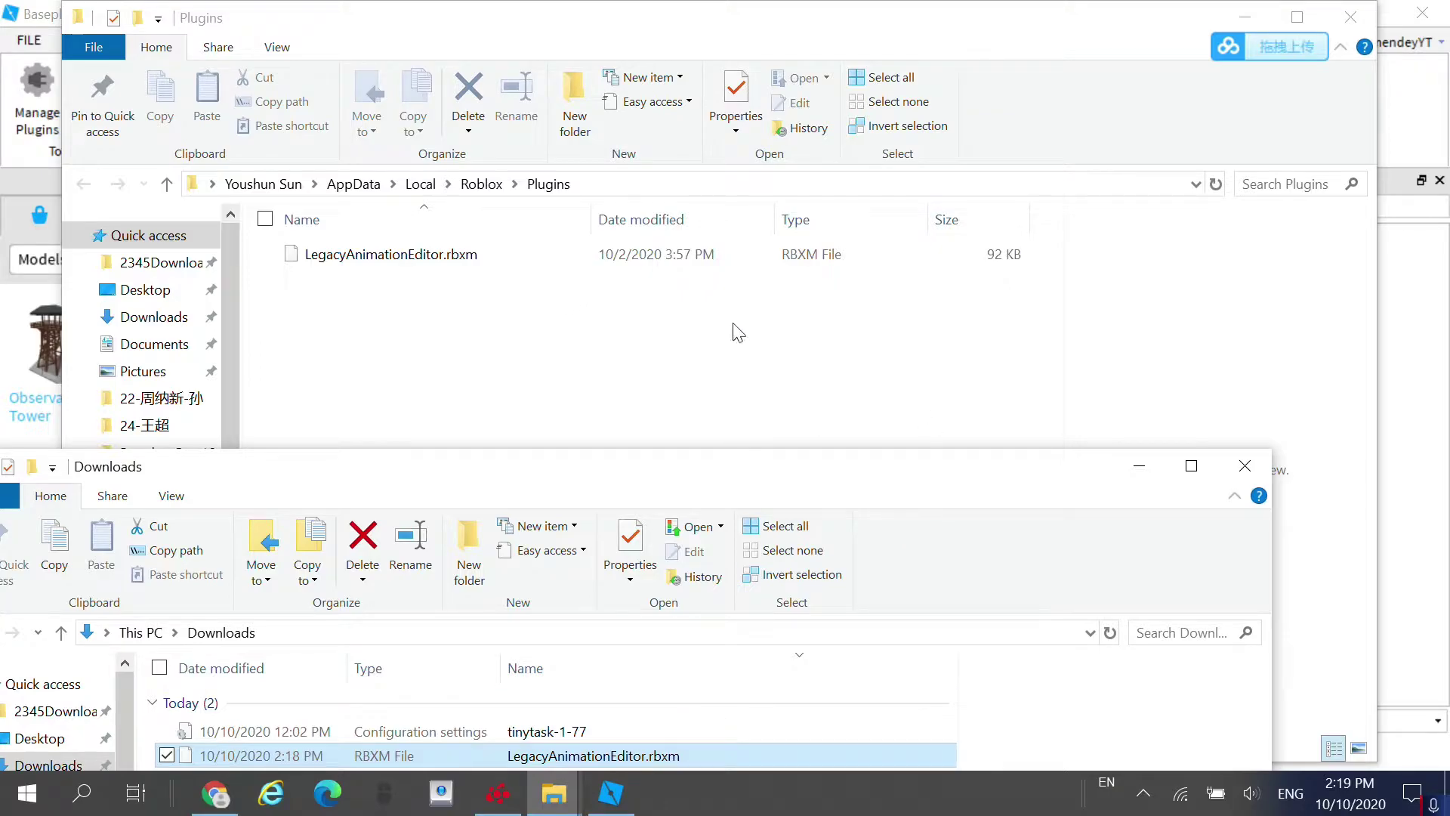
left_click_drag(317, 16, 334, 49)
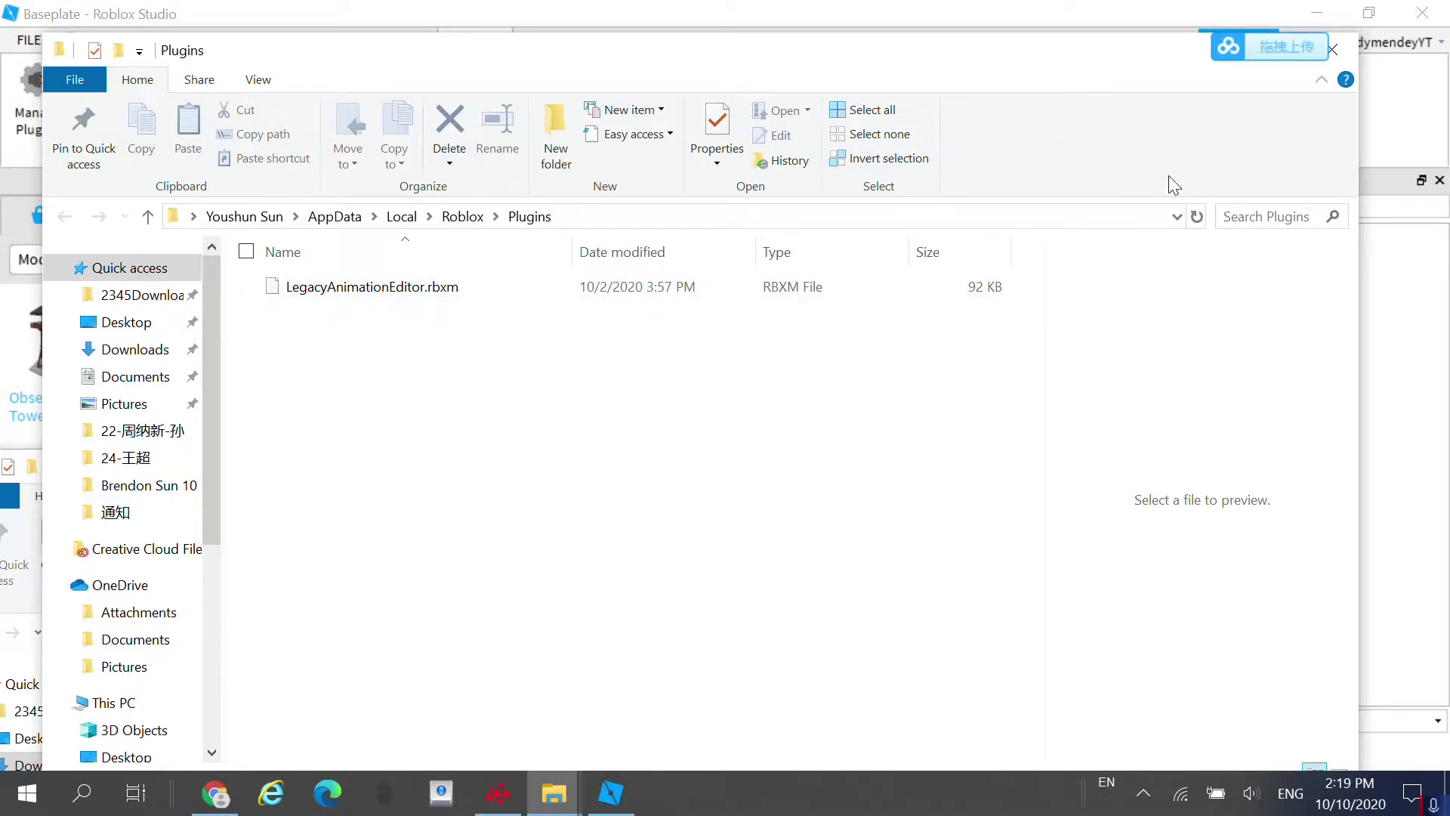
left_click(1333, 50)
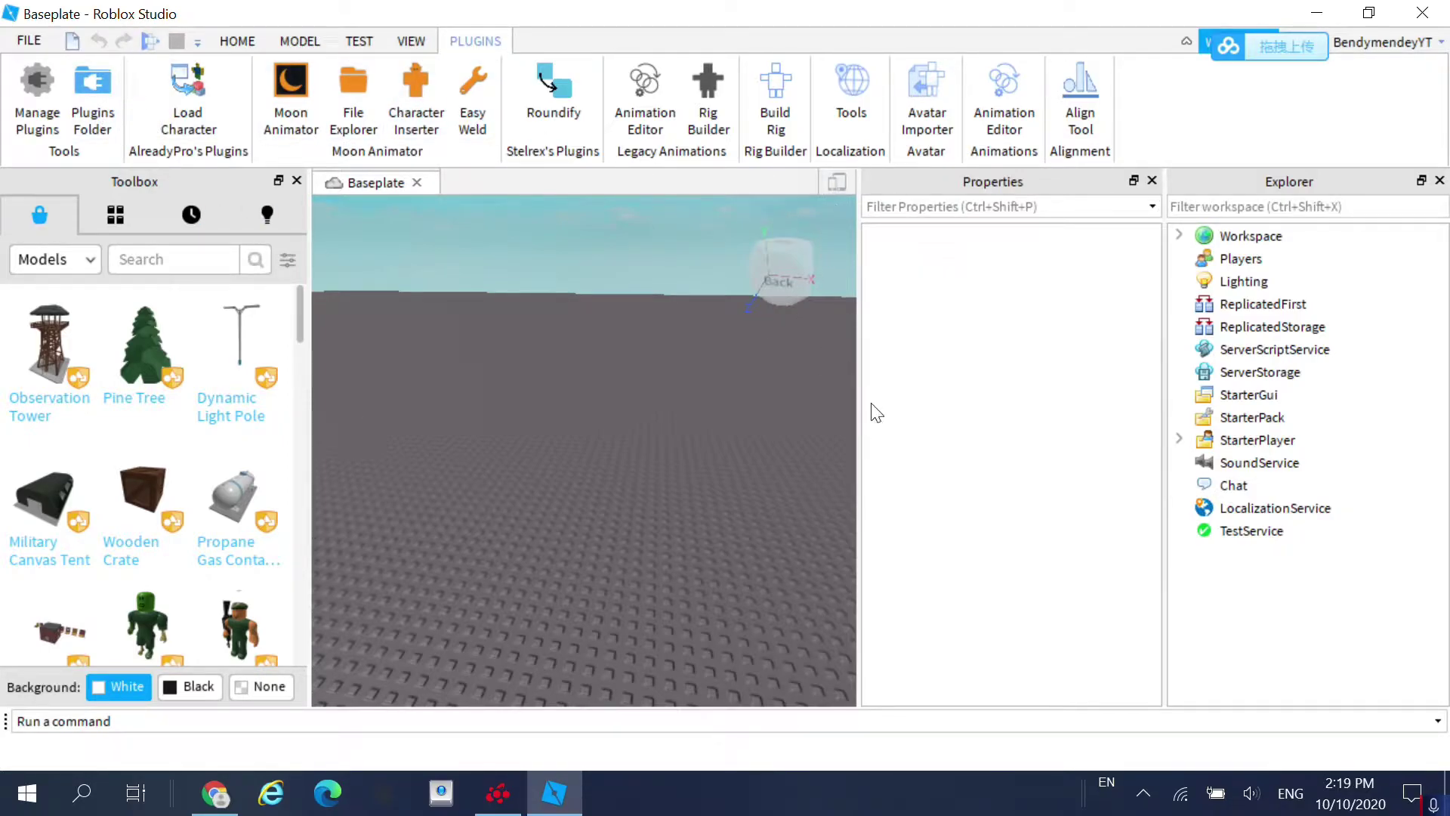
In Load Character, replace the username with your Roblox username and spawn the avatar as R15.
right_click_drag(630, 355, 637, 356)
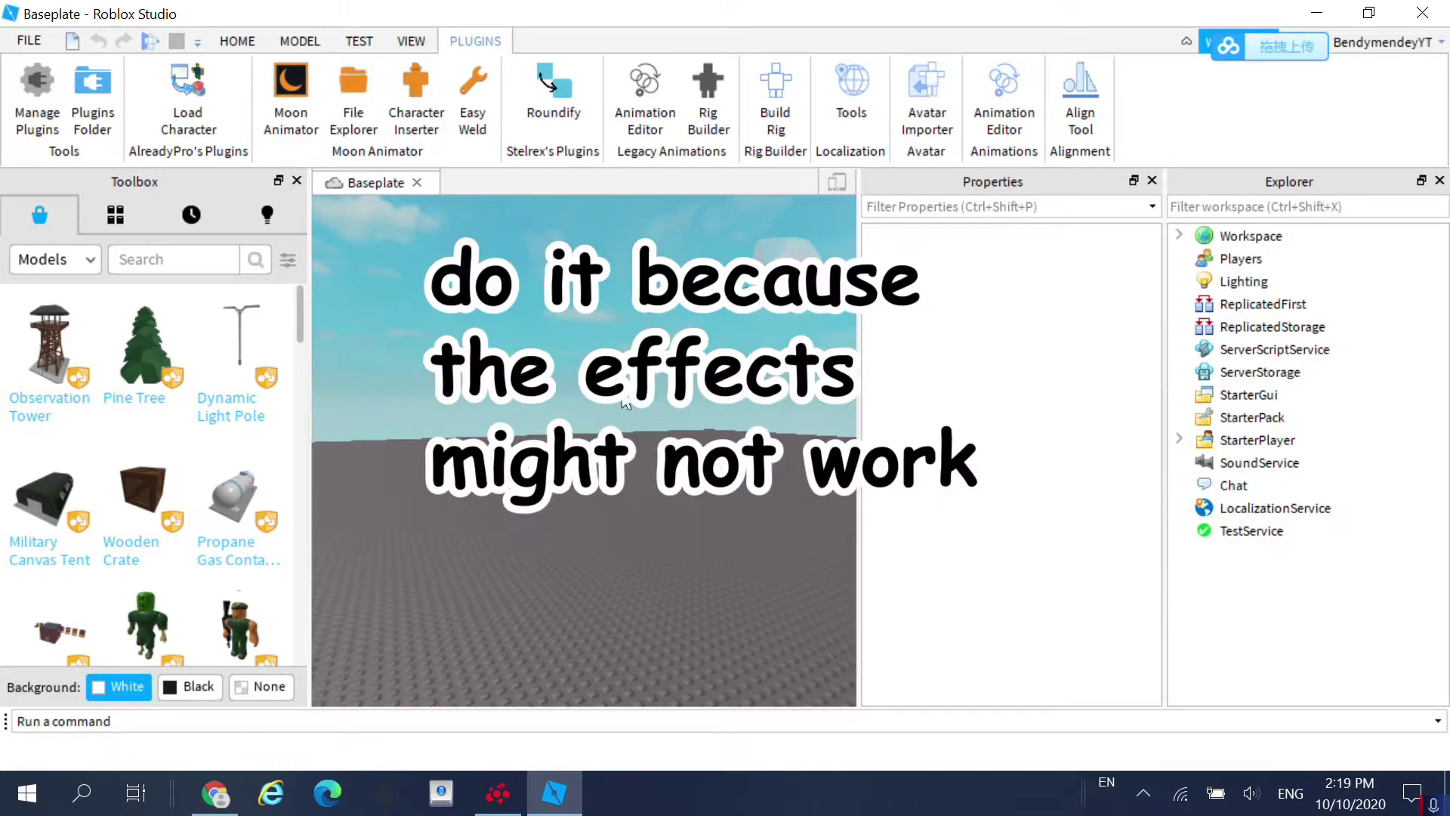
right_click_drag(655, 391, 655, 393)
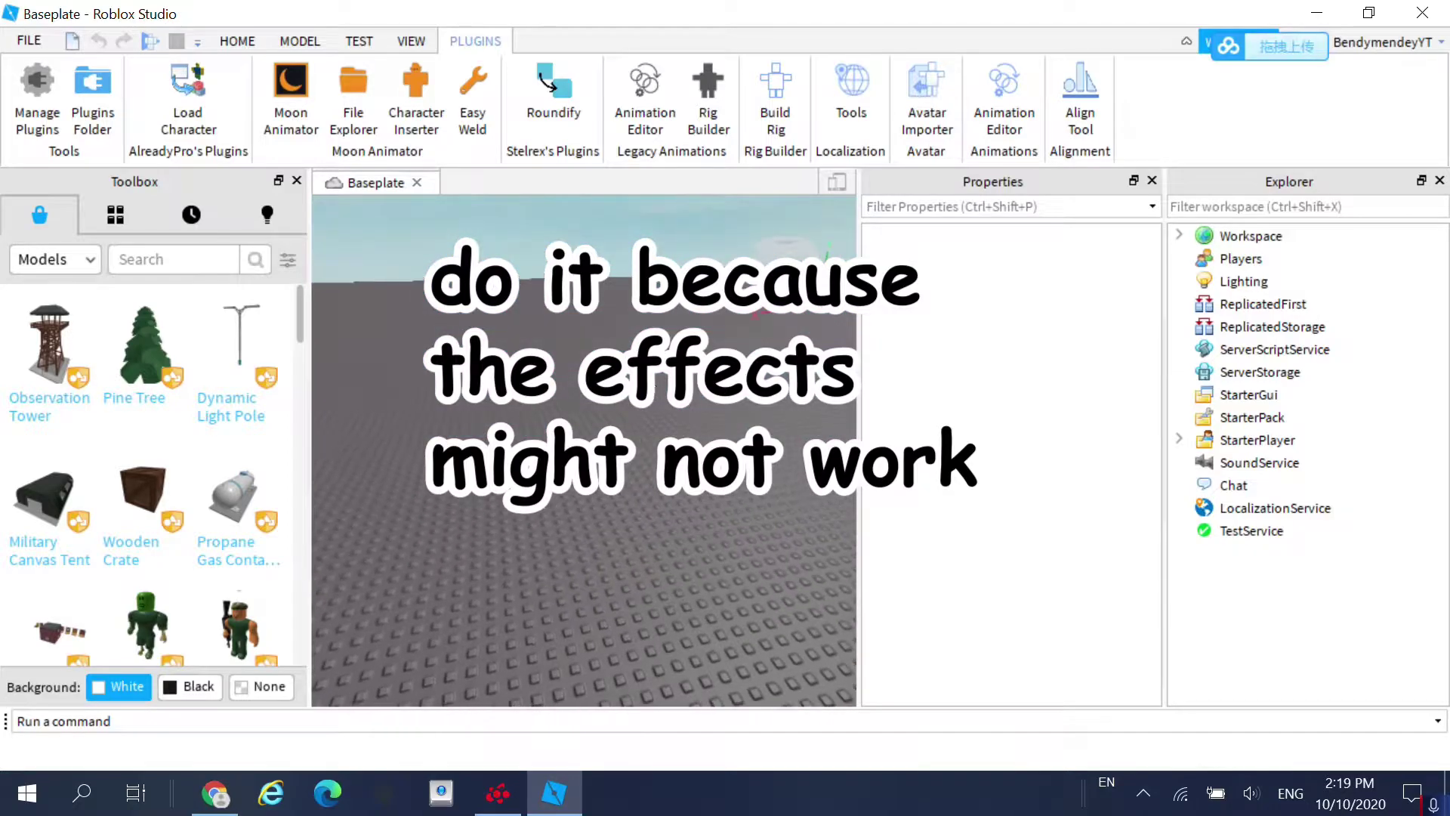
left_click(204, 104)
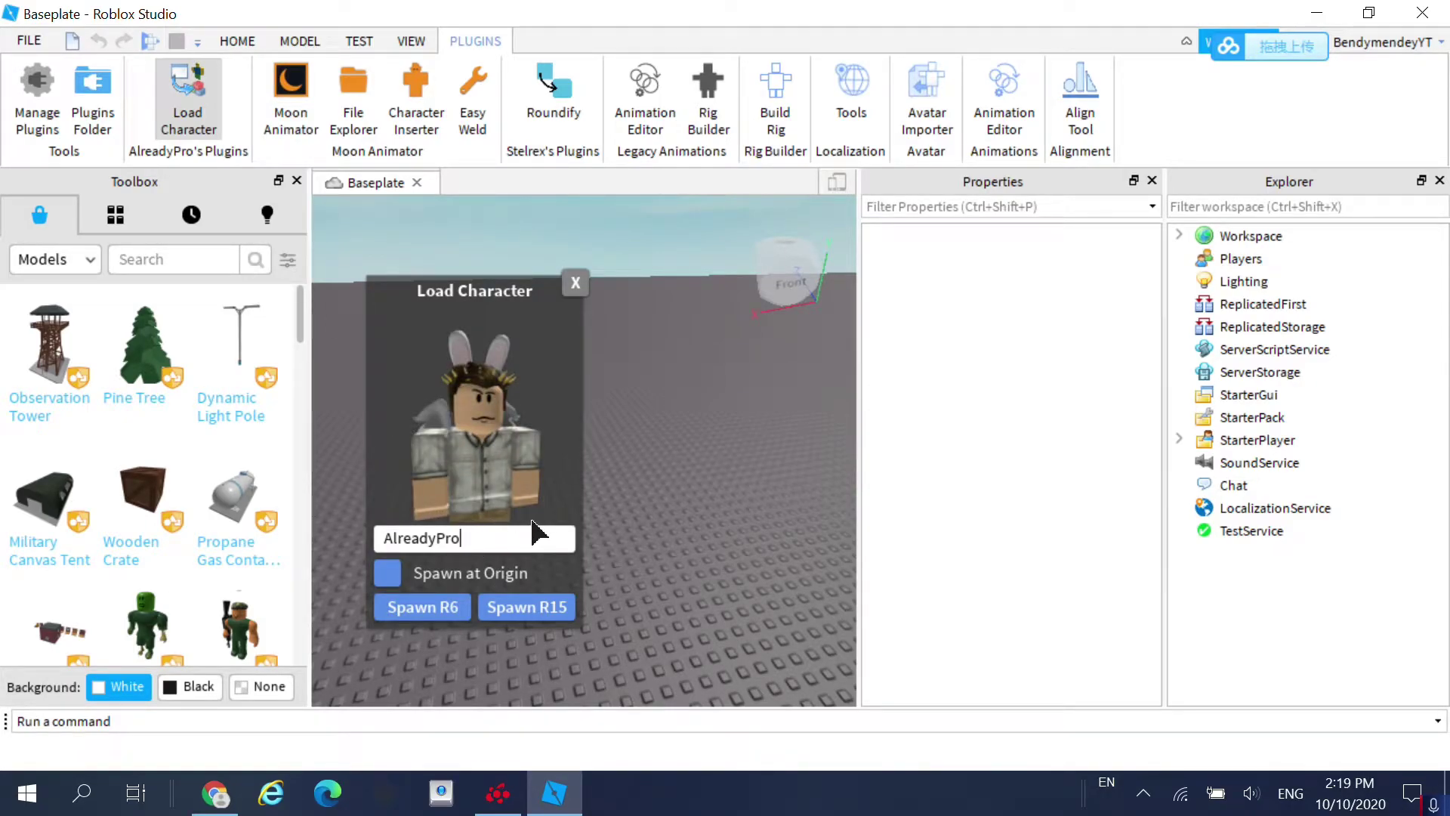
key("BackSpace")
key("BackSpace")
key("BackSpace")
key("BackSpace")
key("BackSpace")
key("BackSpace")
key("BackSpace")
key("BackSpace")
key("BackSpace")
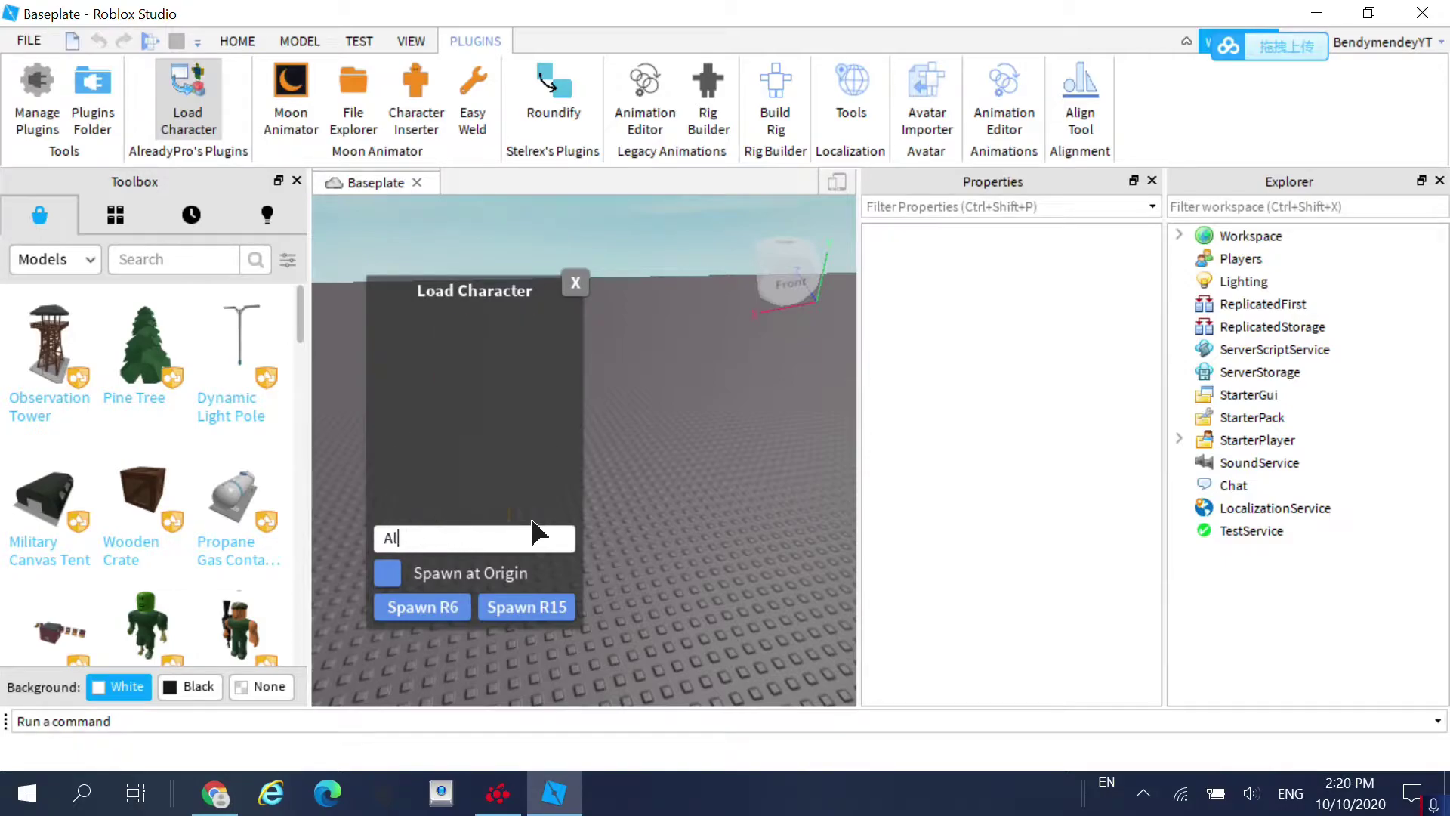
type("be")
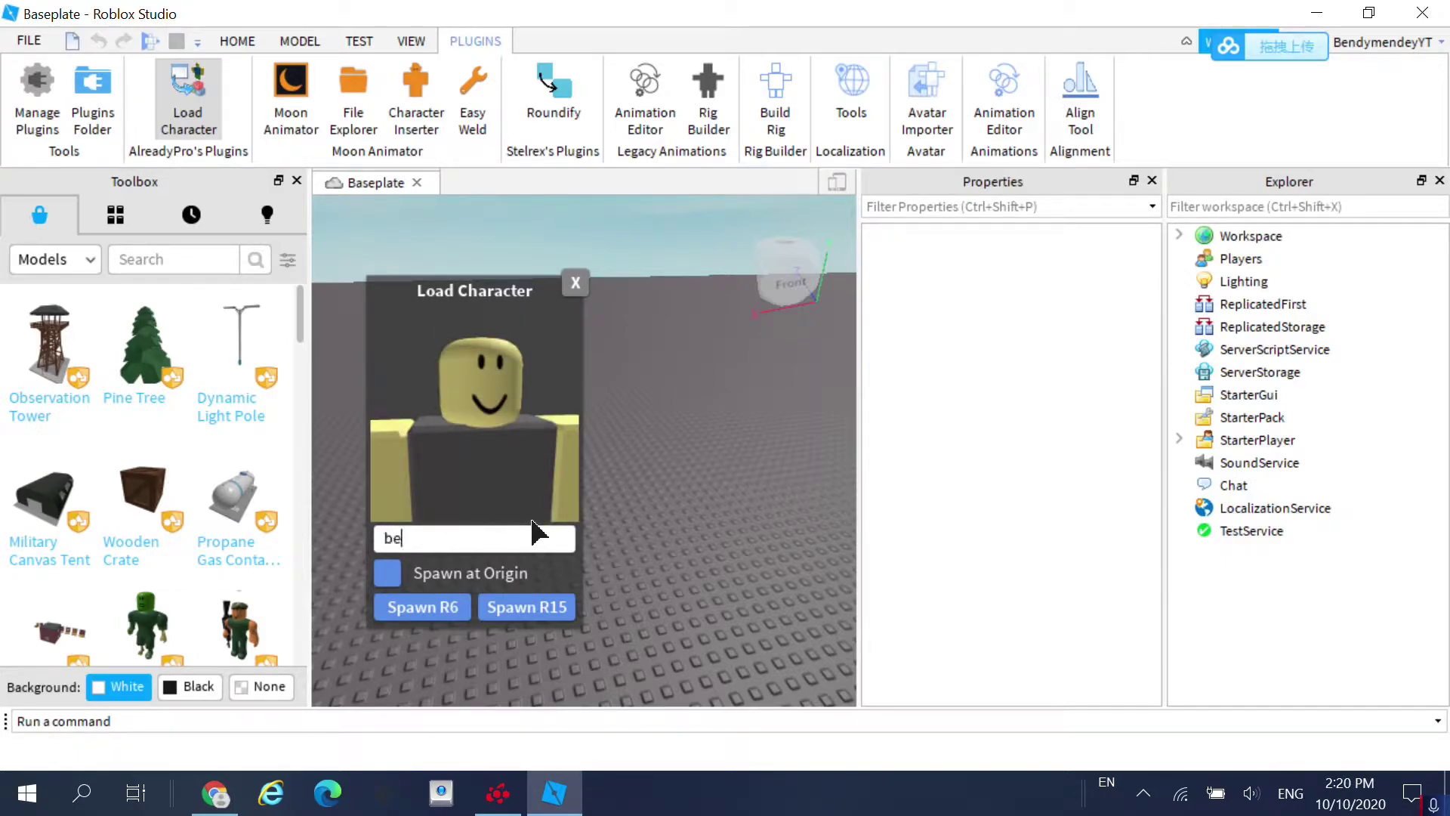
type("ndymendeyYT")
left_click(549, 612)
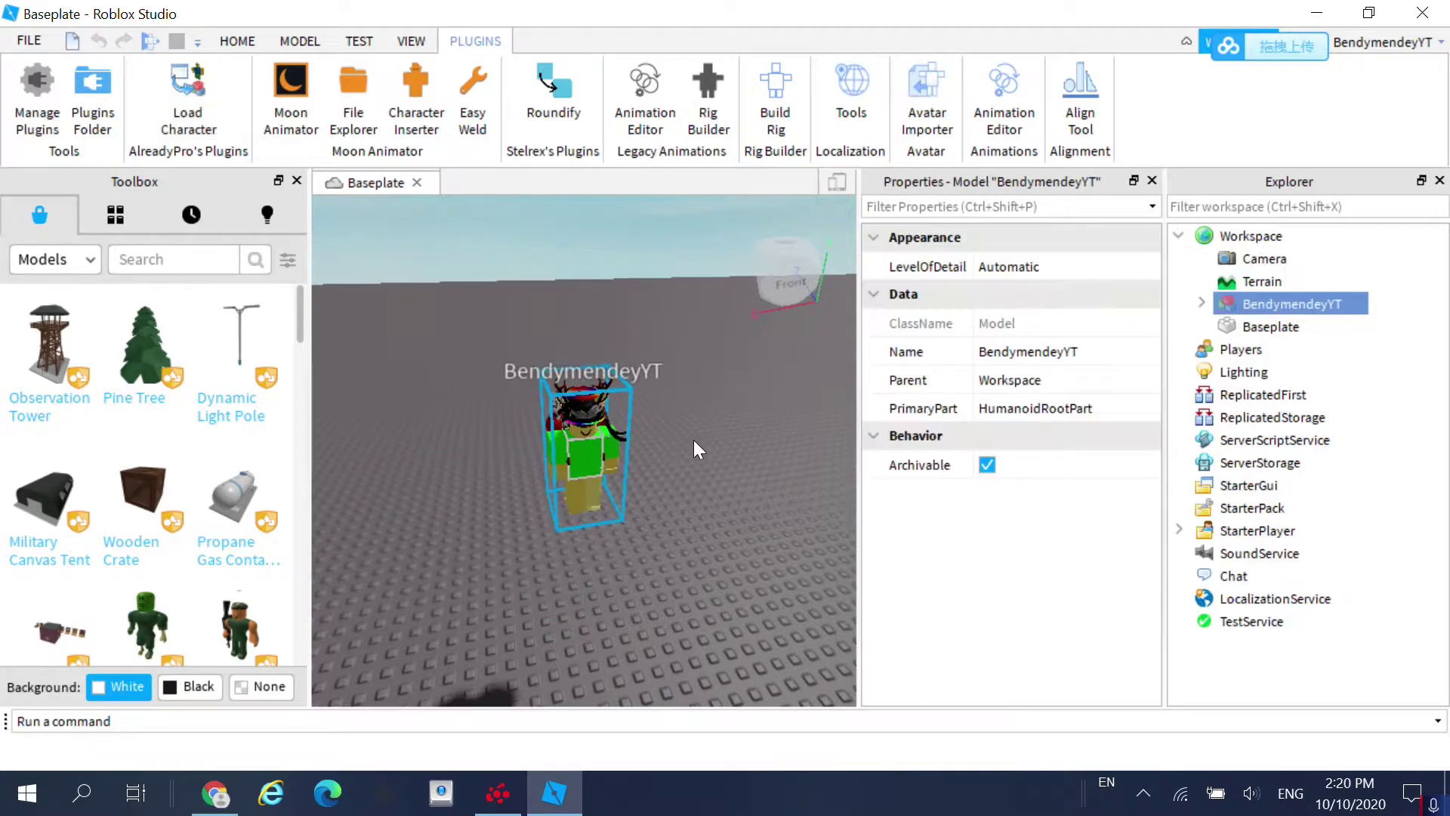
Orbit and zoom around the spawned avatar from side and high angles, then show the VIEW tab.
scroll(755, 468, "up", 5)
right_click_drag(787, 501, 713, 547)
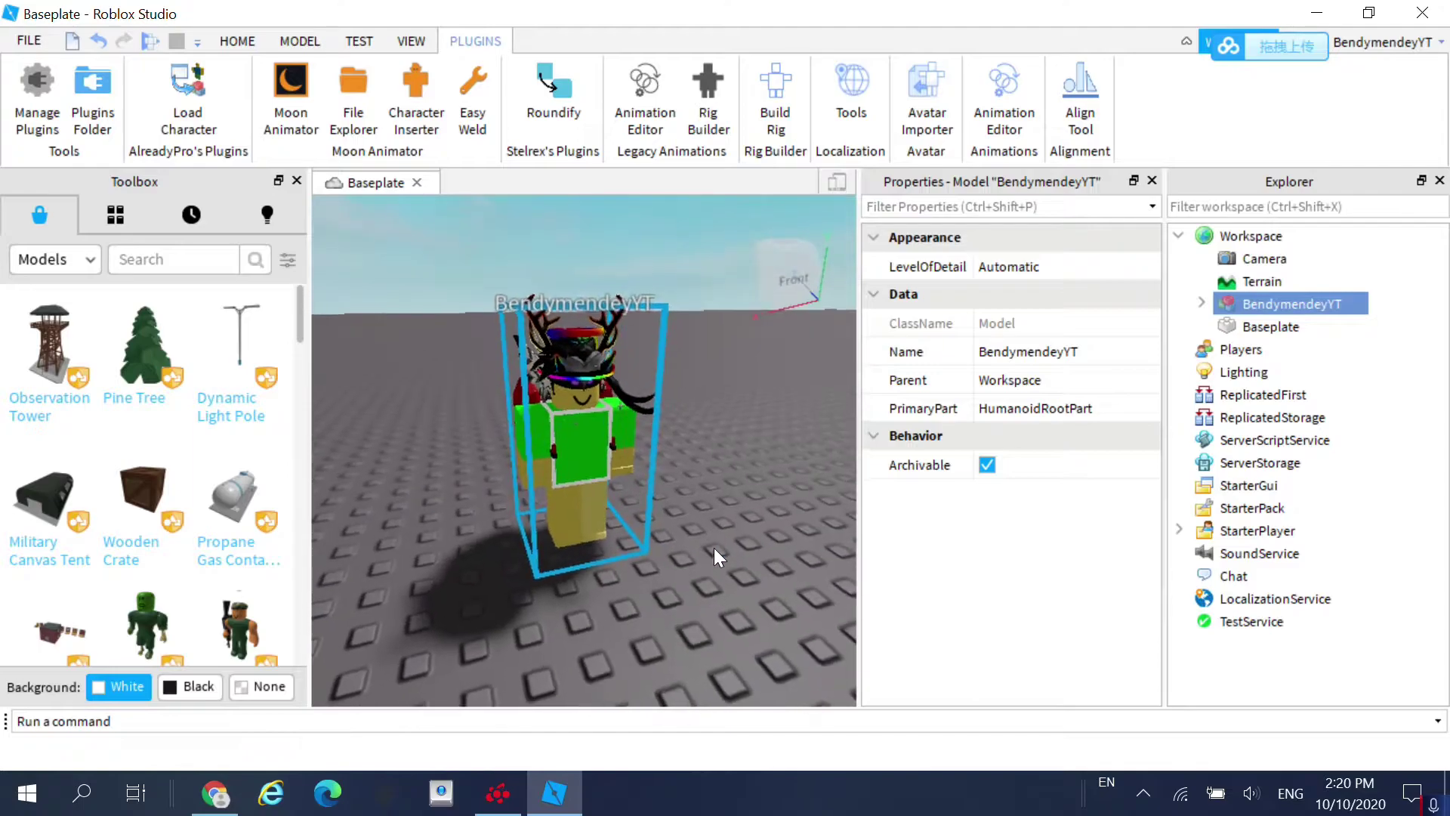
scroll(714, 546, "up", 8)
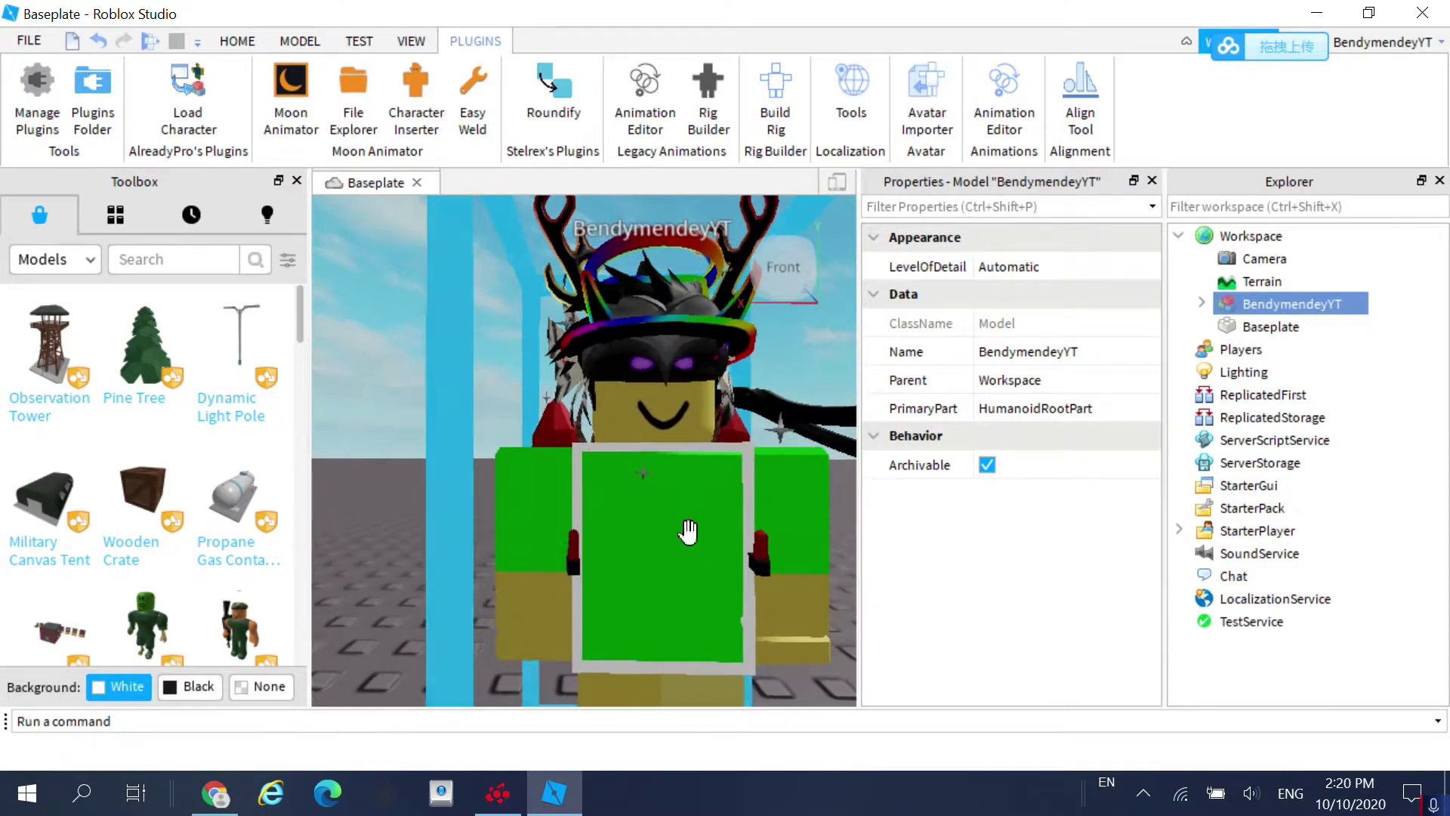
scroll(688, 531, "down", 5)
scroll(688, 530, "up", 6)
right_click_drag(688, 531, 688, 532)
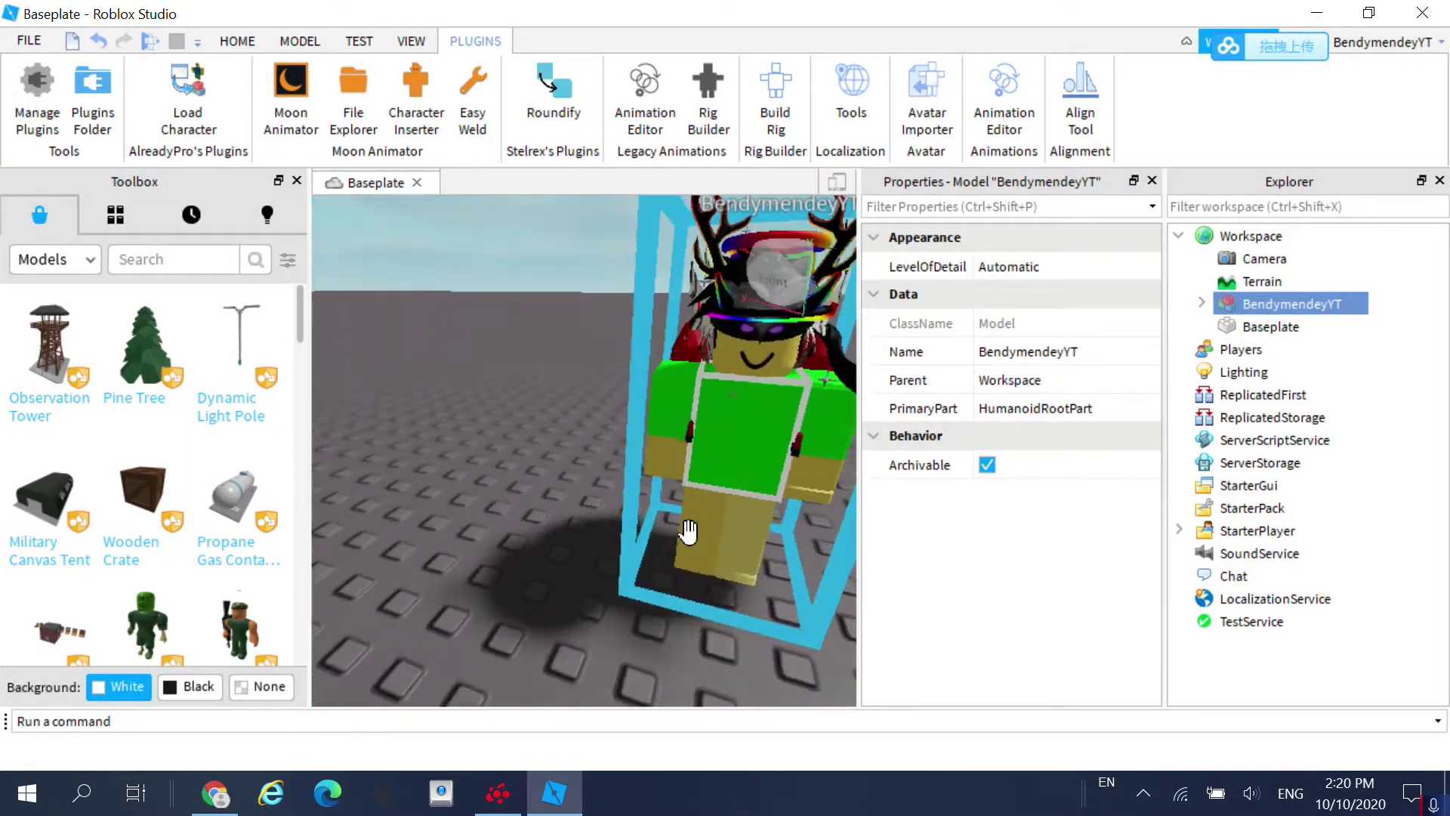
scroll(689, 533, "up", 6)
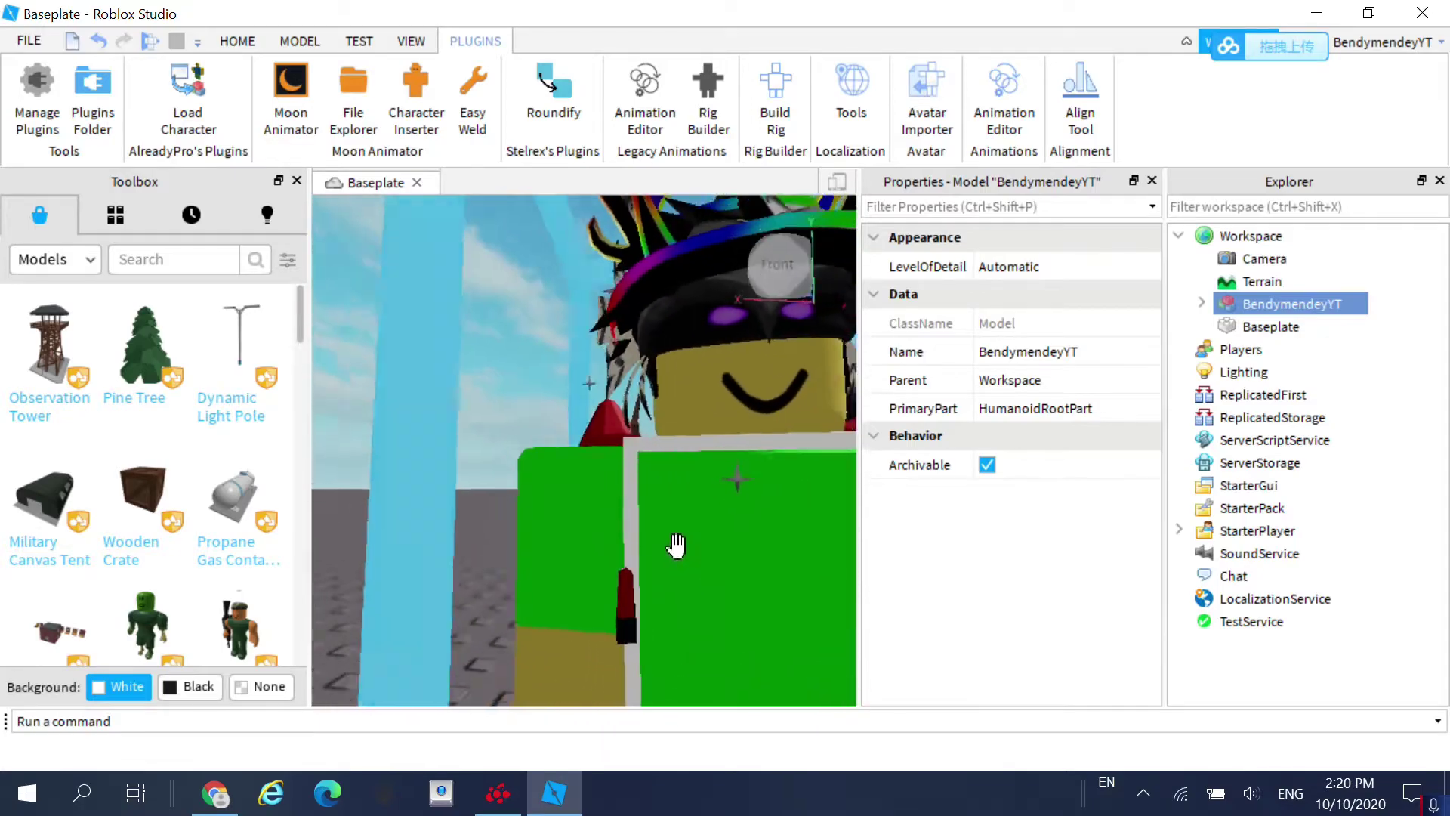
scroll(676, 544, "down", 5)
scroll(599, 492, "up", 3)
scroll(647, 508, "down", 3)
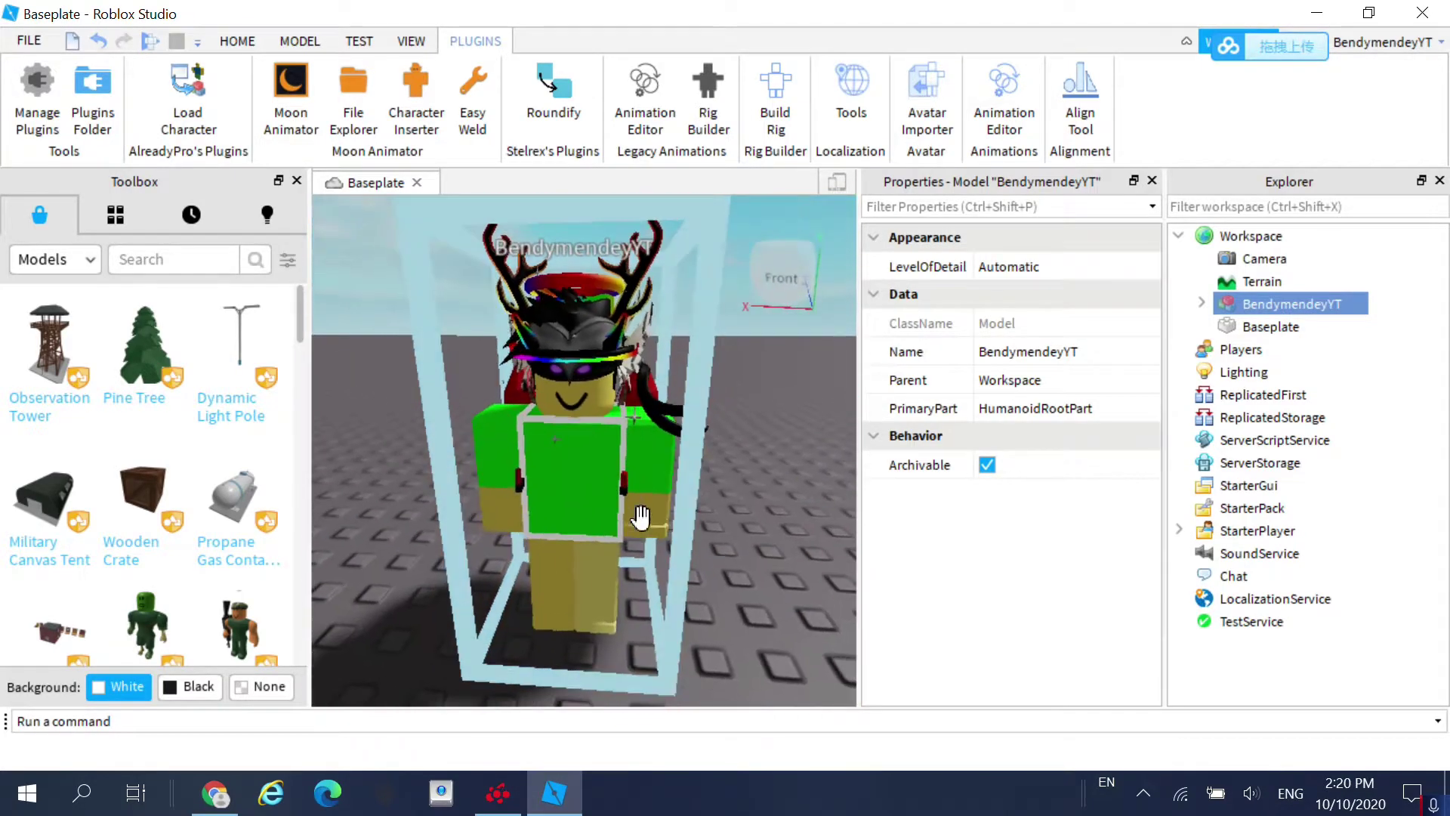
scroll(640, 518, "up", 3)
scroll(604, 510, "down", 4)
scroll(582, 523, "up", 4)
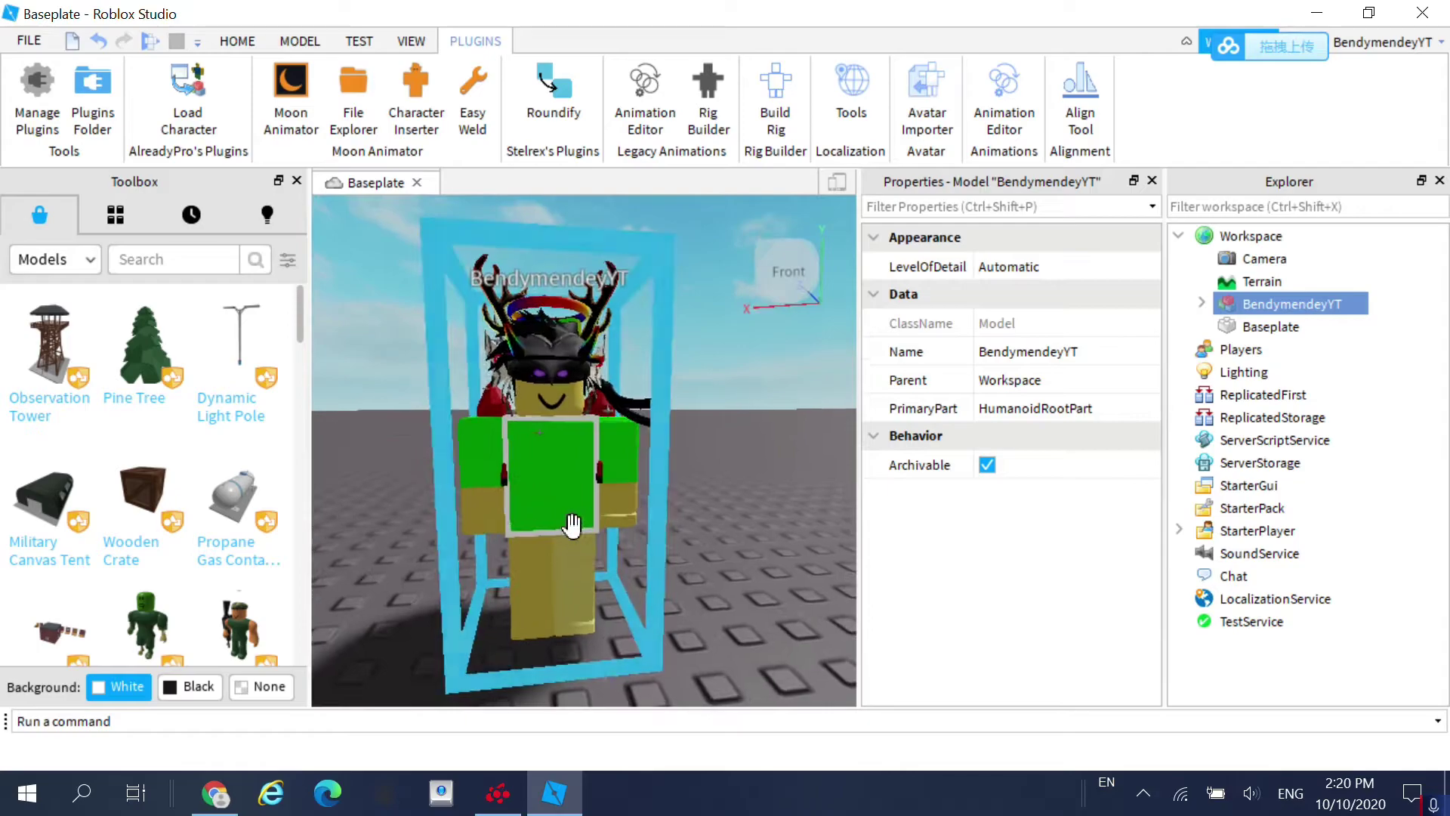
scroll(583, 523, "down", 2)
scroll(615, 518, "up", 3)
right_click_drag(615, 479, 617, 476)
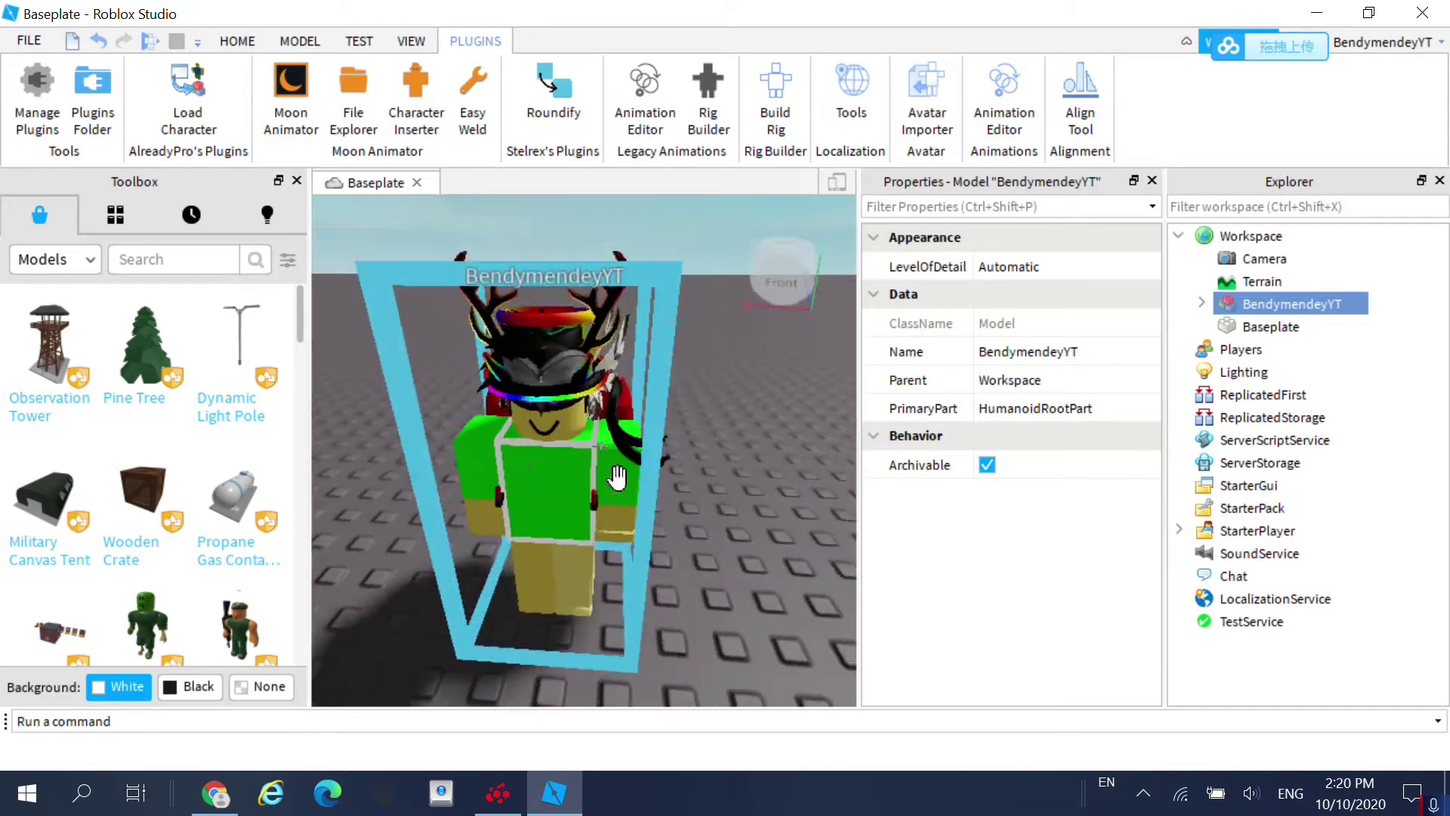
scroll(617, 476, "up", 3)
scroll(619, 478, "down", 4)
scroll(619, 478, "up", 2)
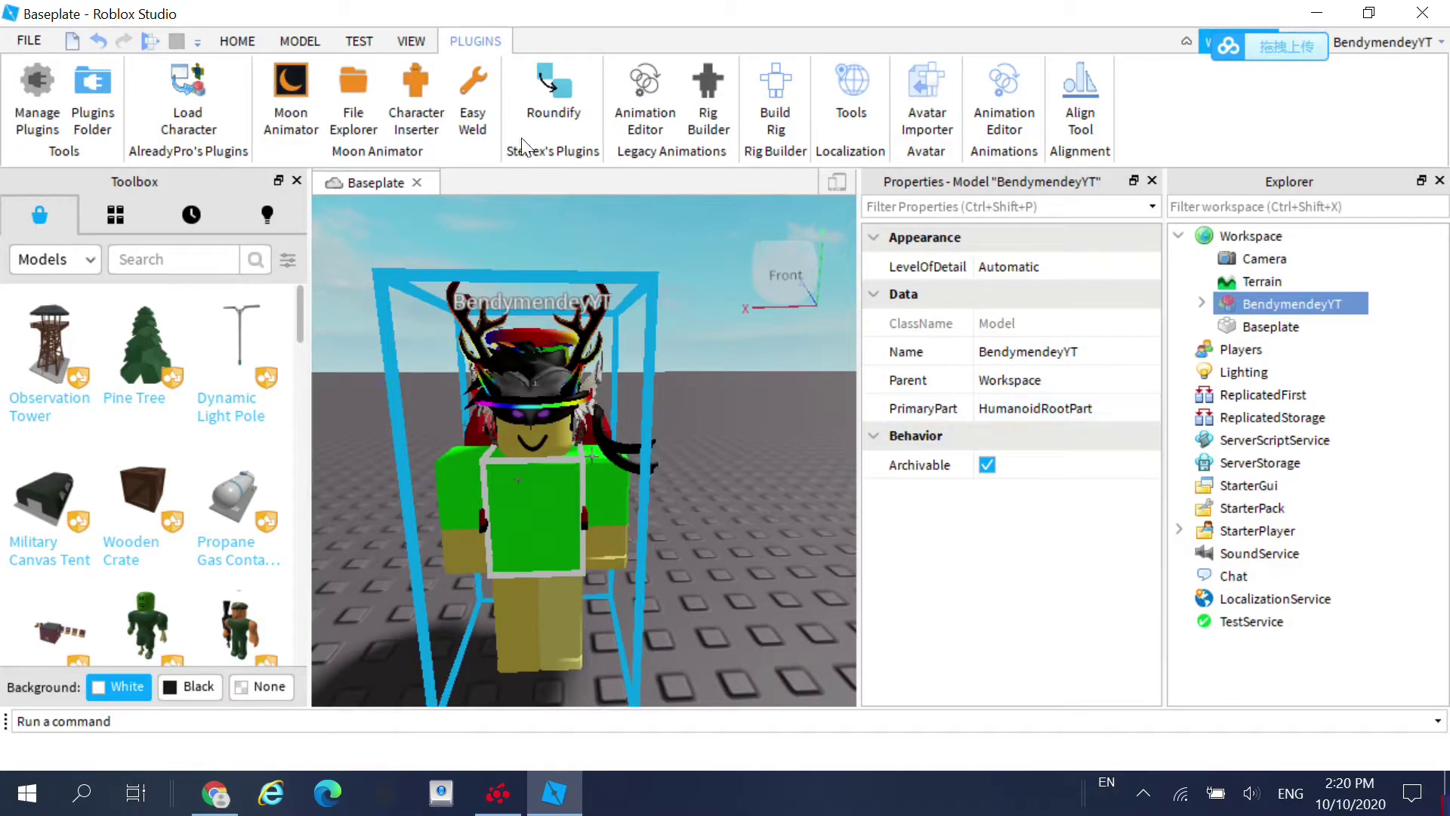
left_click(410, 42)
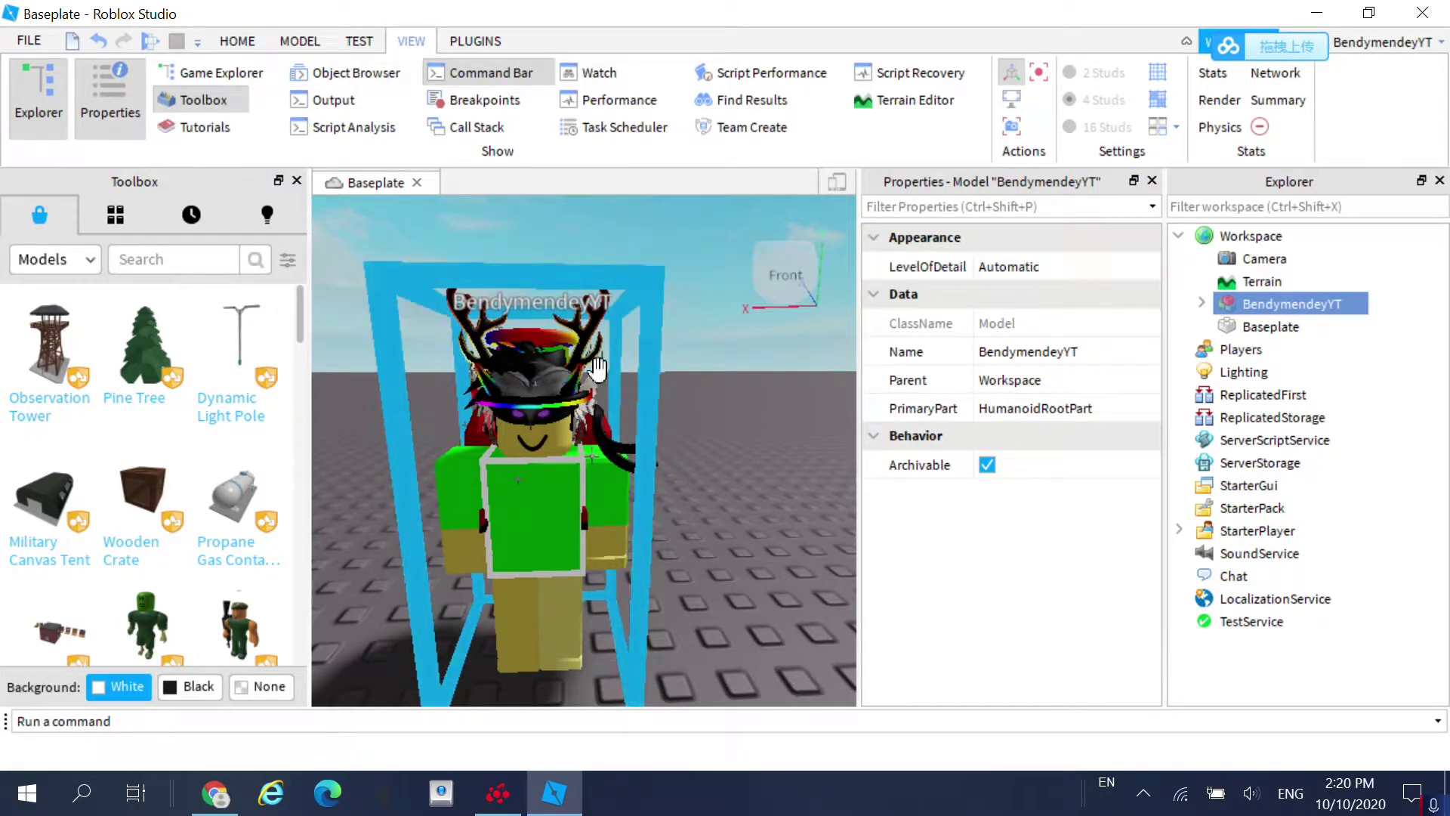
Delete the Humanoid's six scale values, BodyDepthScale through HeadScale.
left_click(1202, 303)
scroll(1288, 374, "down", 4)
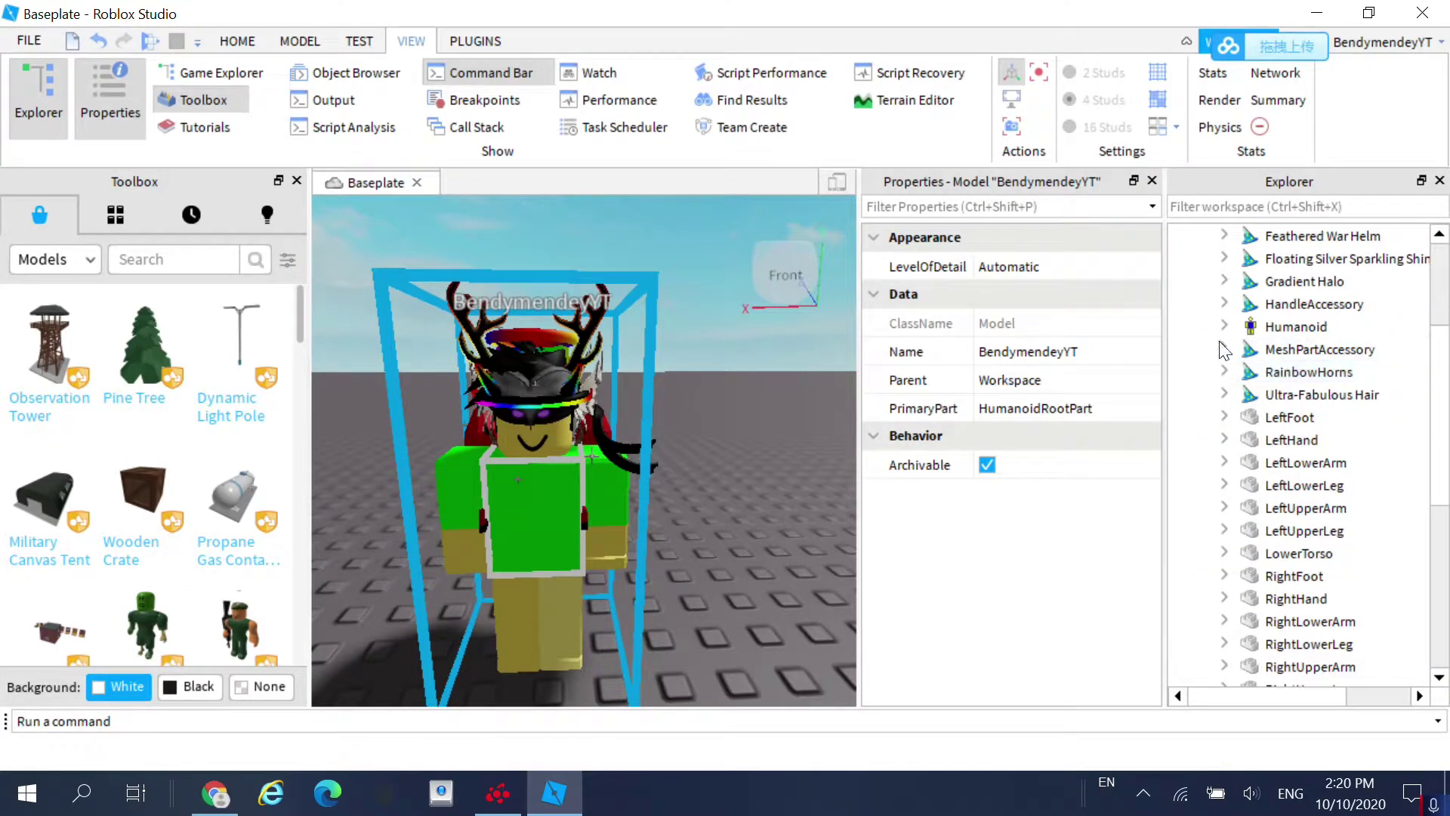
left_click(1224, 327)
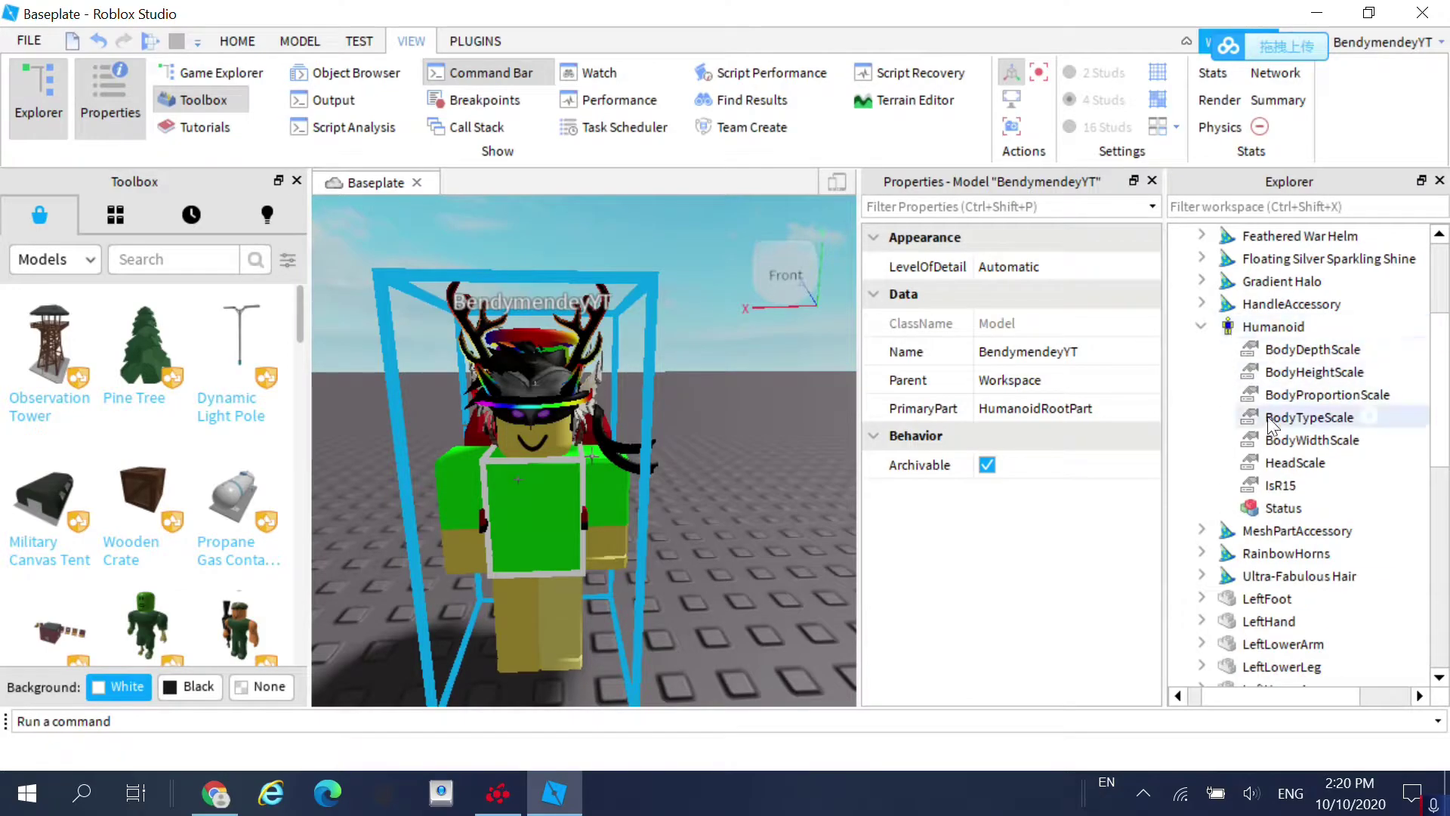
left_click(1305, 350)
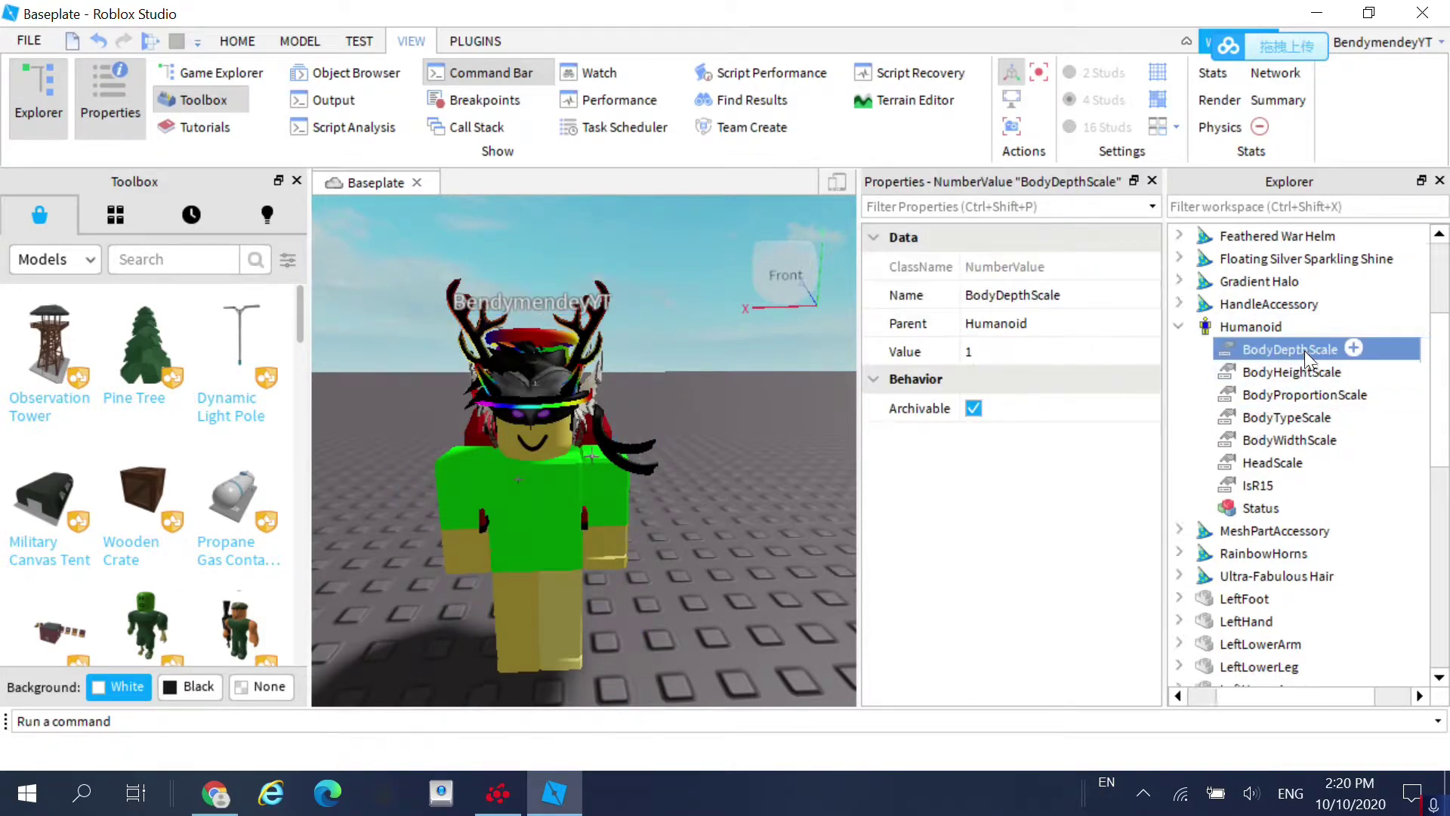
left_click(1280, 463, "shift")
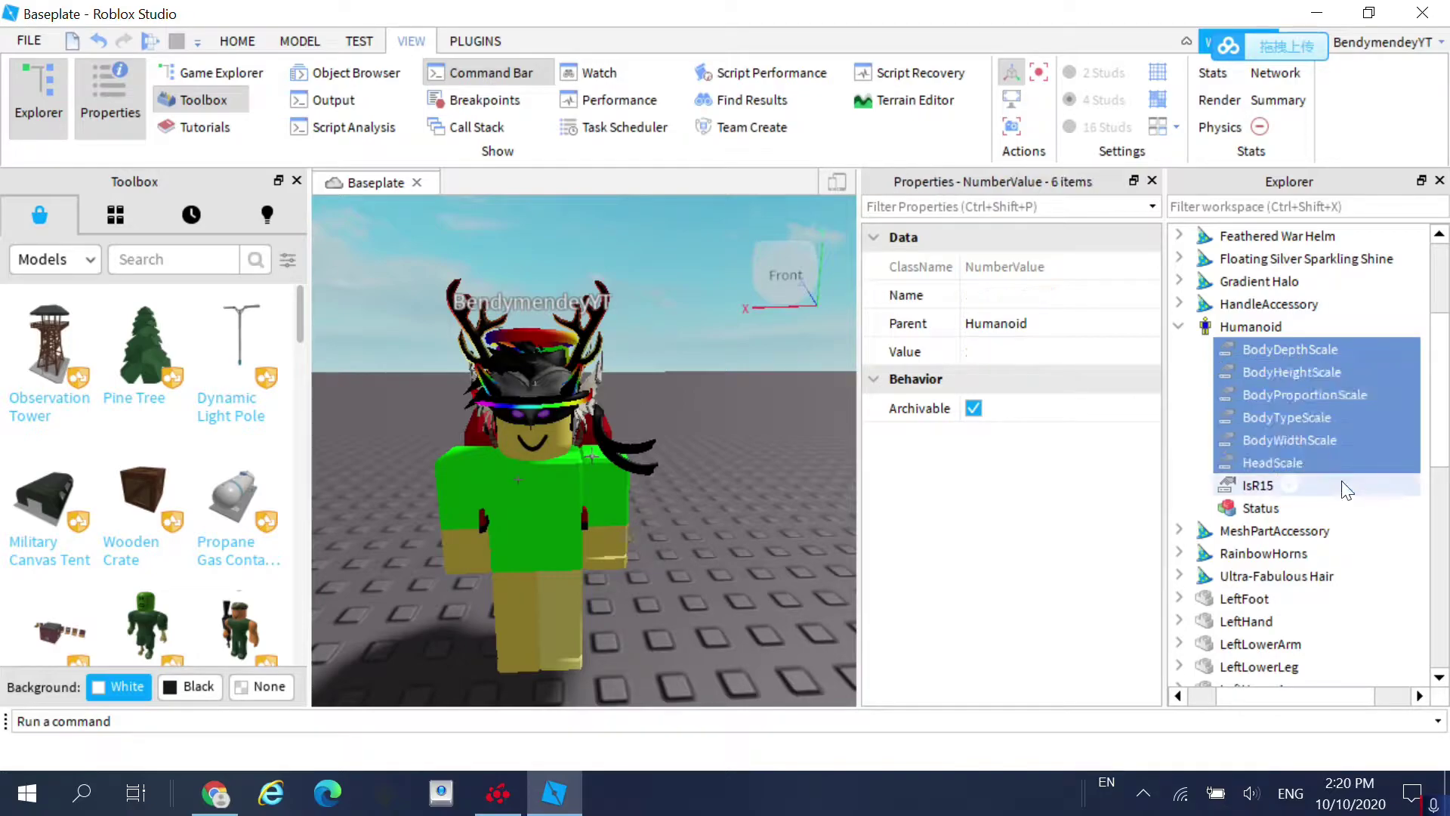
right_click(1279, 395)
left_click(1244, 116)
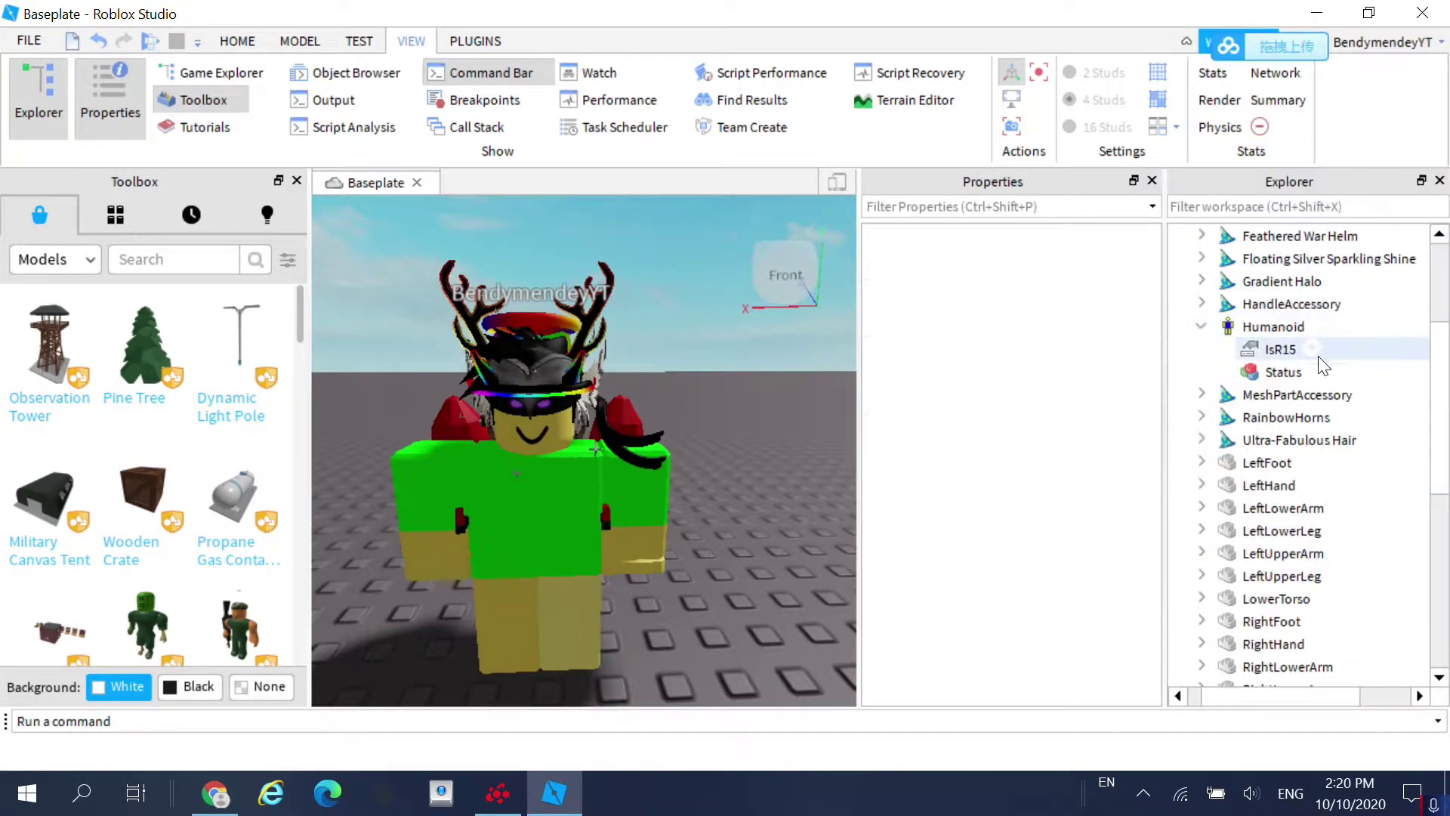
Select the avatar model and frame the camera on it with F.
left_click(669, 473)
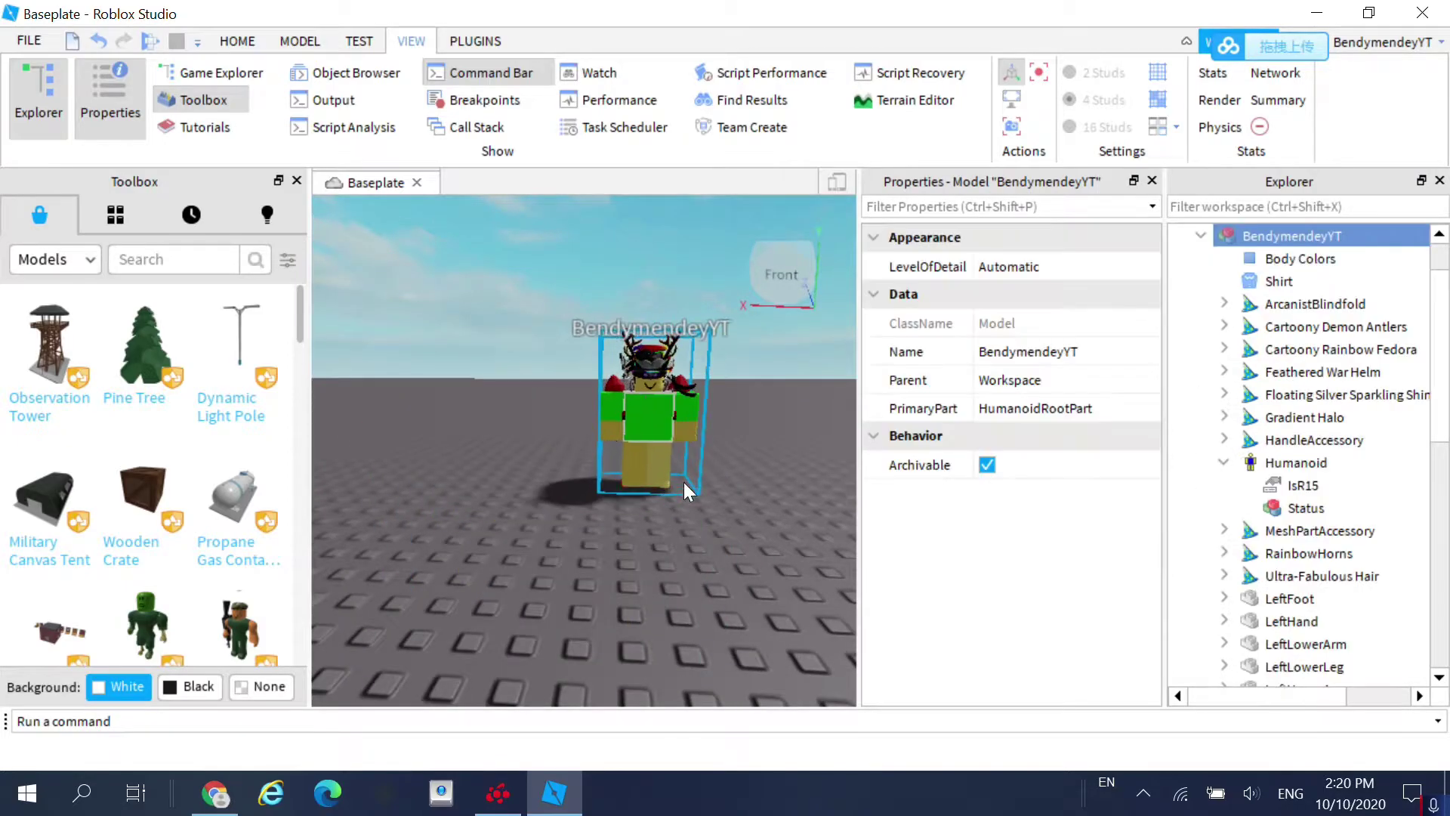
key("f")
scroll(737, 469, "down", 5)
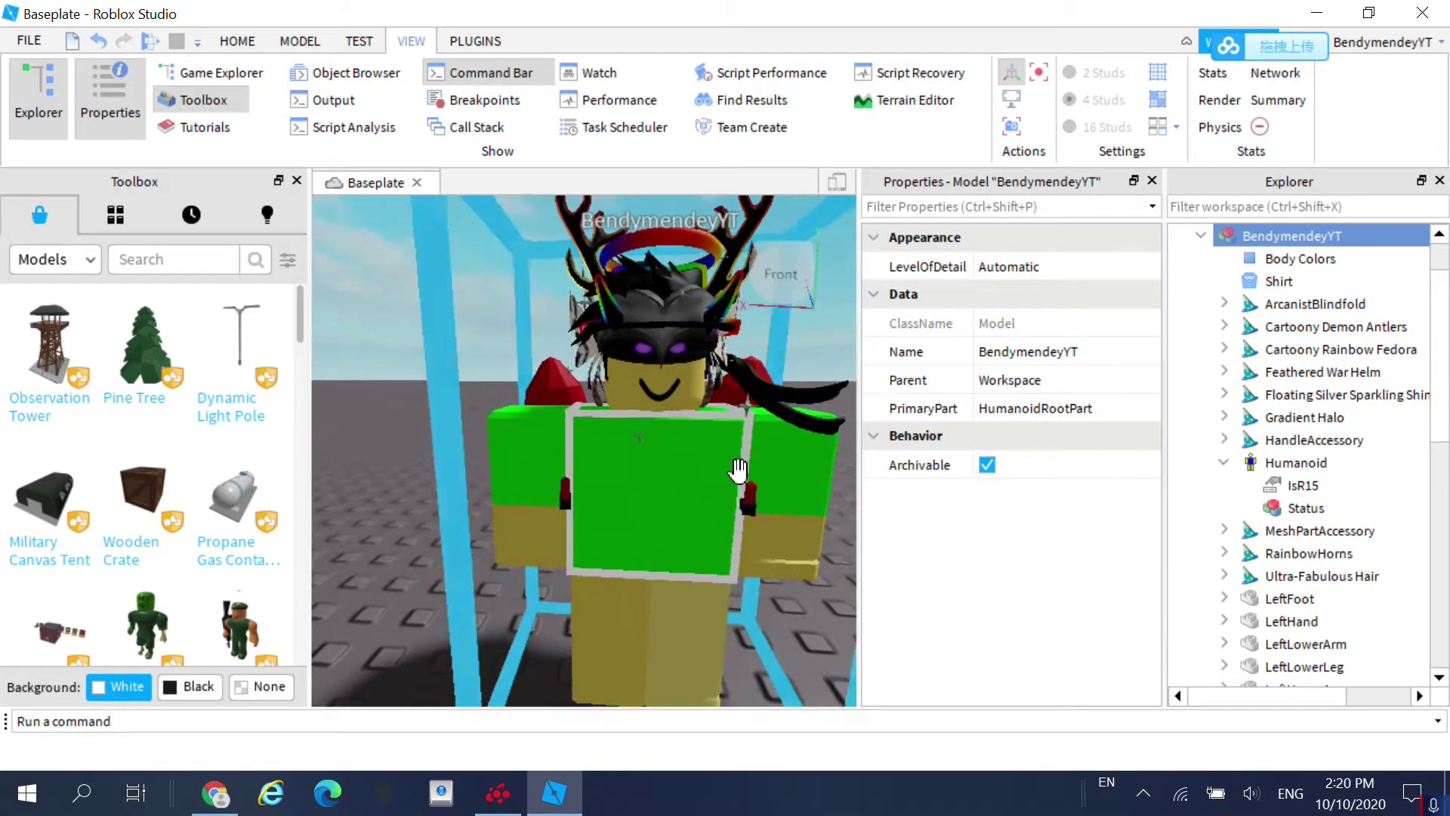
scroll(717, 480, "up", 10)
scroll(736, 494, "down", 4)
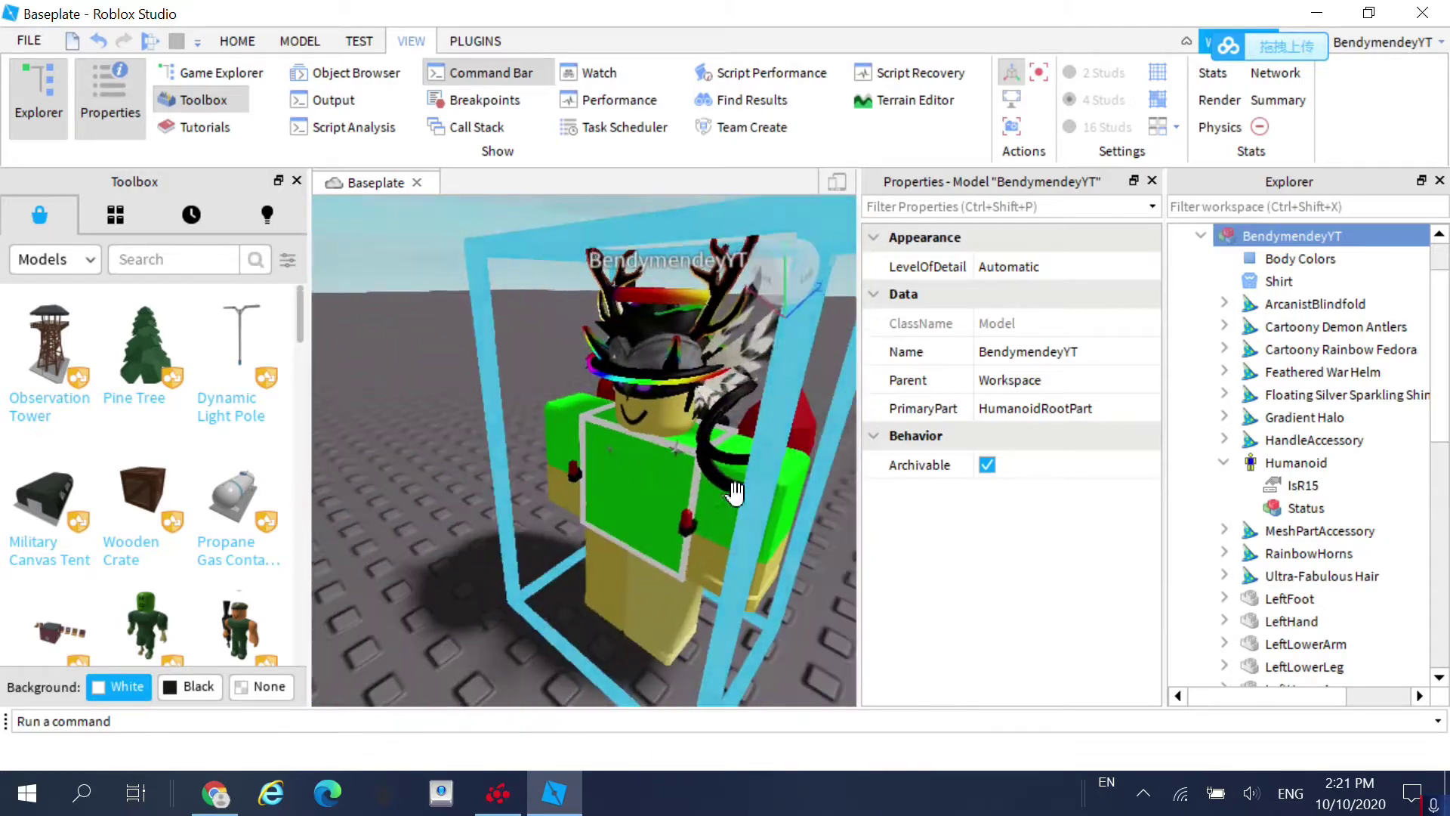
scroll(710, 482, "down", 5)
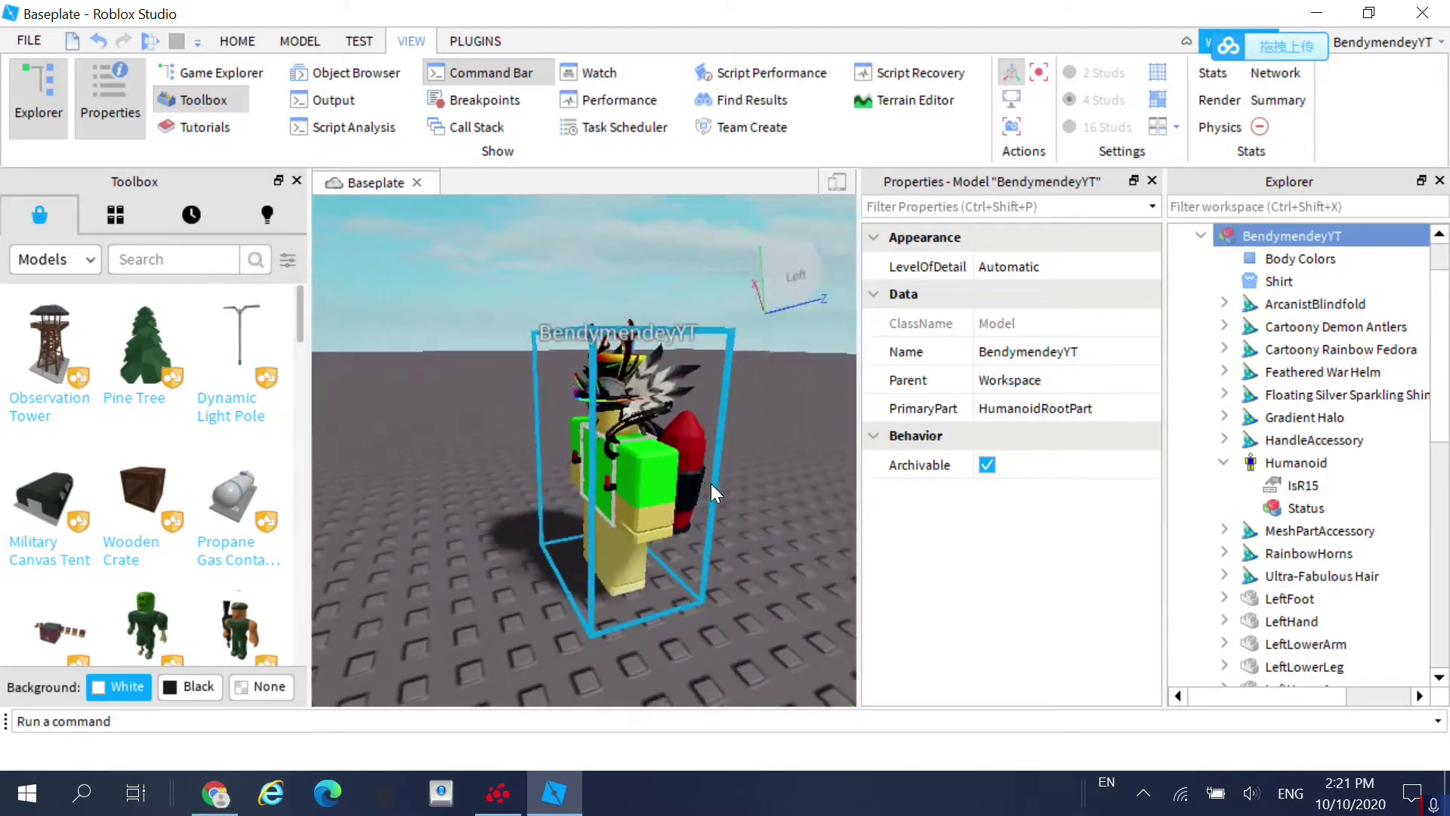
scroll(709, 482, "down", 5)
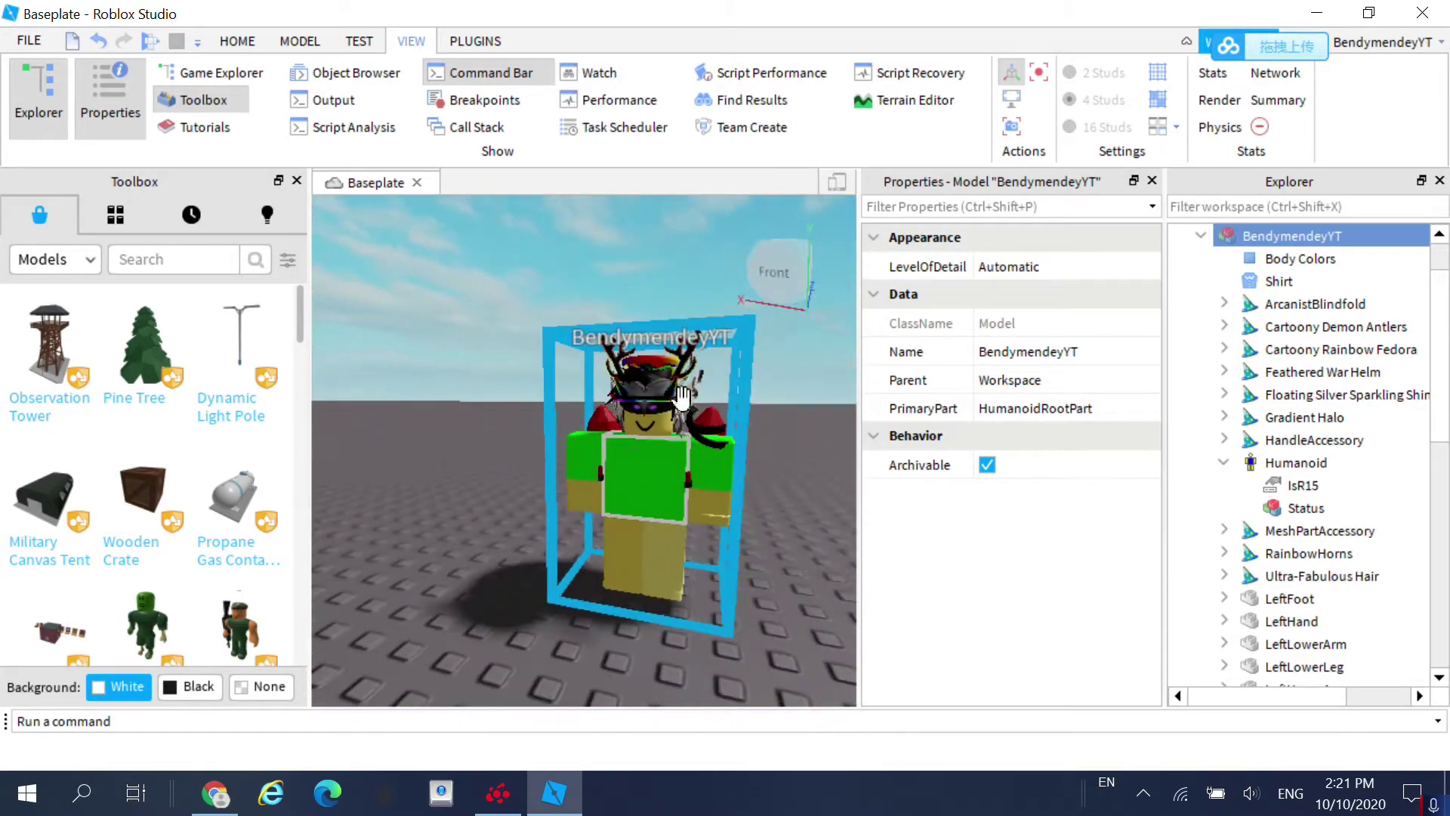
scroll(664, 377, "up", 5)
scroll(633, 311, "down", 4)
scroll(628, 306, "up", 5)
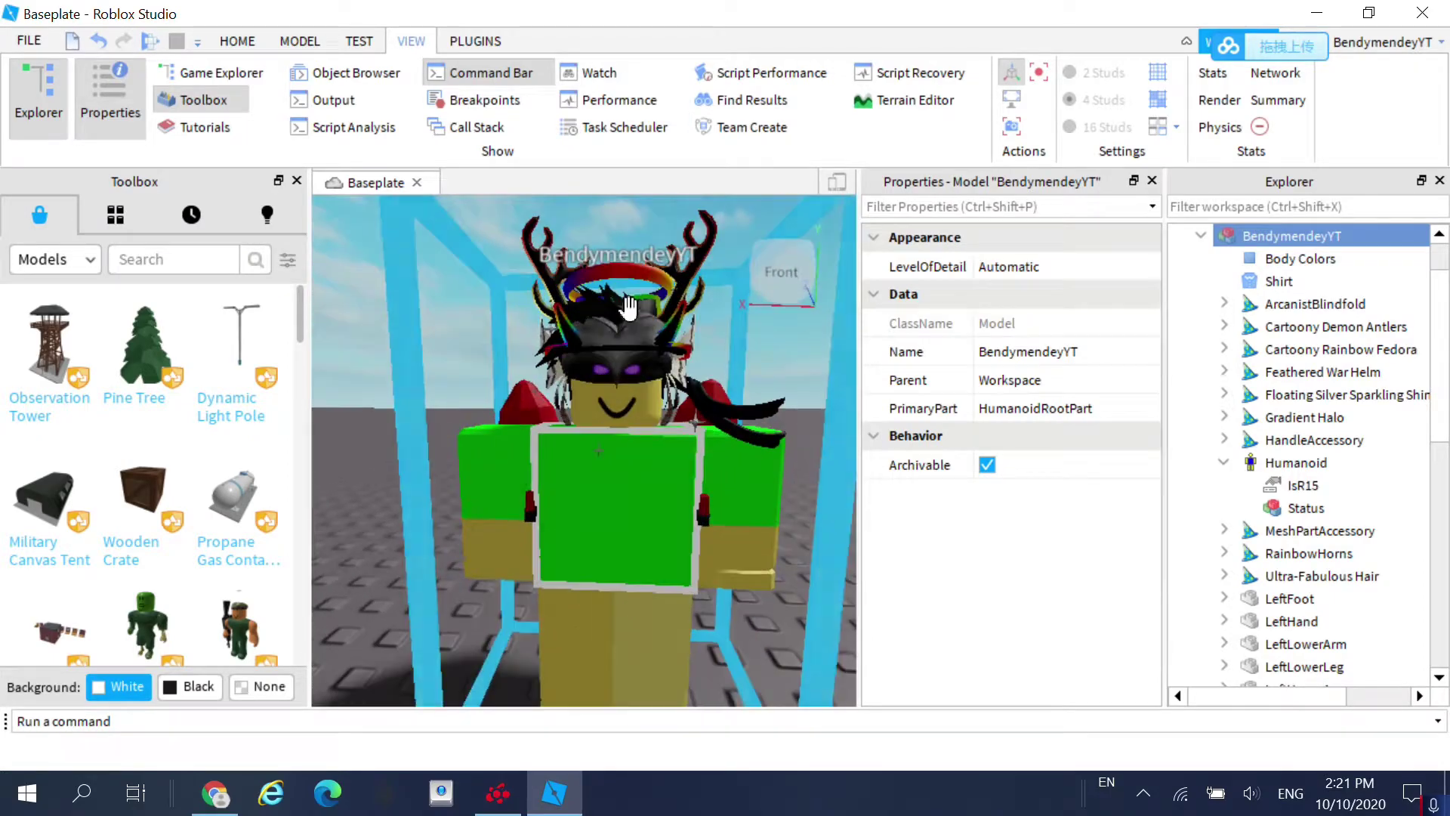
left_click(475, 41)
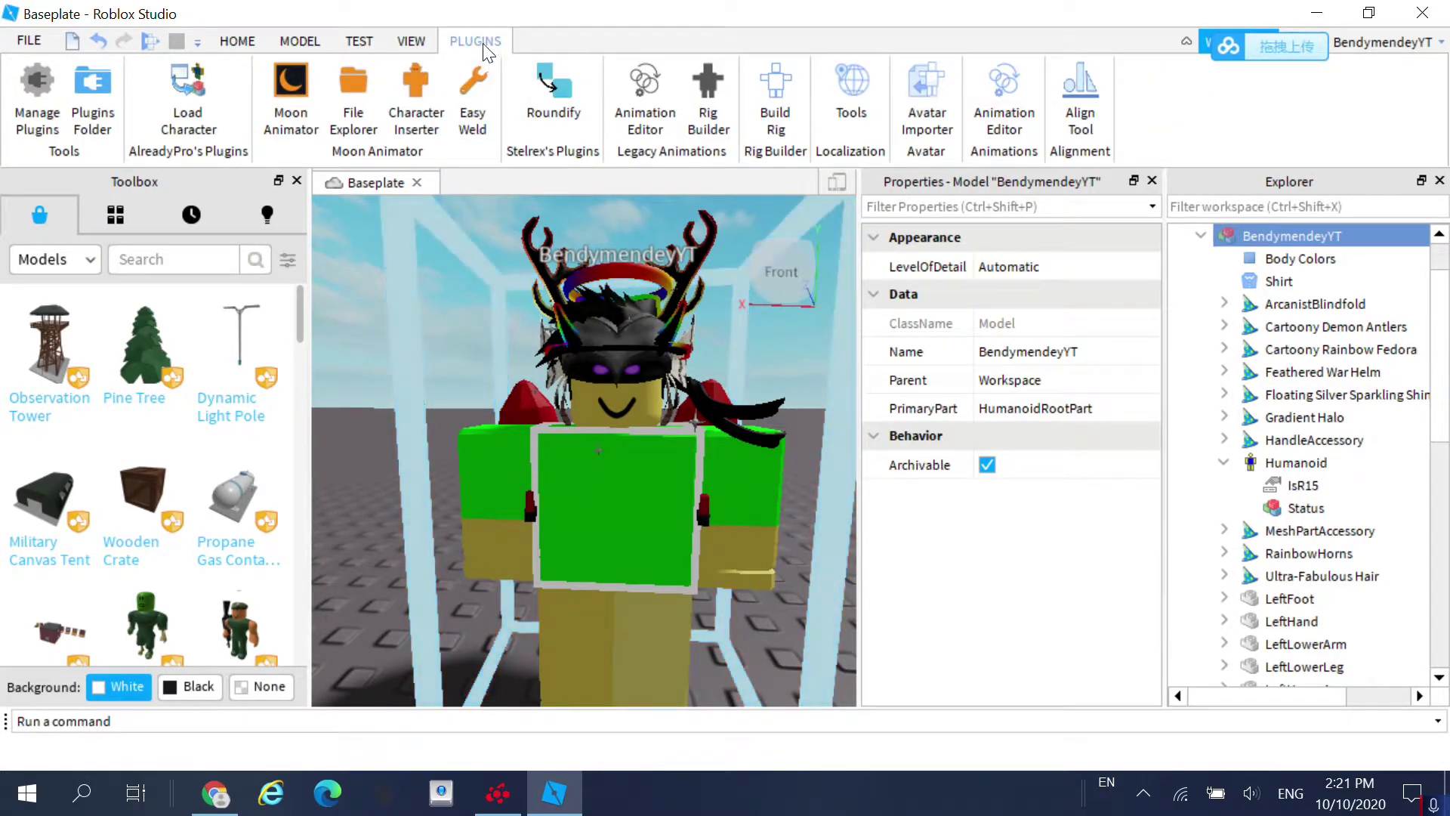
Start the Legacy Animations Animation Editor.
right_click_drag(662, 416, 662, 416)
scroll(663, 416, "up", 3)
scroll(662, 416, "down", 4)
left_click(645, 87)
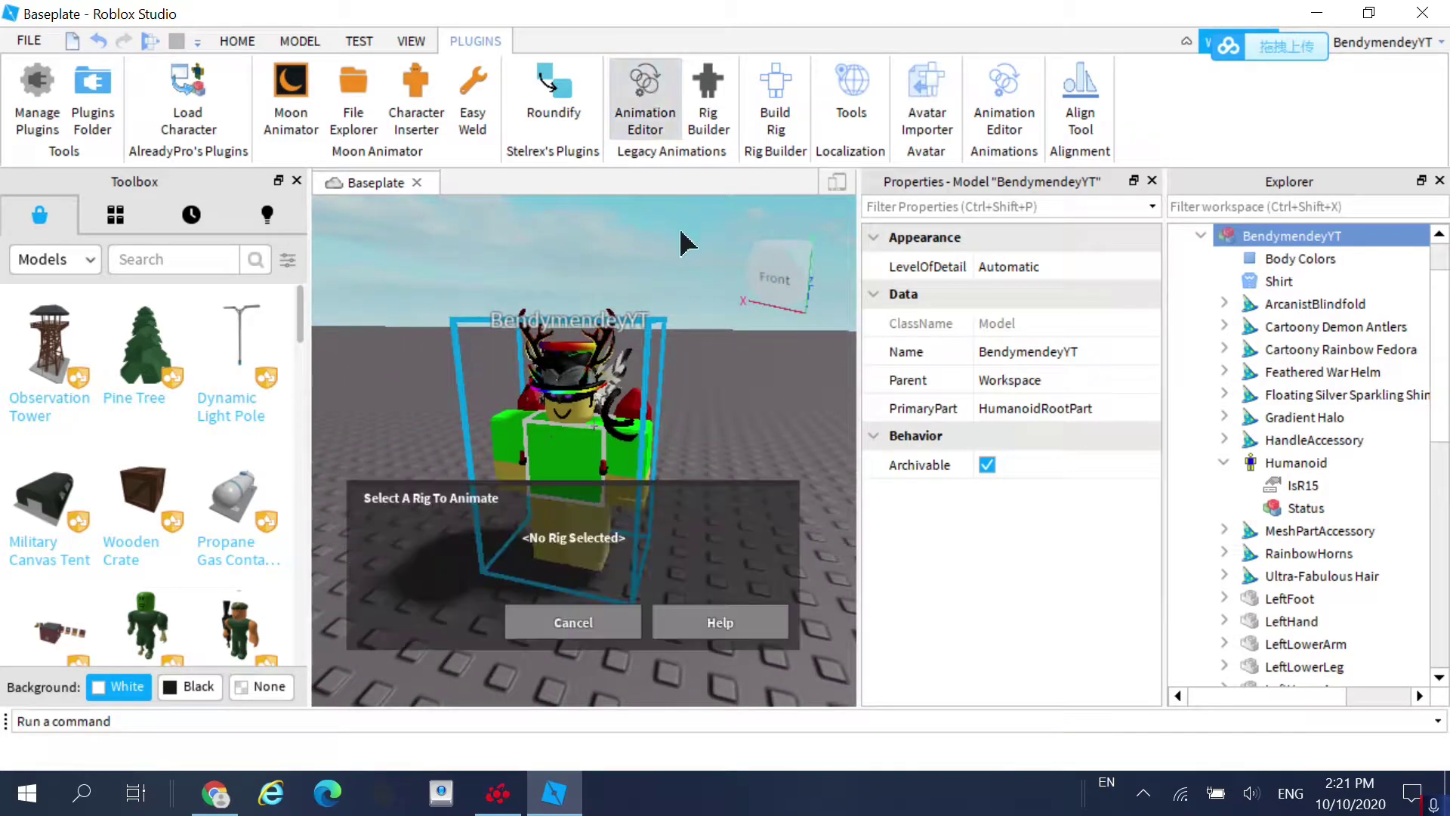
scroll(585, 389, "up", 5)
scroll(585, 389, "down", 3)
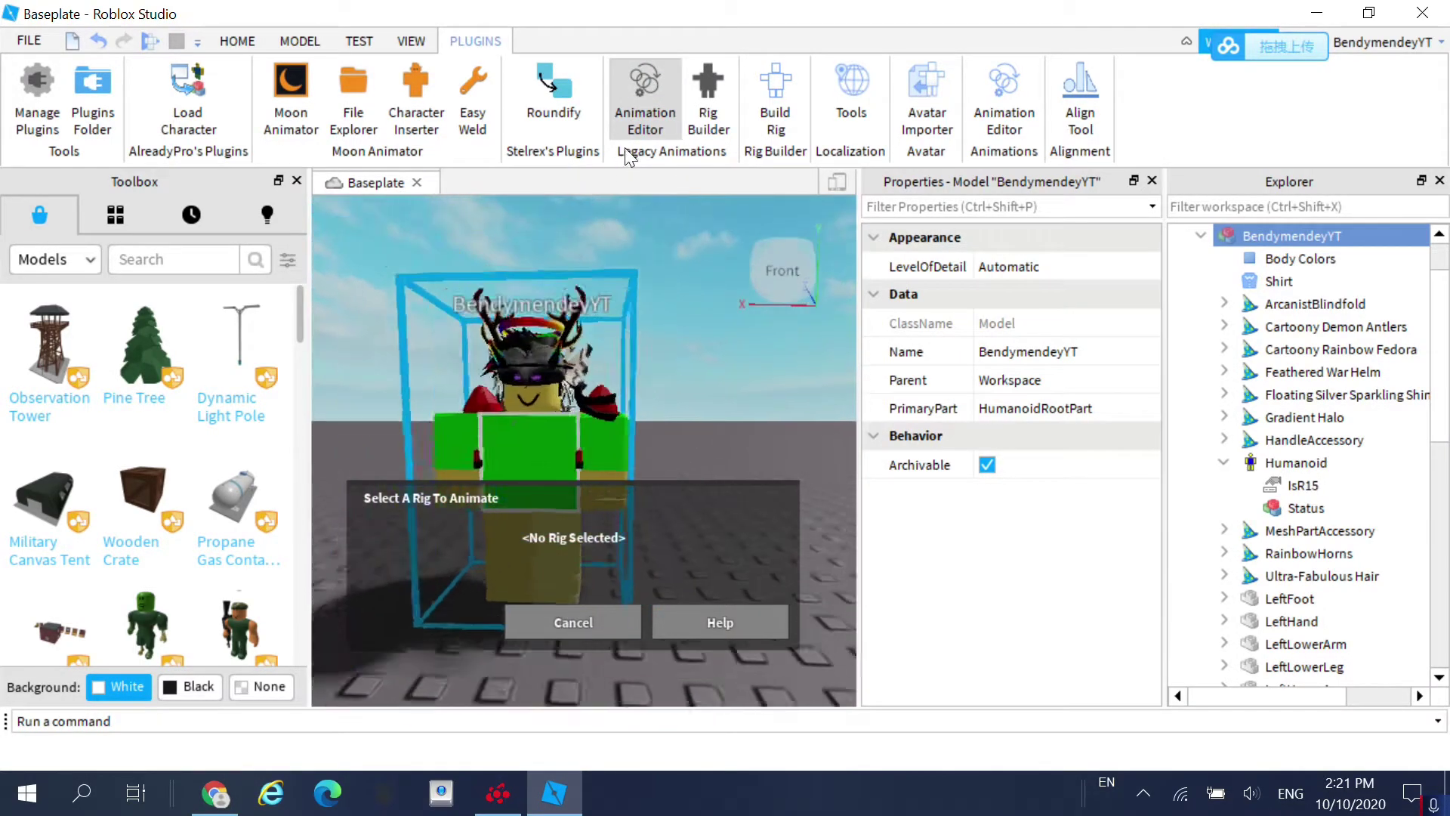
scroll(585, 389, "up", 3)
scroll(605, 437, "down", 3)
Pick the avatar in the viewport as the rig and confirm it with Select.
right_click_drag(604, 438, 619, 468)
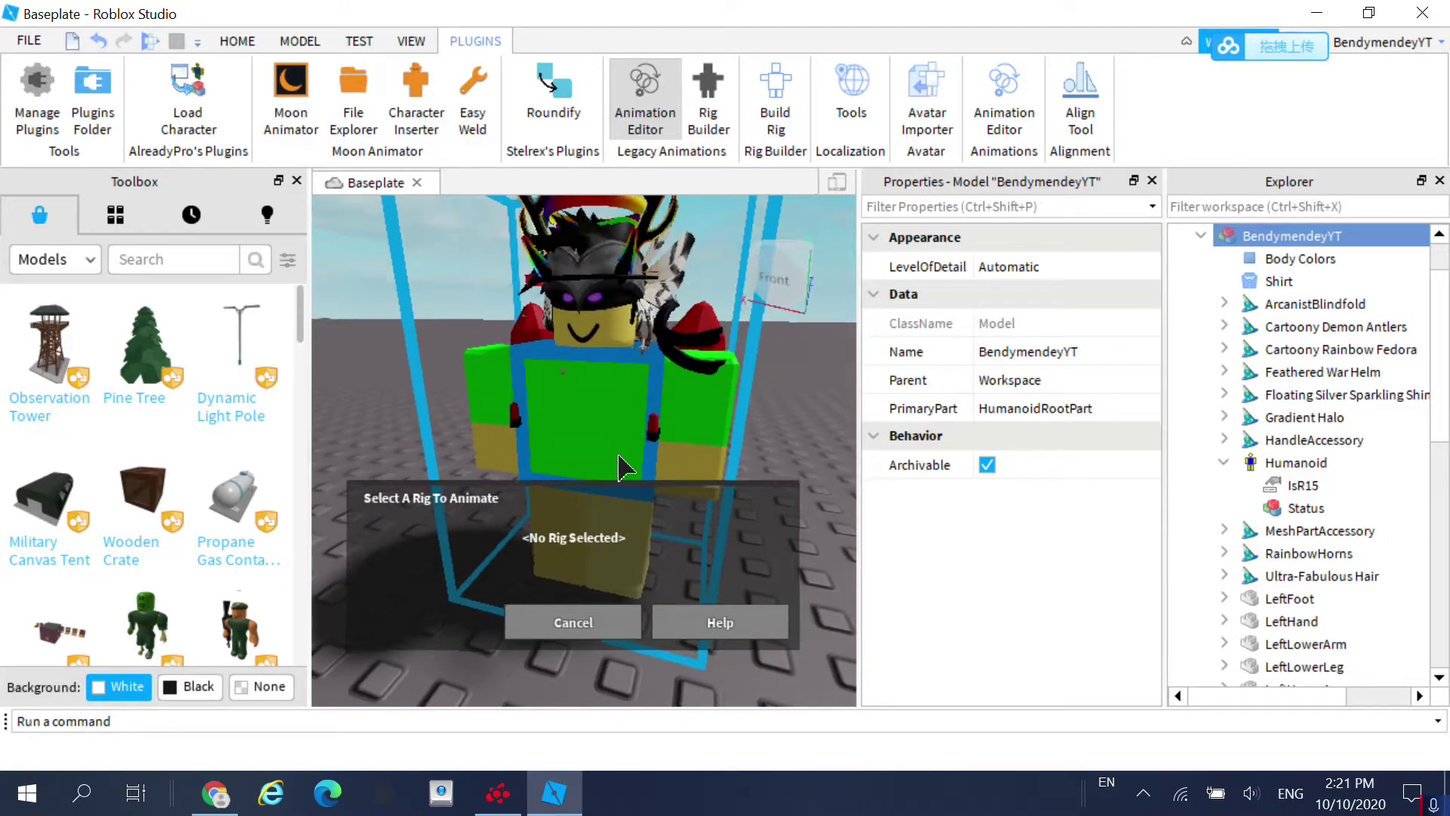
scroll(605, 464, "down", 2)
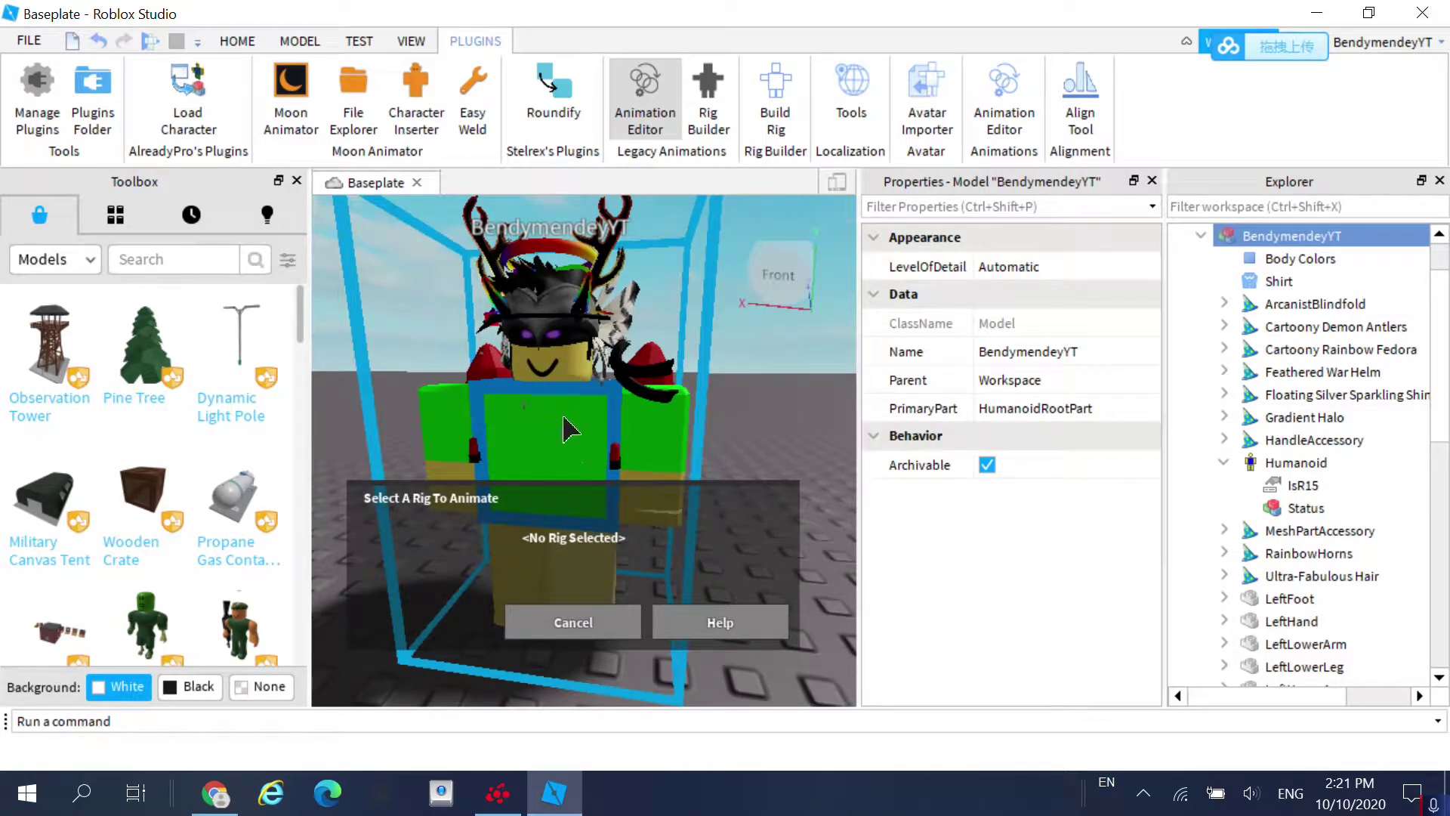
left_click(566, 431)
scroll(544, 529, "down", 2)
scroll(495, 659, "up", 2)
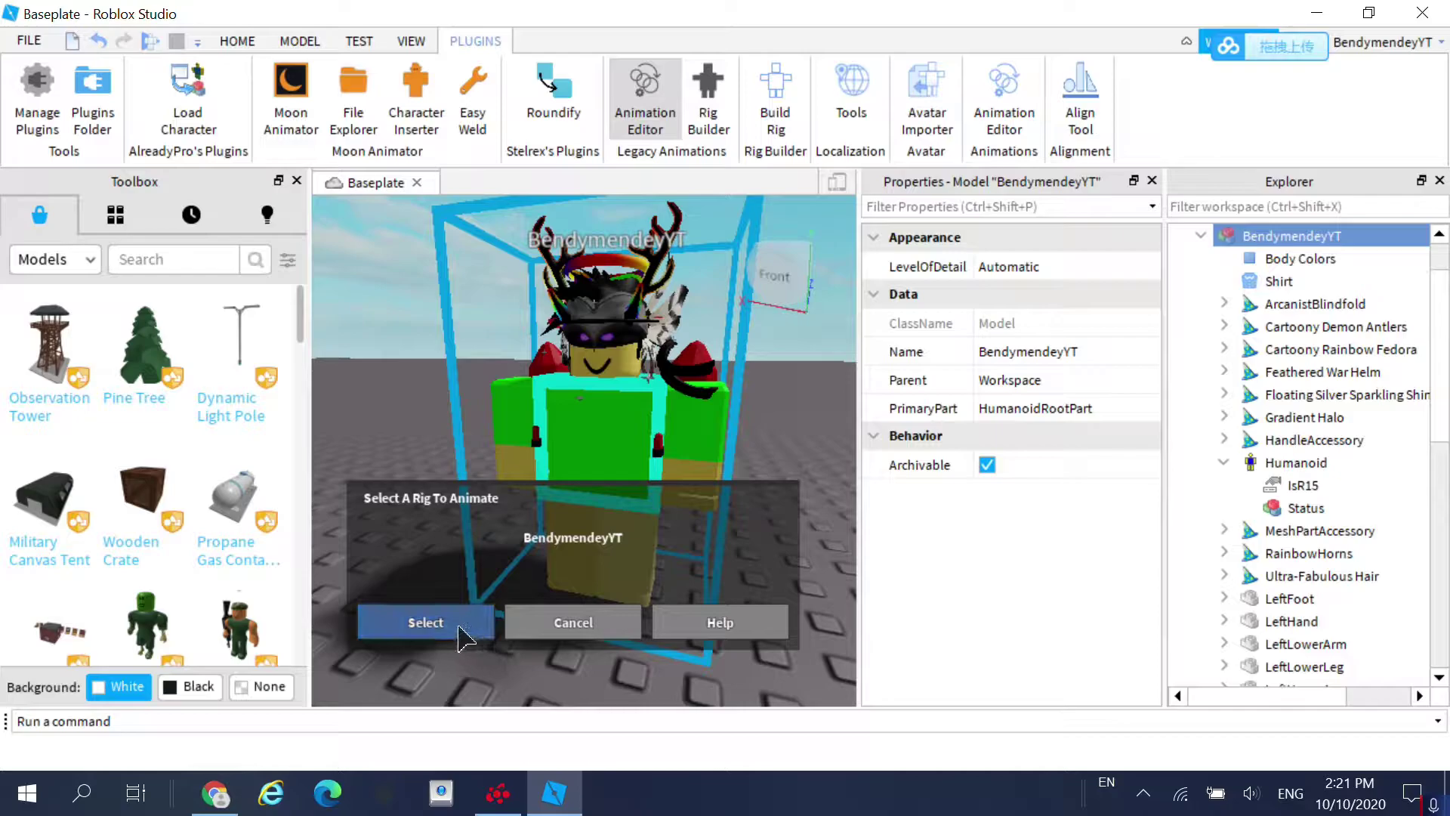
left_click(425, 623)
scroll(574, 529, "down", 2)
scroll(631, 582, "up", 4)
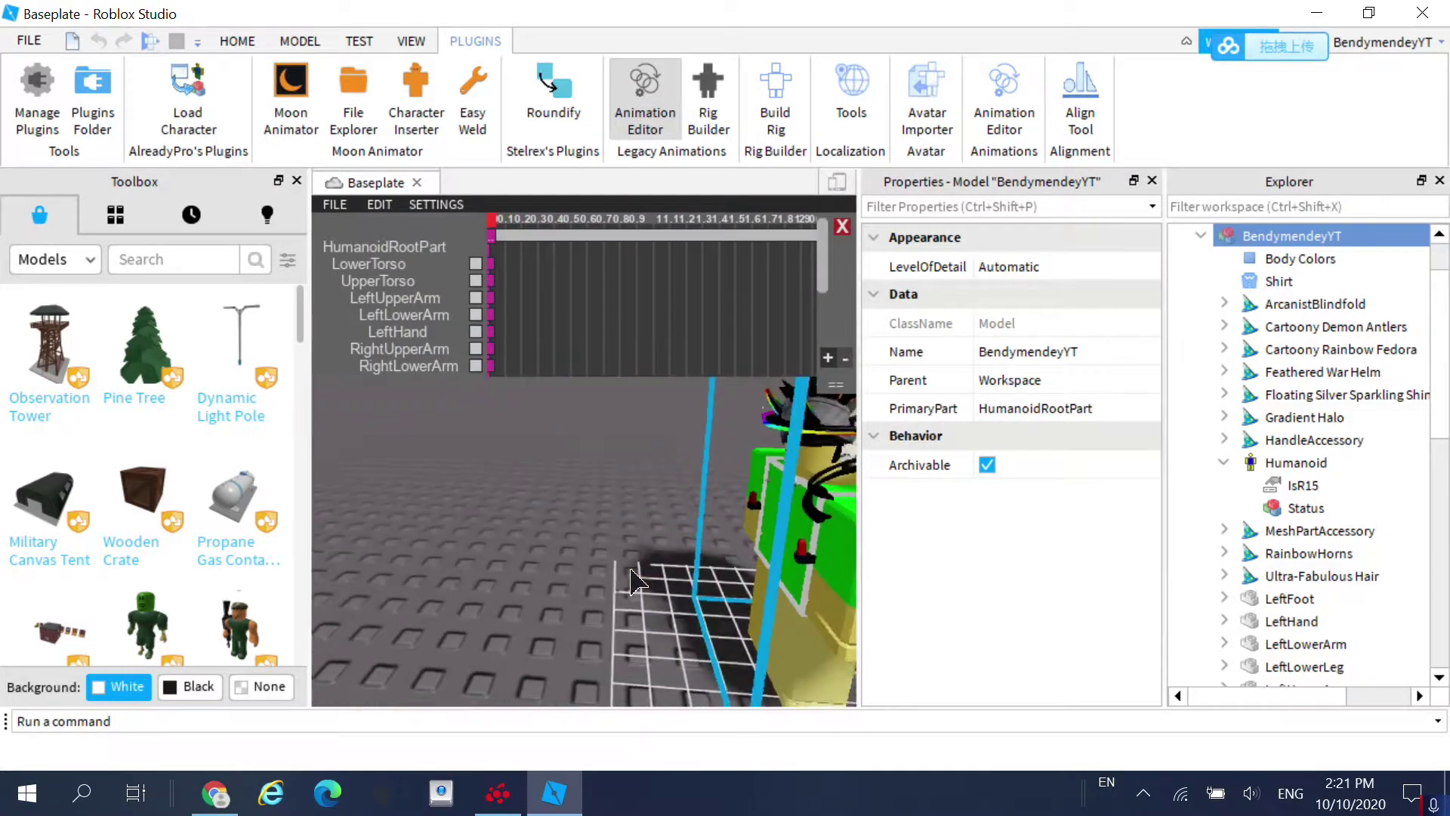
scroll(650, 559, "down", 2)
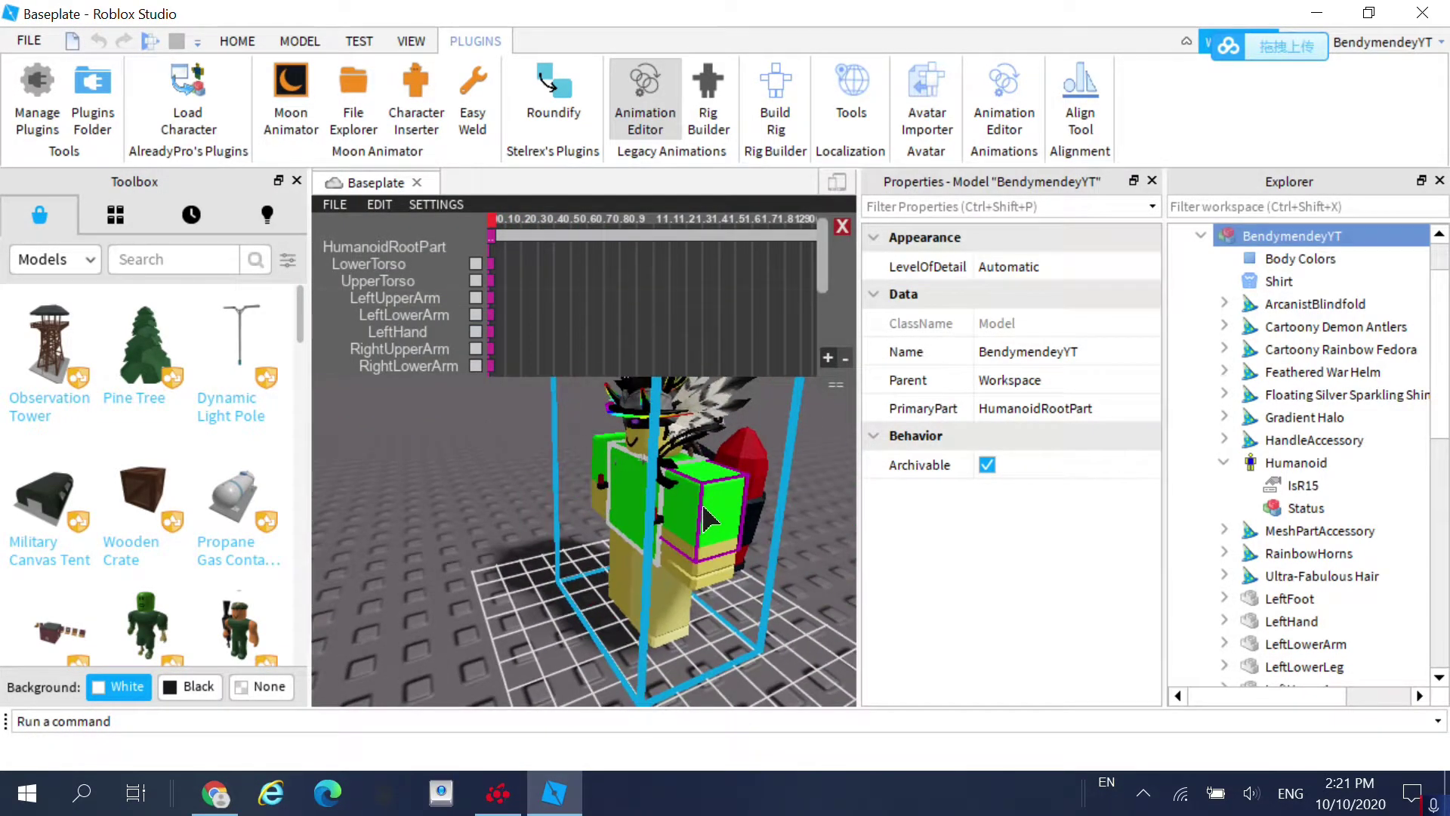
Select the avatar's arm and orbit the camera to look down on the rig.
left_click(703, 519)
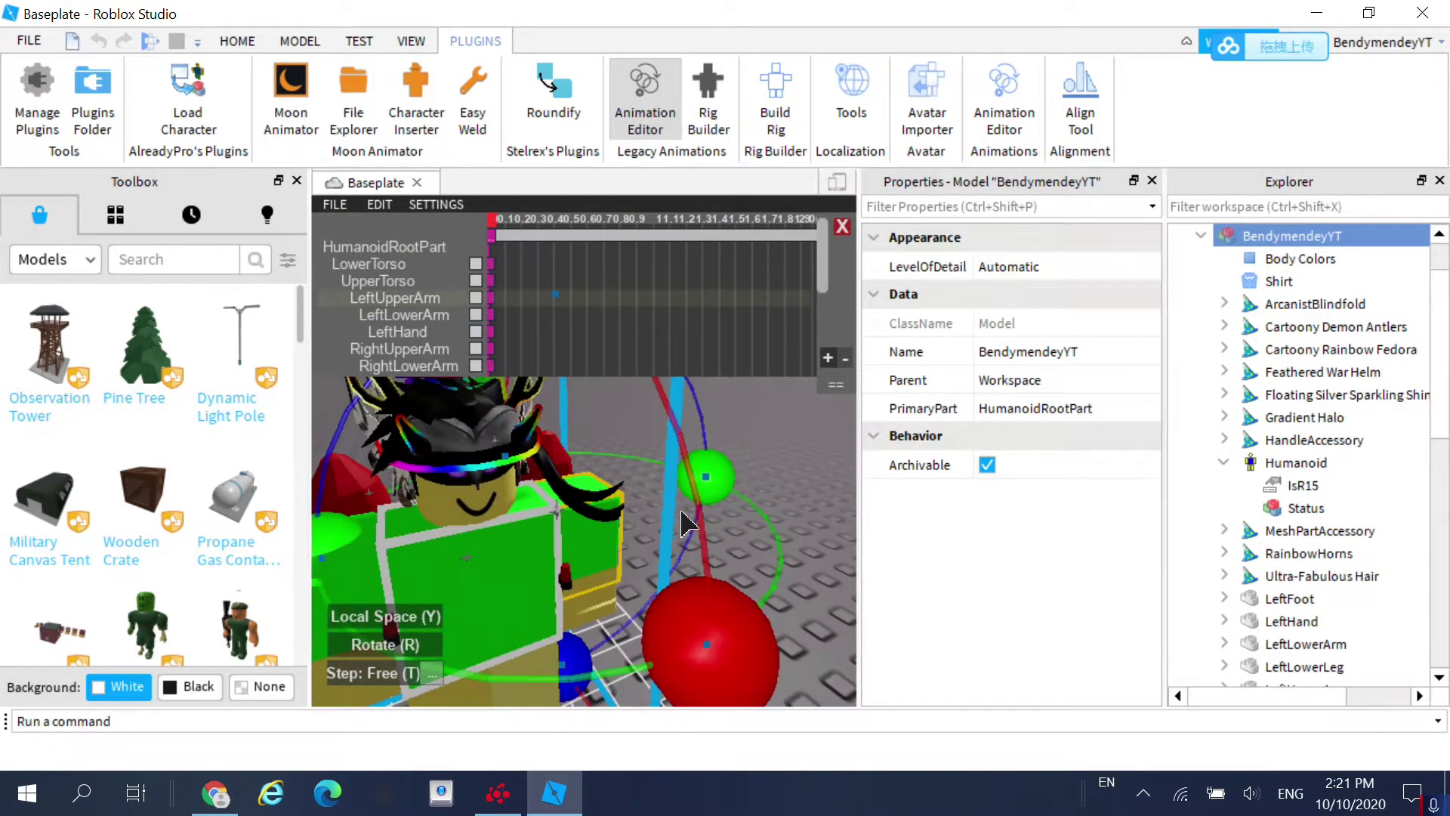
right_click_drag(679, 529, 751, 566)
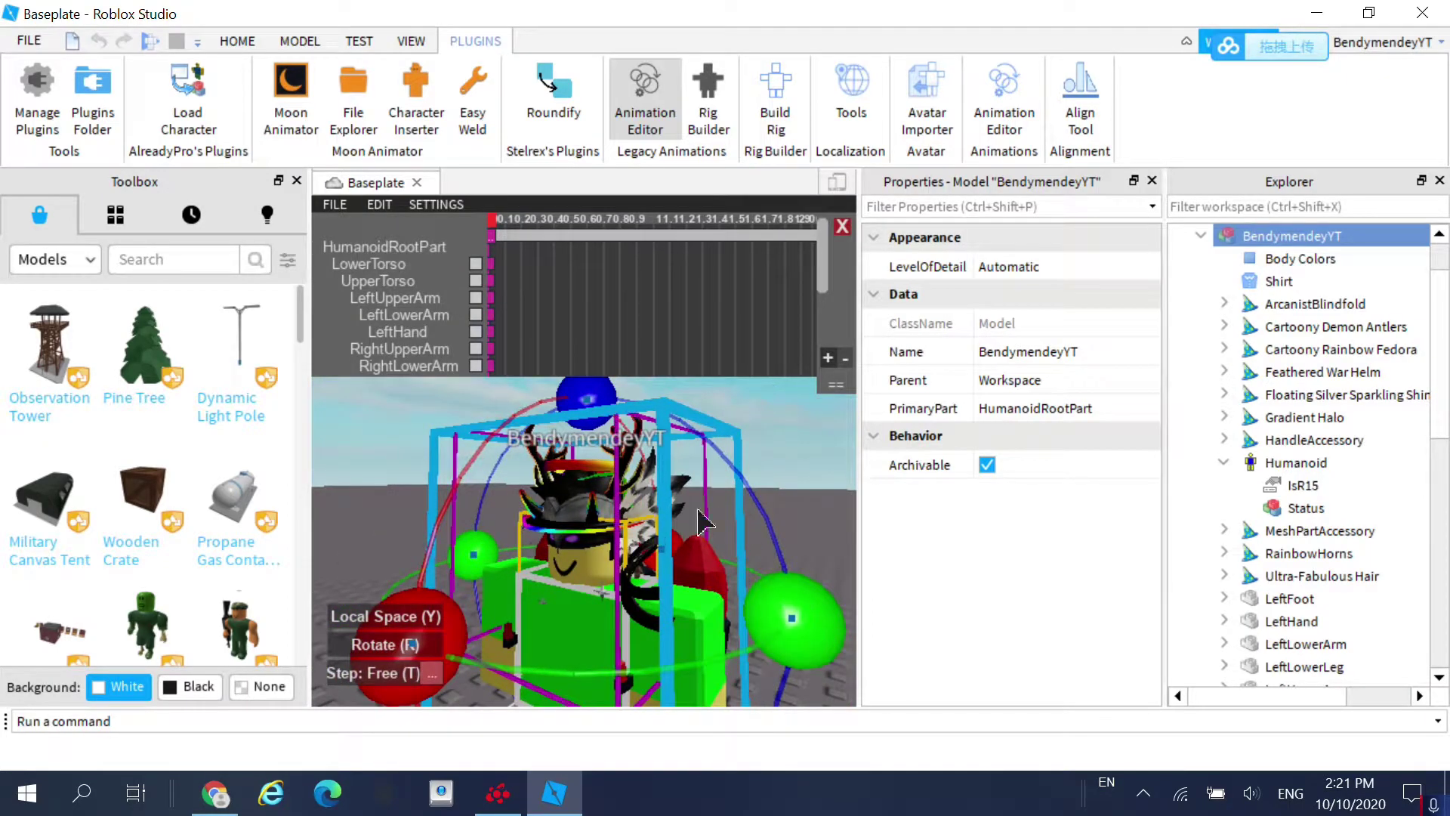
scroll(664, 524, "up", 3)
right_click_drag(657, 527, 613, 535)
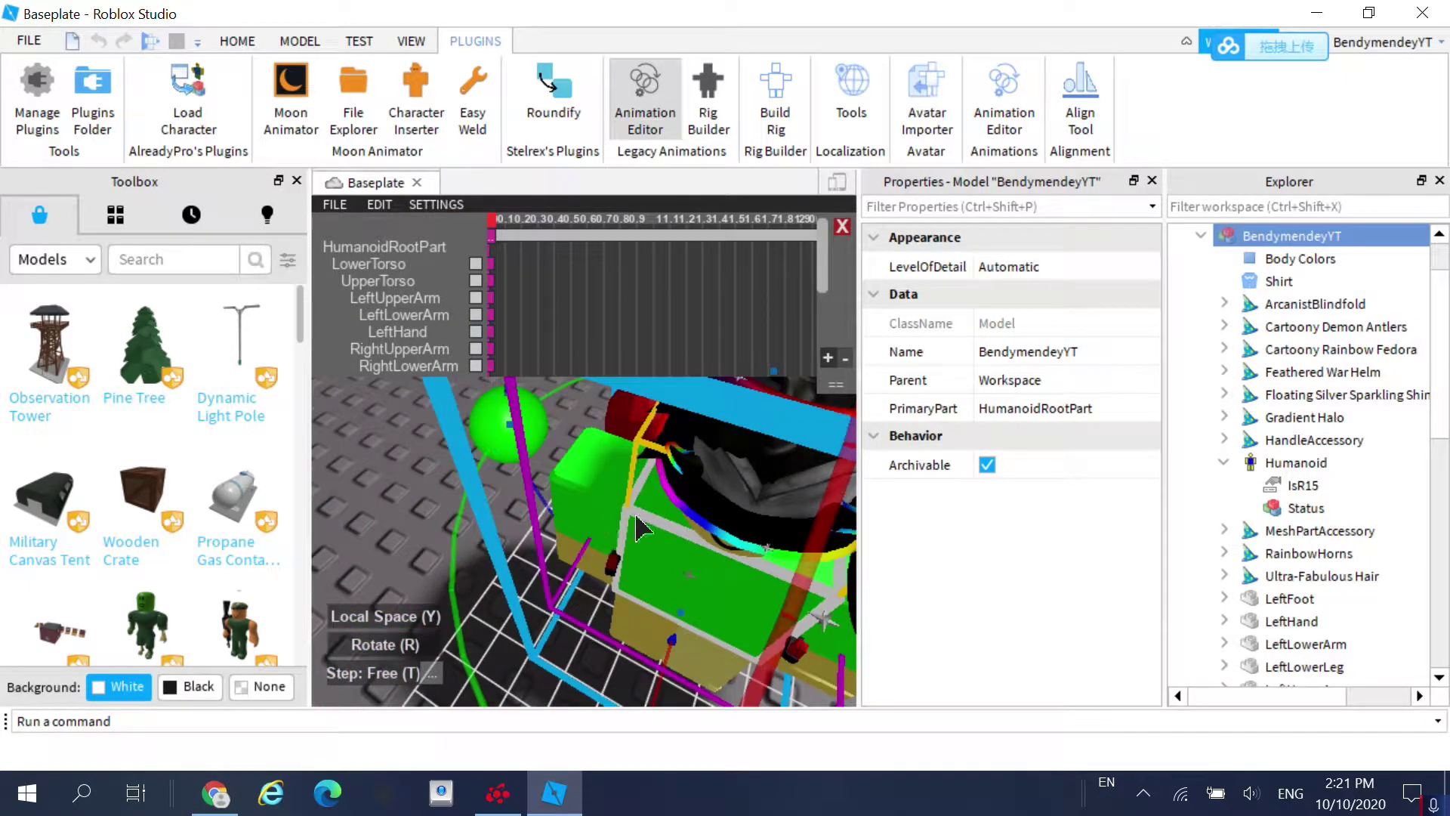
scroll(721, 521, "down", 3)
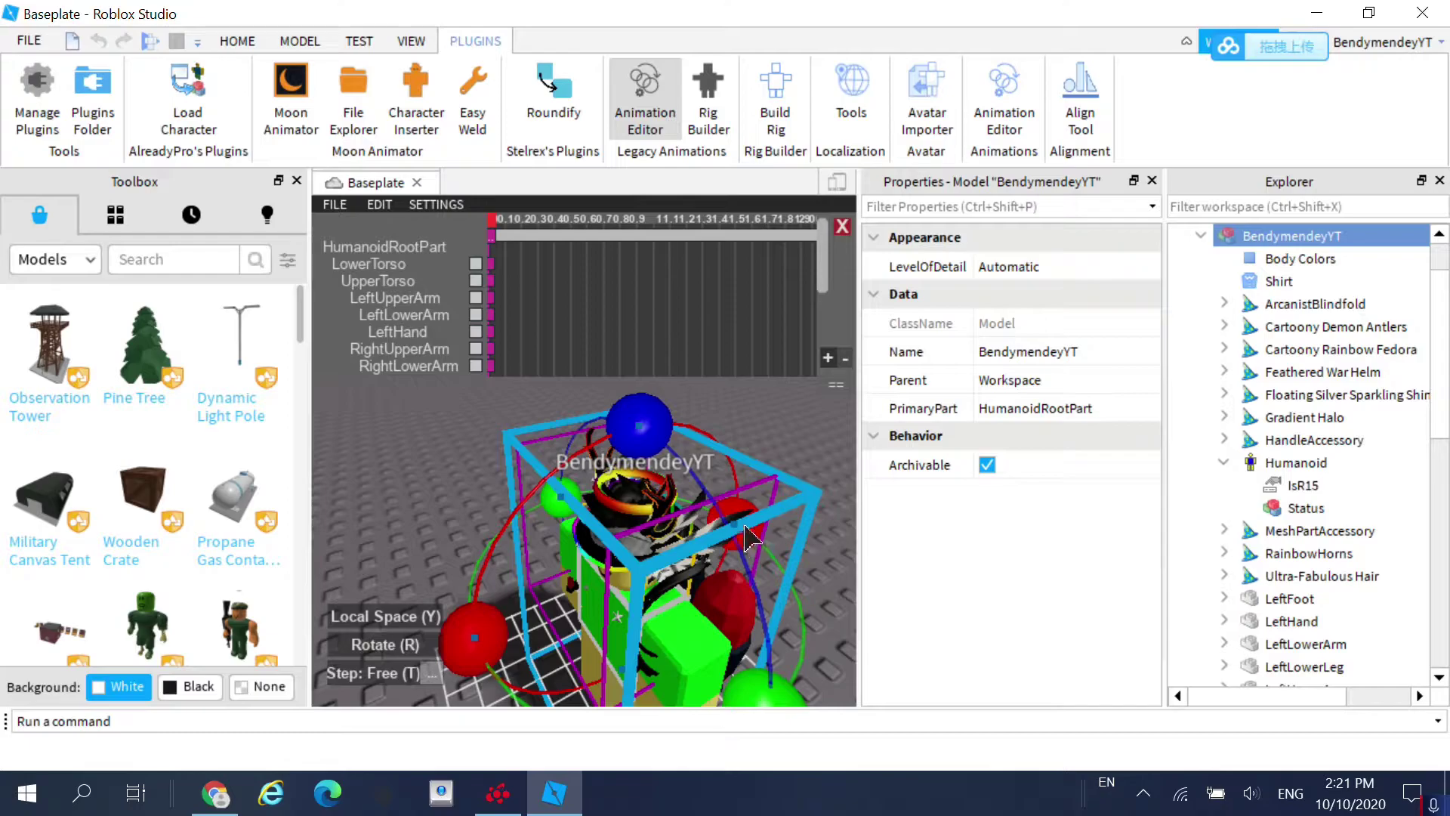
scroll(684, 540, "down", 3)
right_click_drag(683, 540, 721, 574)
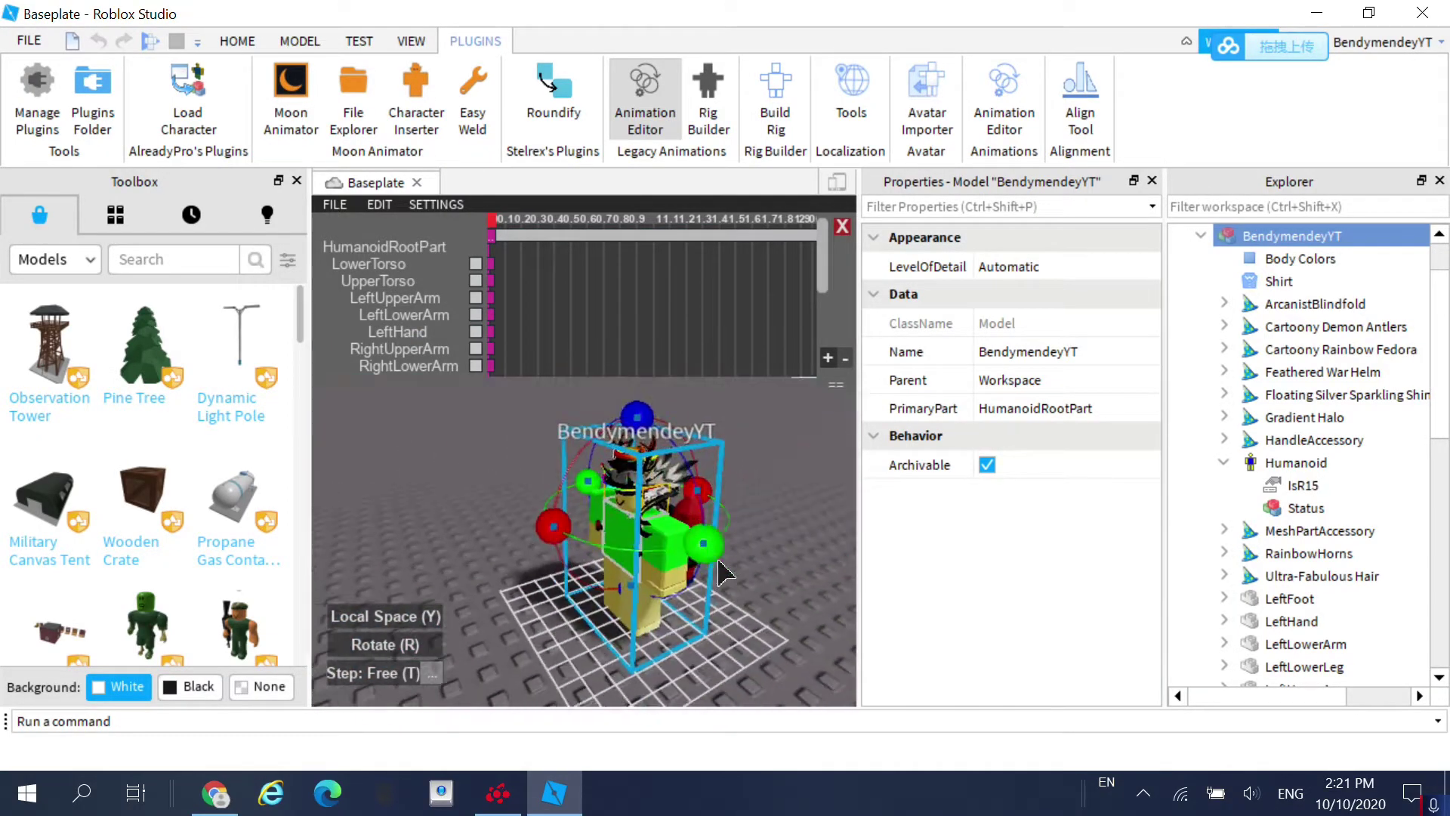
scroll(759, 633, "down", 5)
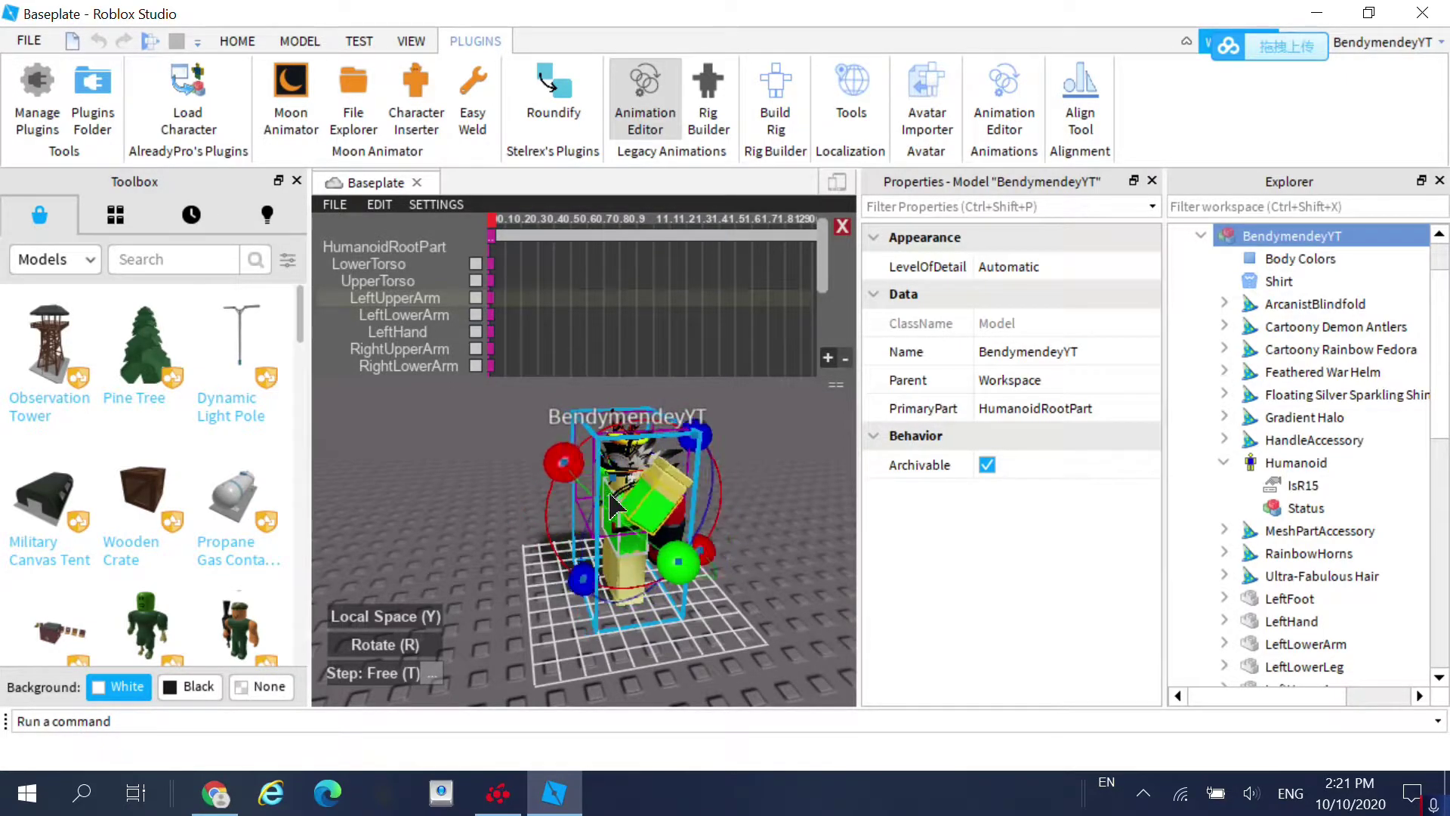
right_click_drag(610, 521, 675, 538)
scroll(625, 521, "up", 5)
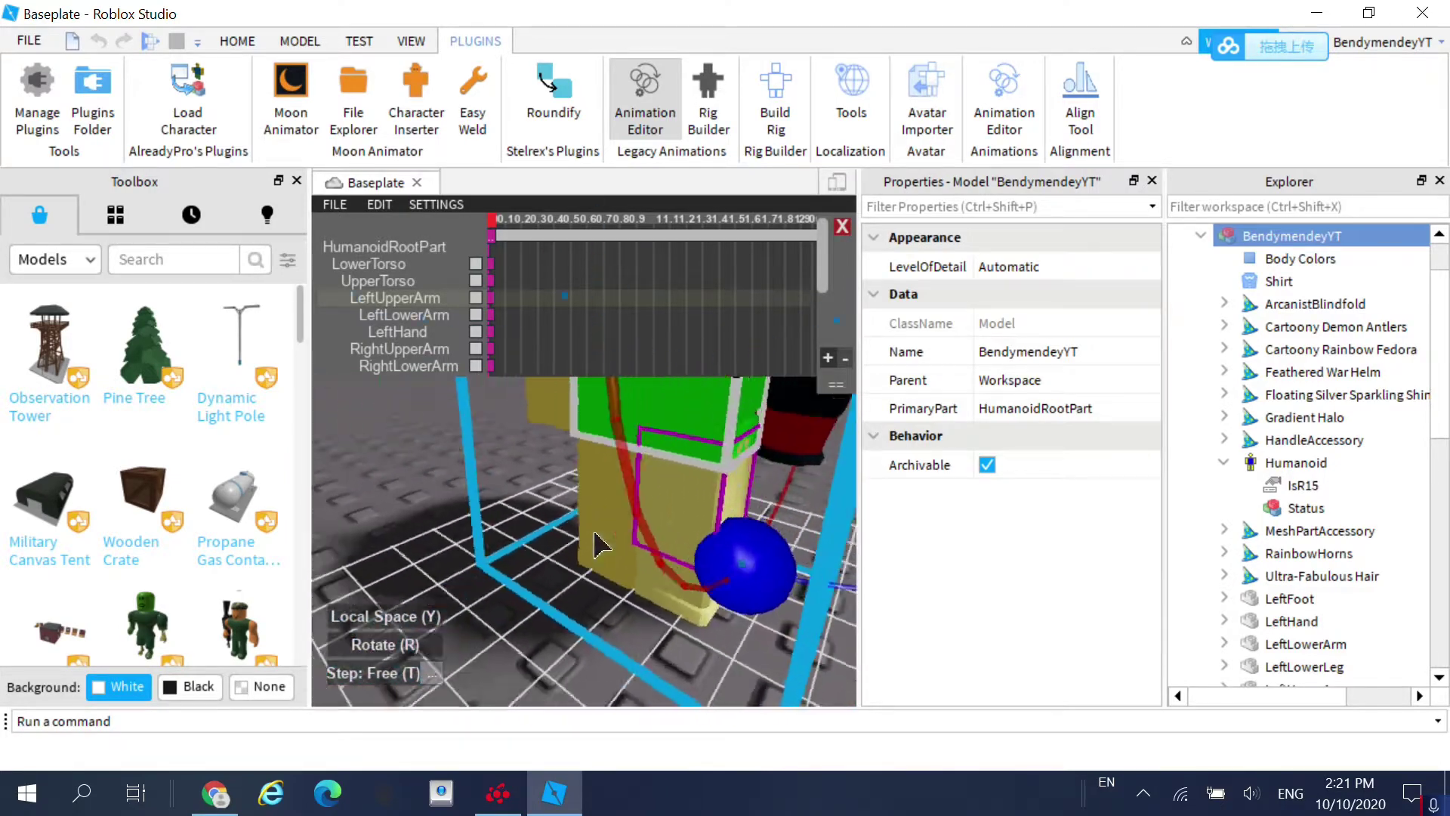
scroll(594, 542, "down", 5)
scroll(619, 522, "up", 3)
right_click_drag(668, 638, 672, 629)
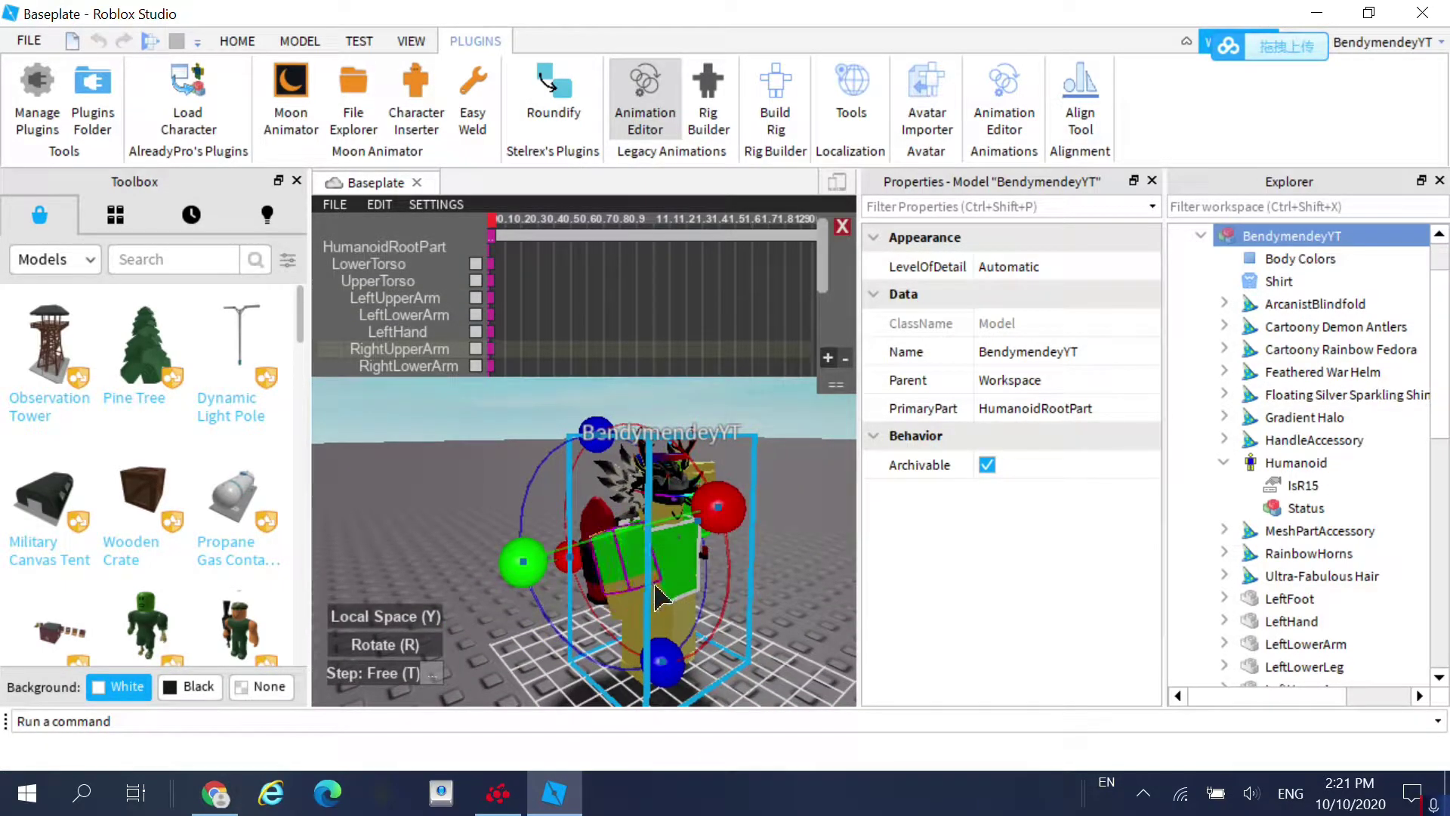
Rotate the selected arm up into a wave and orbit around to check the pose.
left_click_drag(654, 597, 655, 601)
right_click_drag(718, 585, 660, 606)
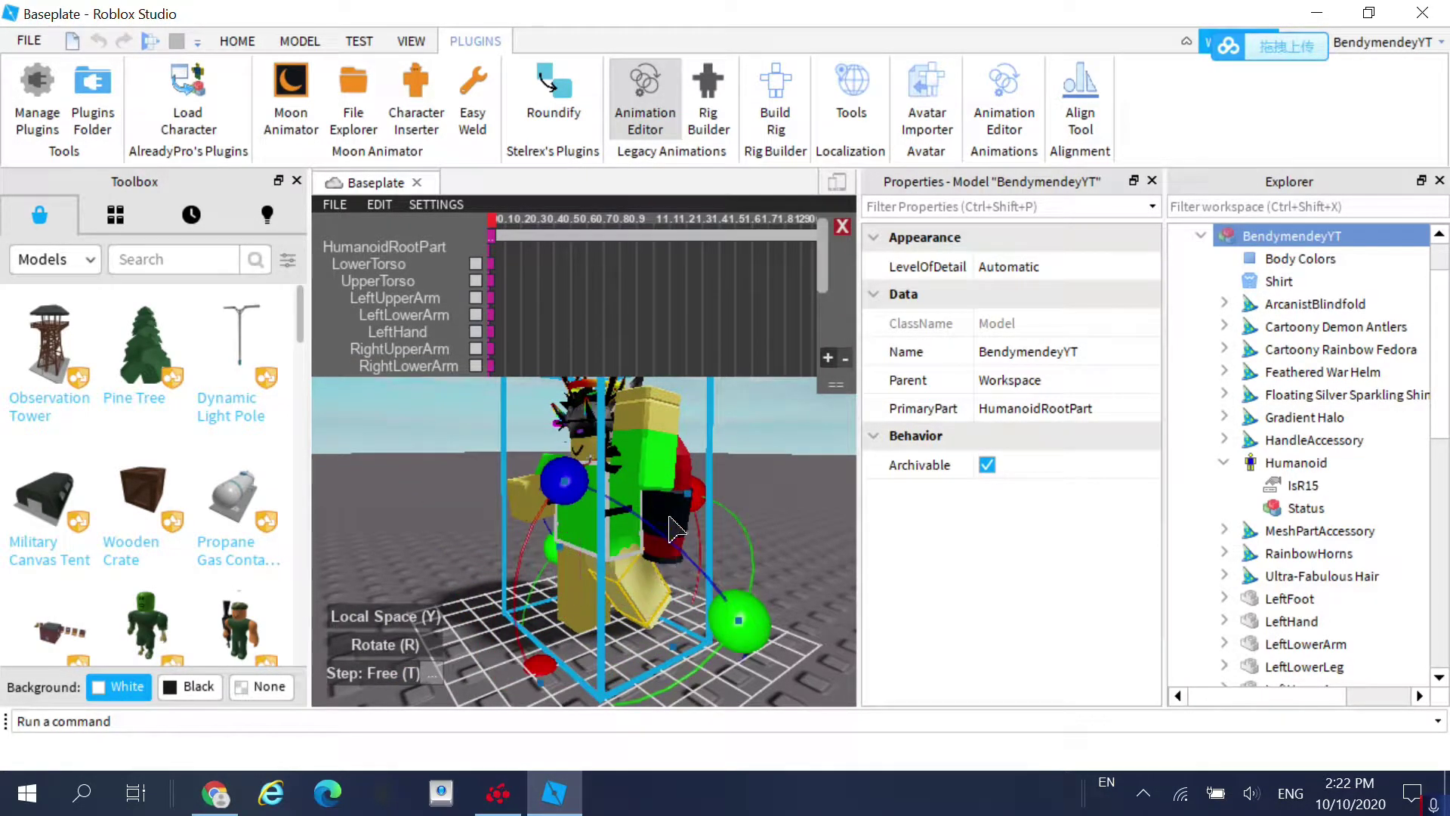
right_click_drag(654, 480, 613, 553)
scroll(613, 553, "down", 5)
scroll(1304, 325, "up", 1)
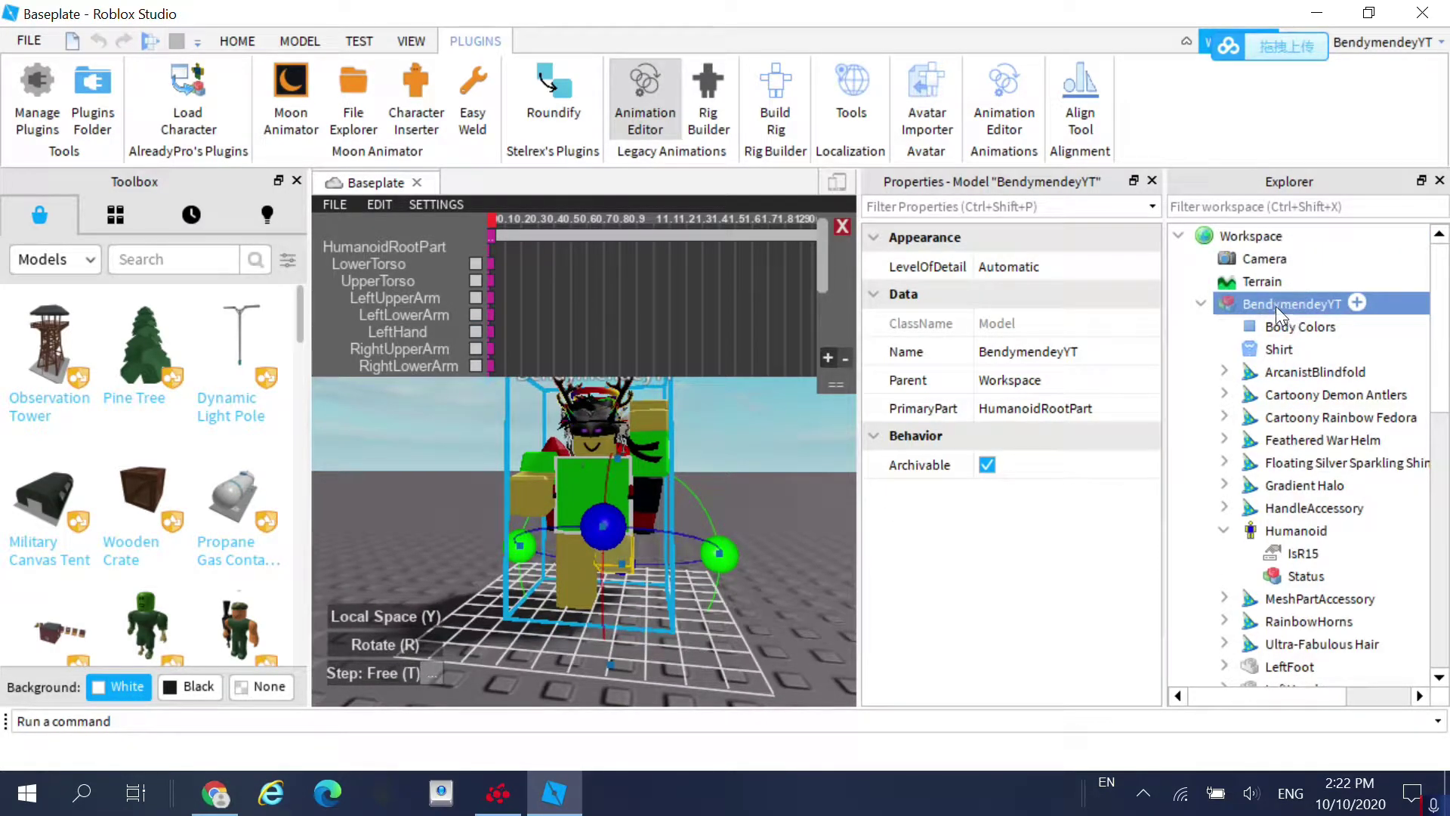
Export the avatar as 'Bendy likes to wave' in OBJ format, then quit Studio without saving Baseplate.
right_click(1279, 302)
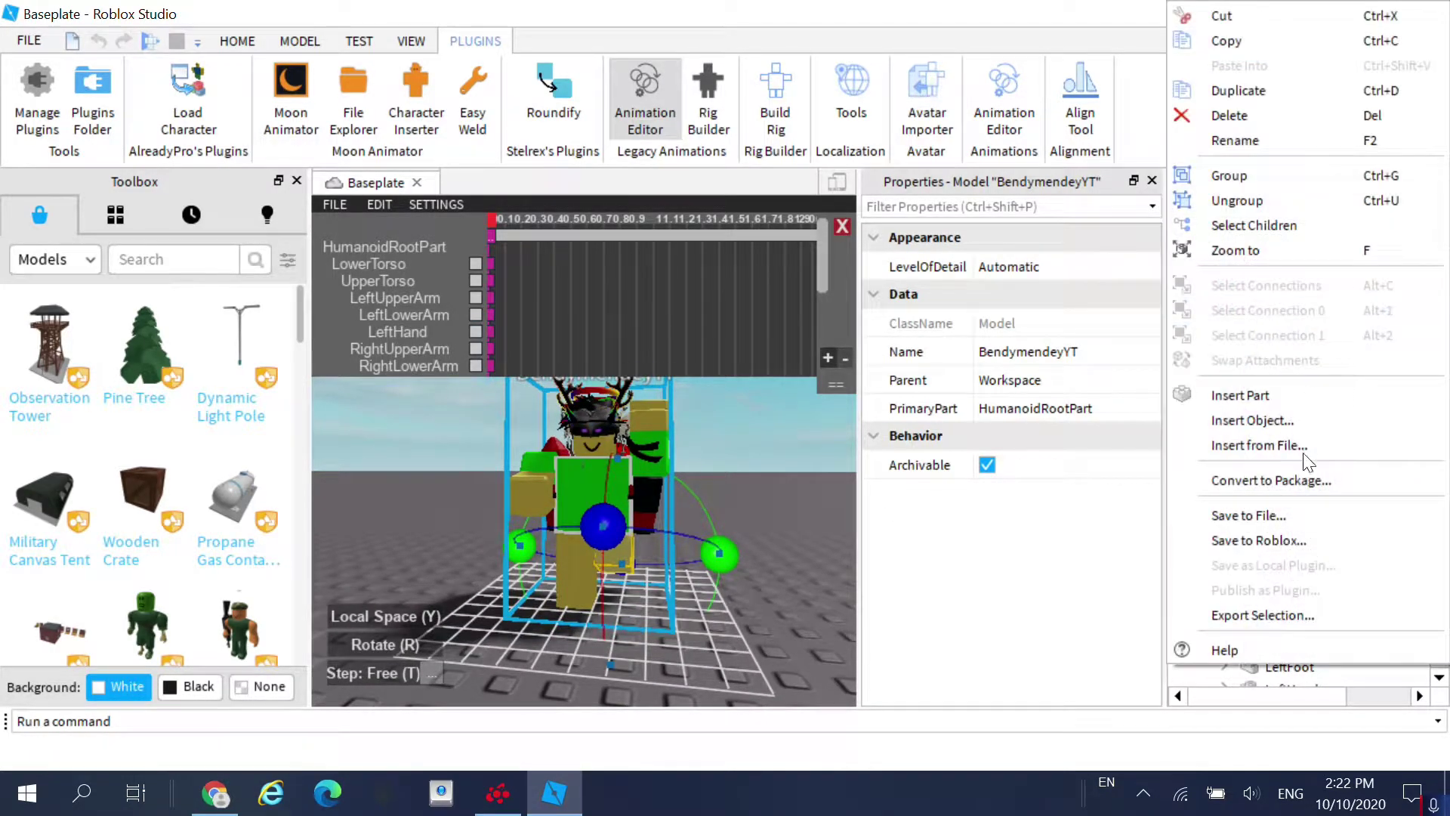
left_click(1283, 615)
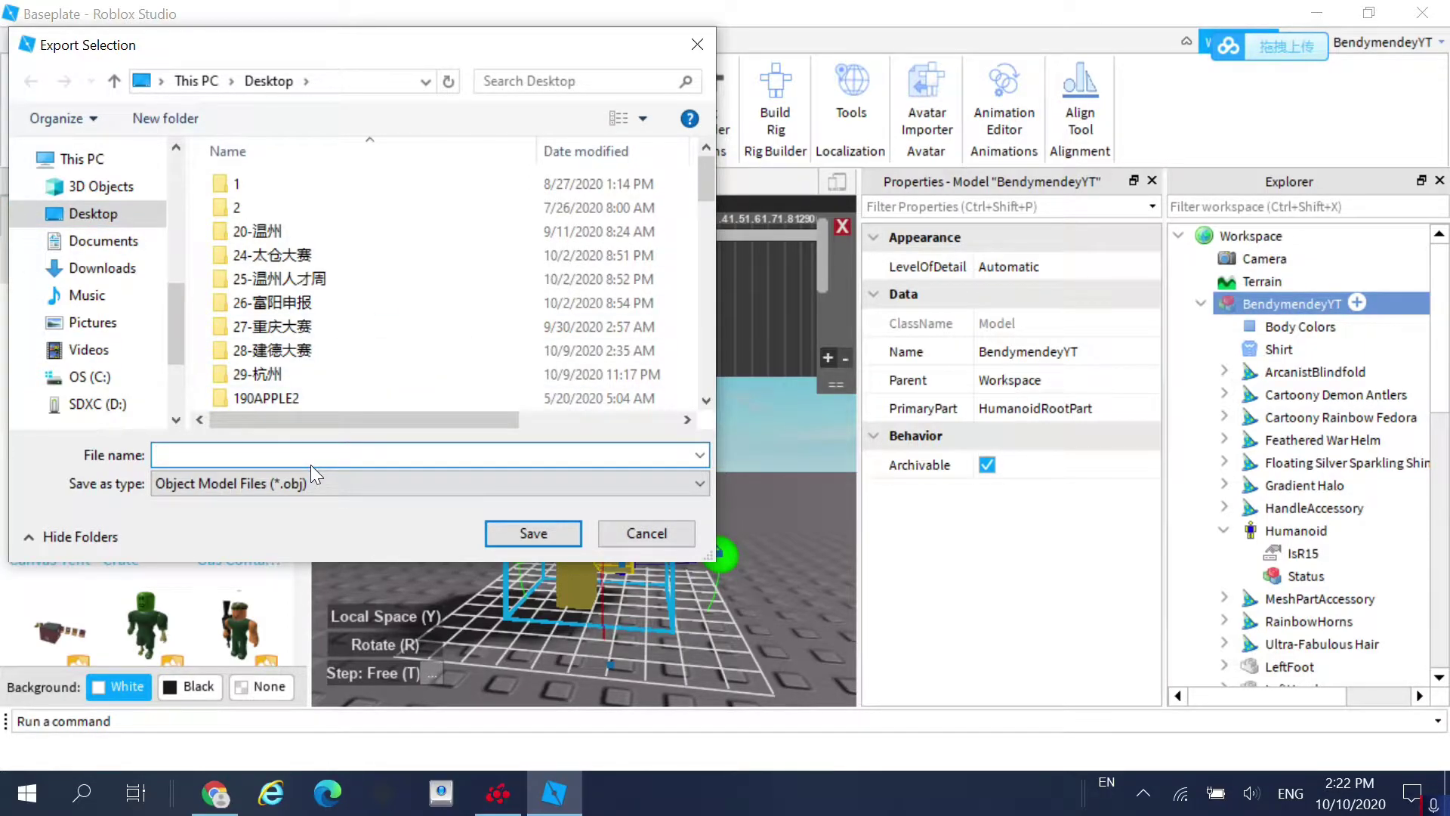
type("Bendy likes to")
key("Tab")
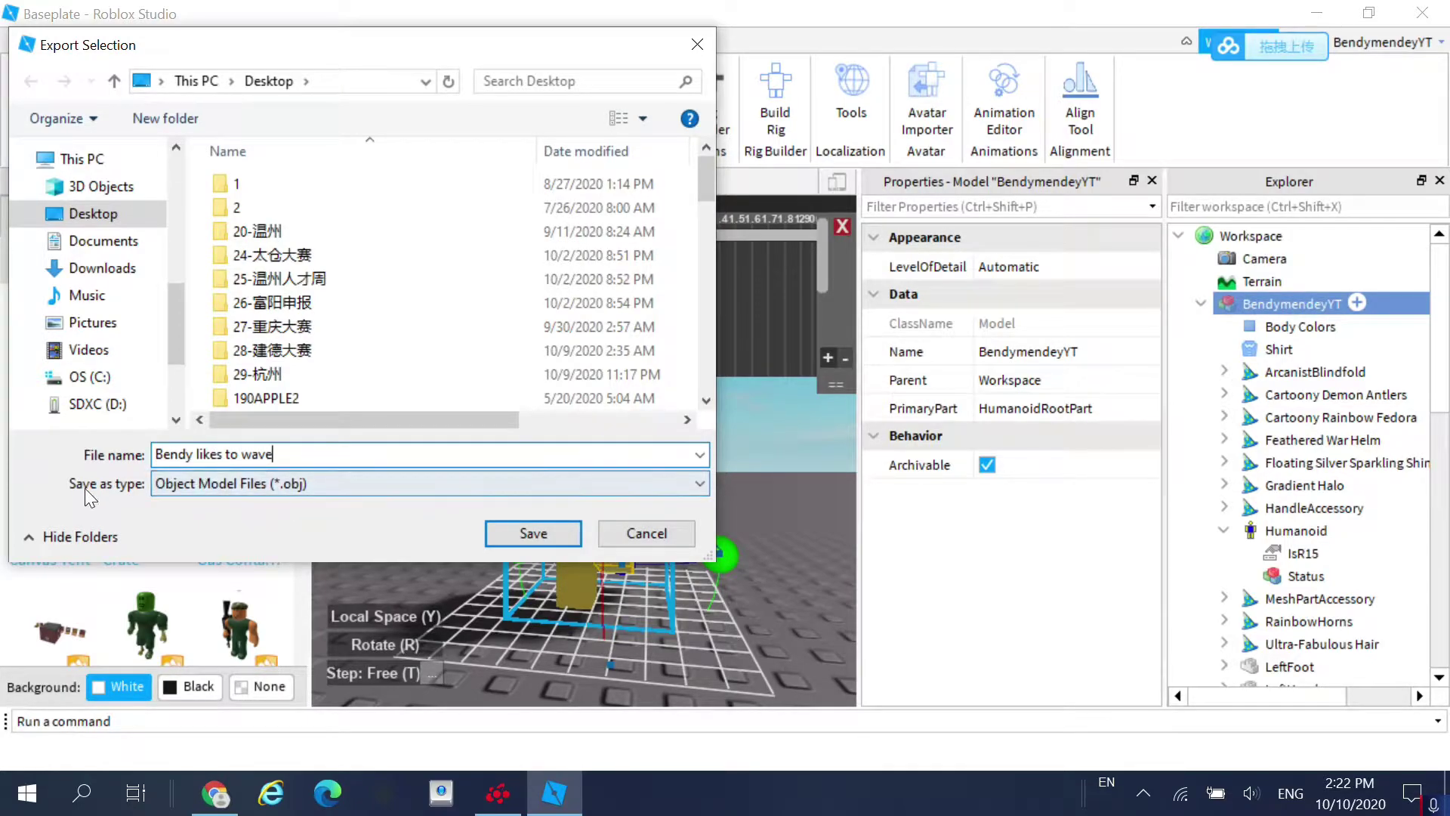
left_click(238, 486)
left_click(231, 502)
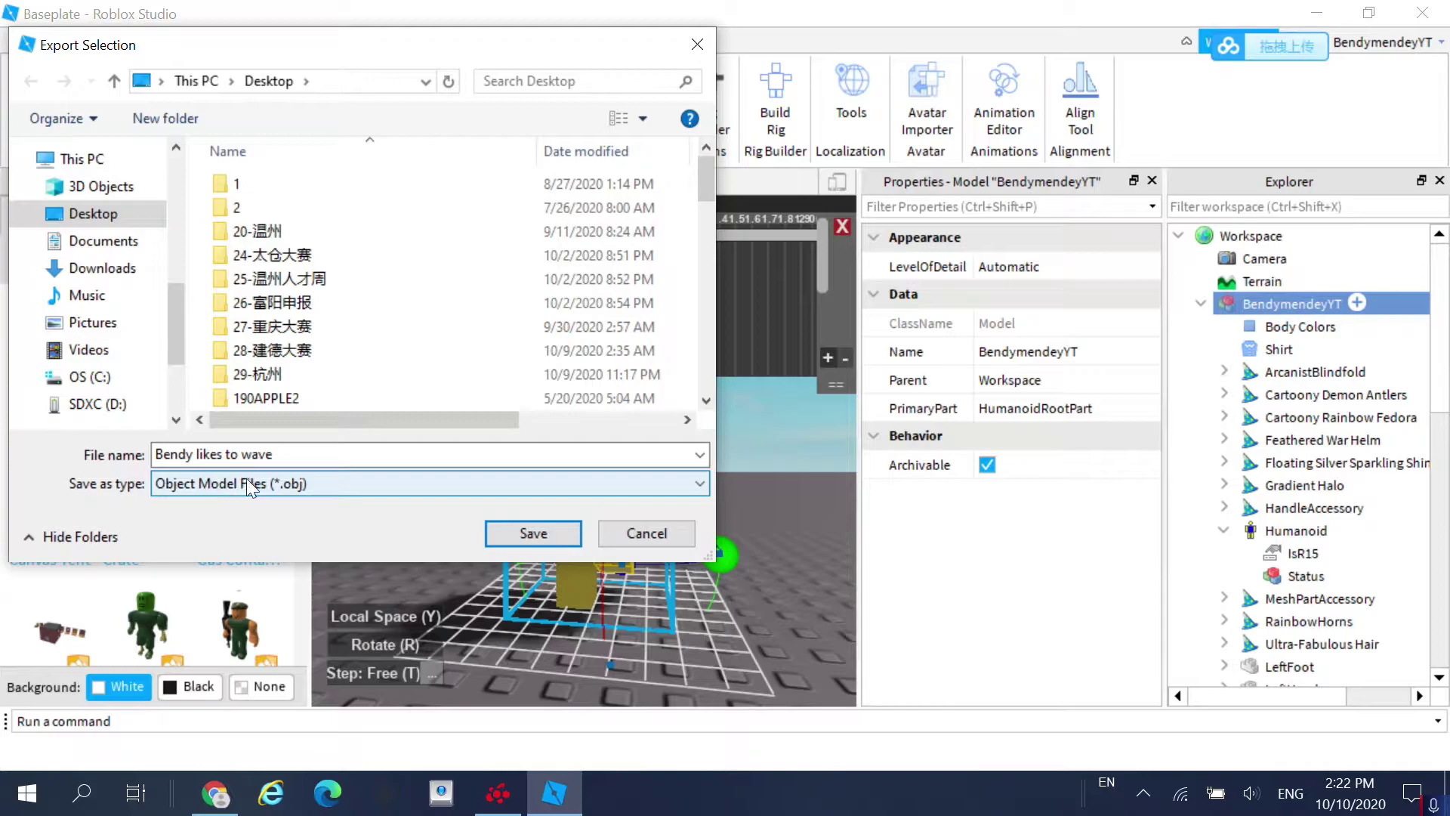
left_click(542, 533)
left_click(1422, 13)
left_click(755, 415)
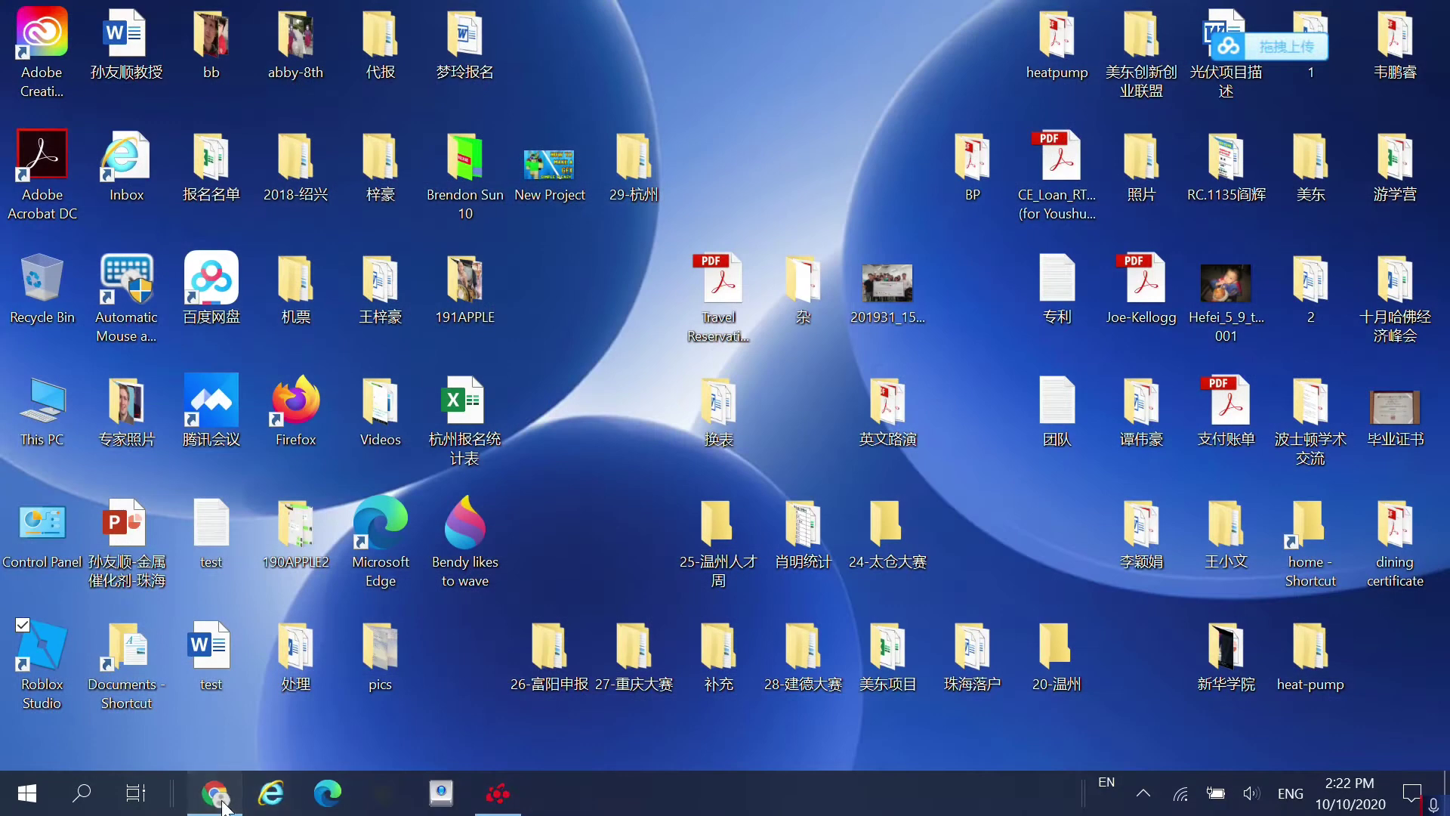
In a new Chrome tab, download the Blender 2.82a .msi installer from blender.org and run it.
left_click(216, 793)
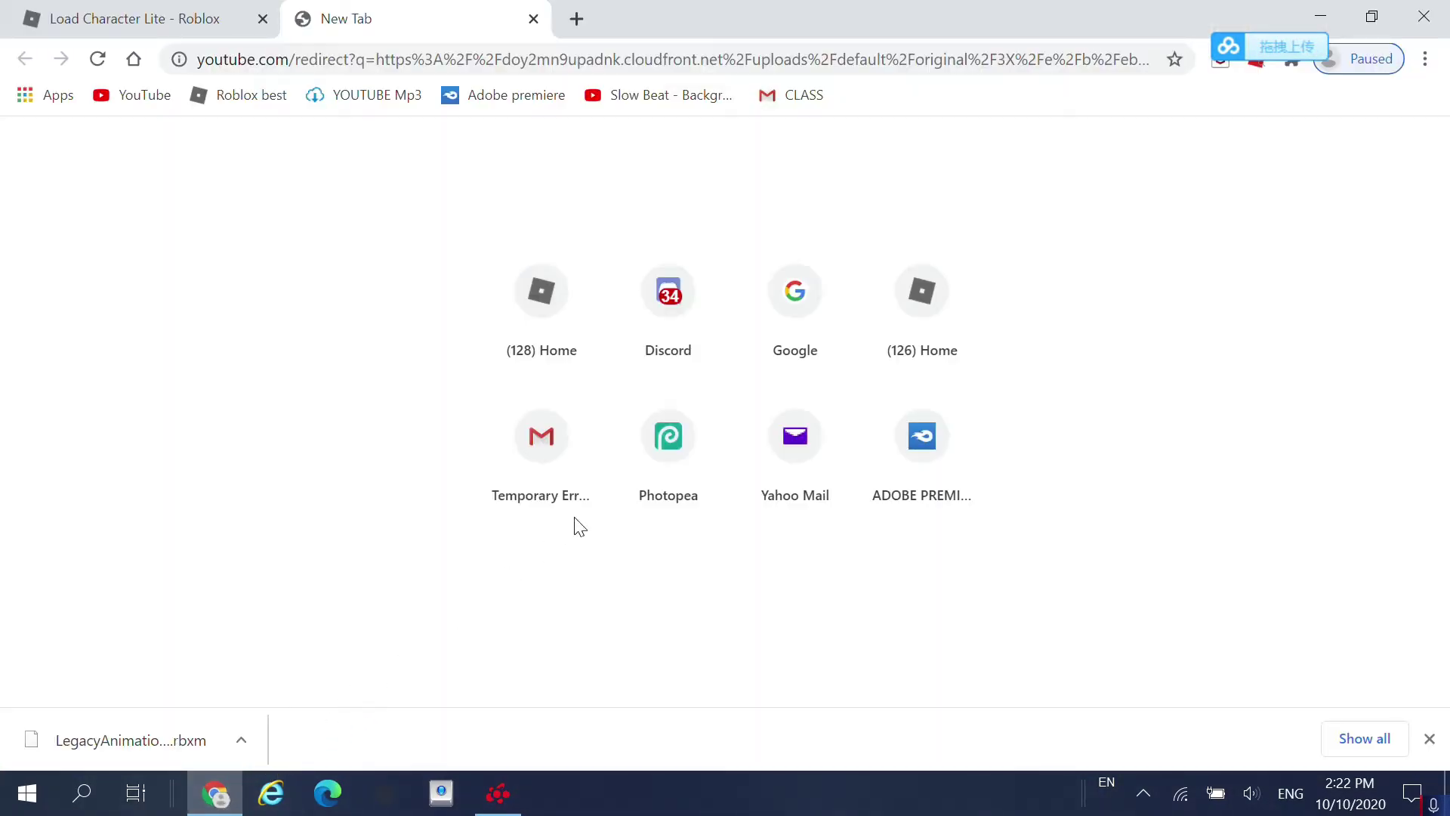
left_click(533, 19)
key("ctrl+t")
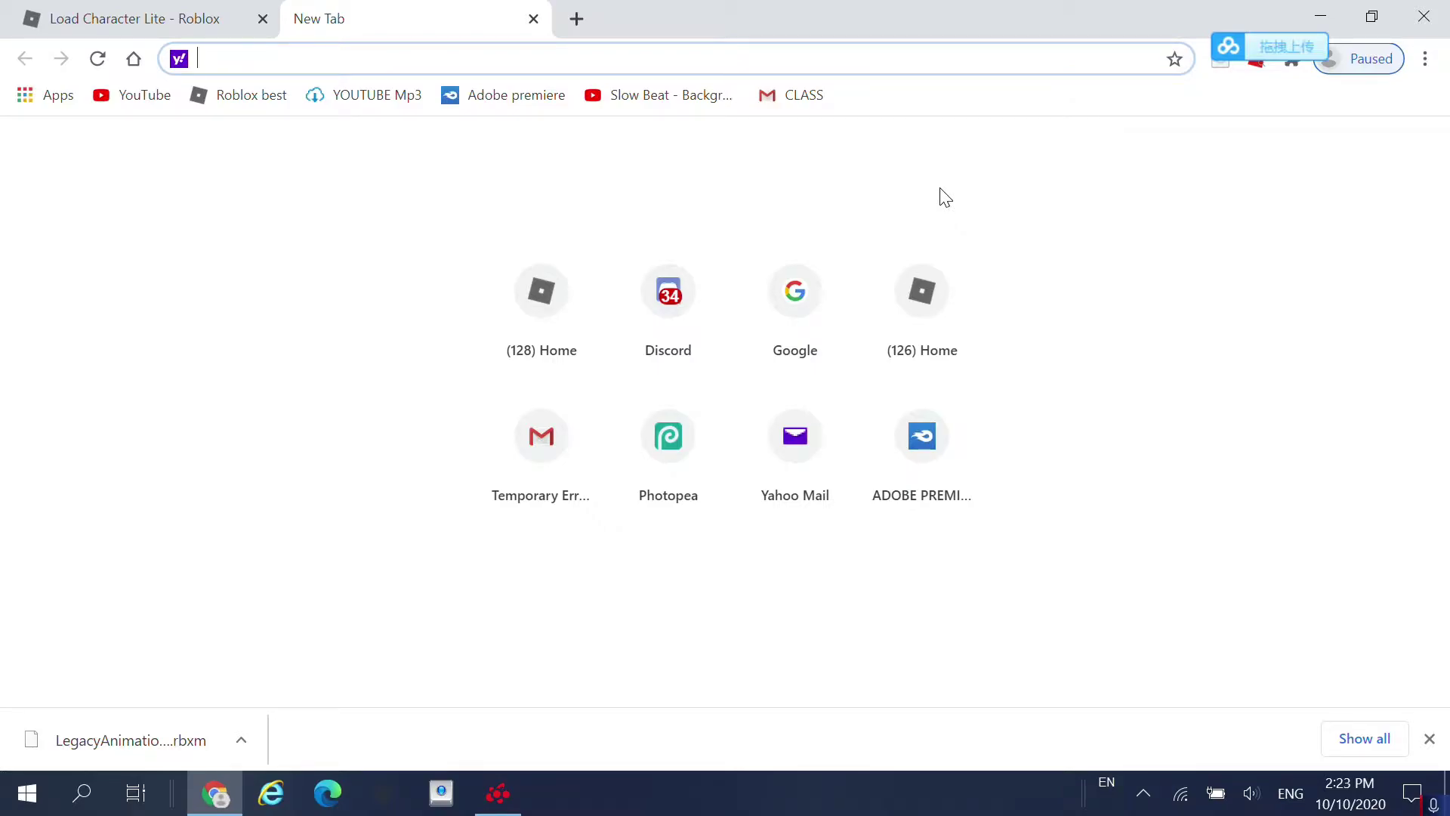
type("ble")
key("Return")
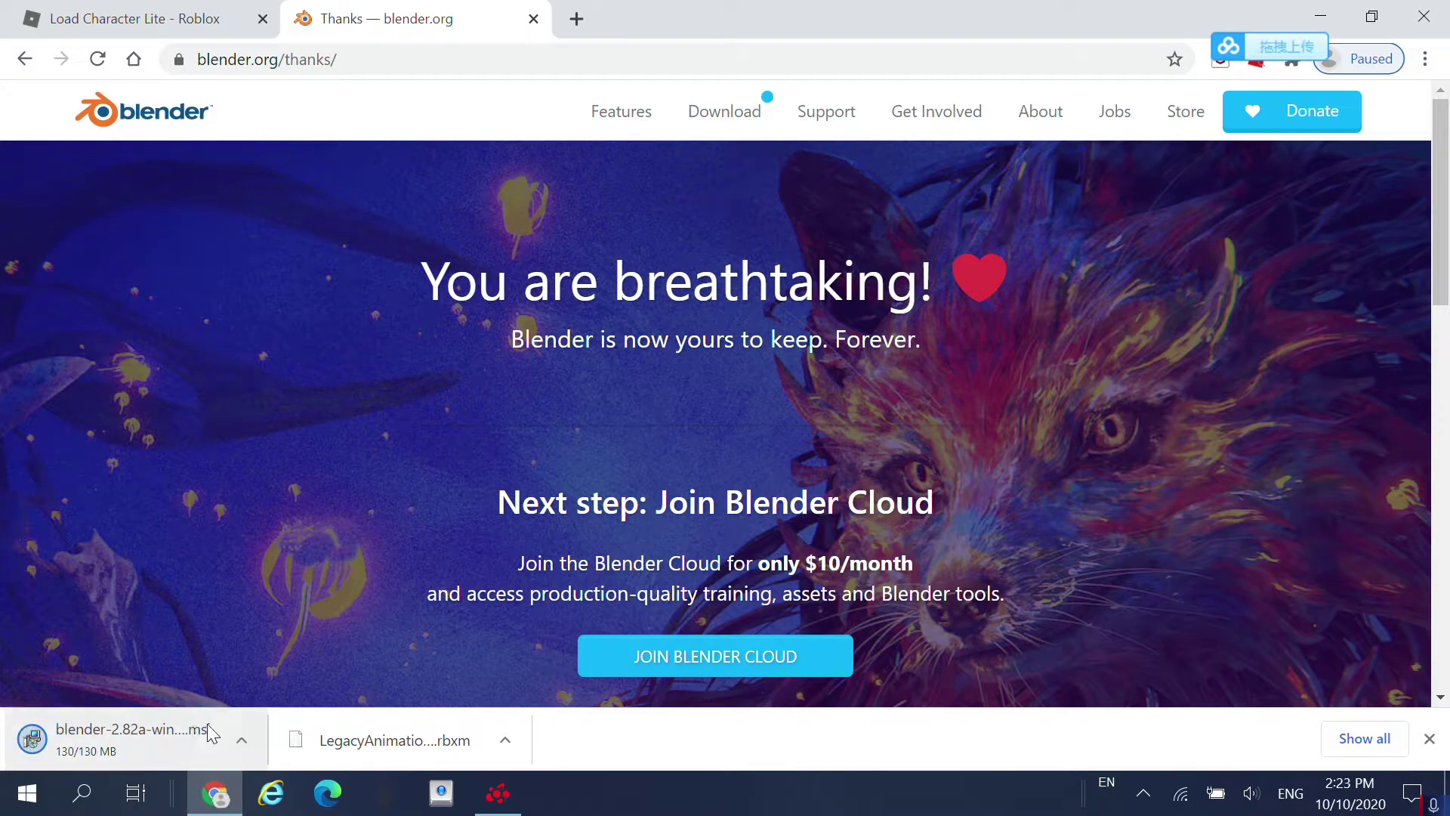
left_click(130, 738)
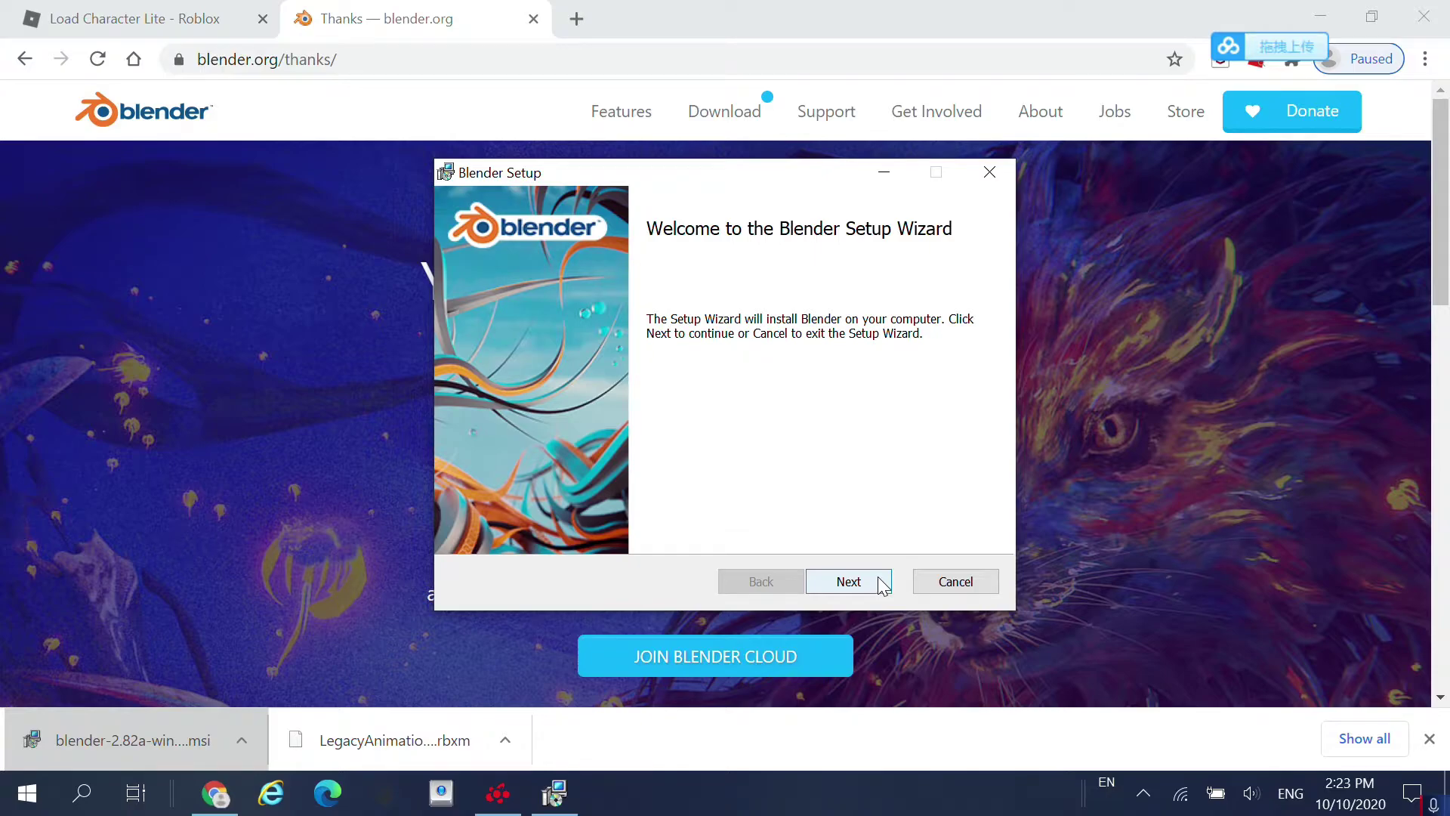
Move past the setup welcome page and accept the licence agreement terms.
left_click(880, 582)
left_click(619, 529)
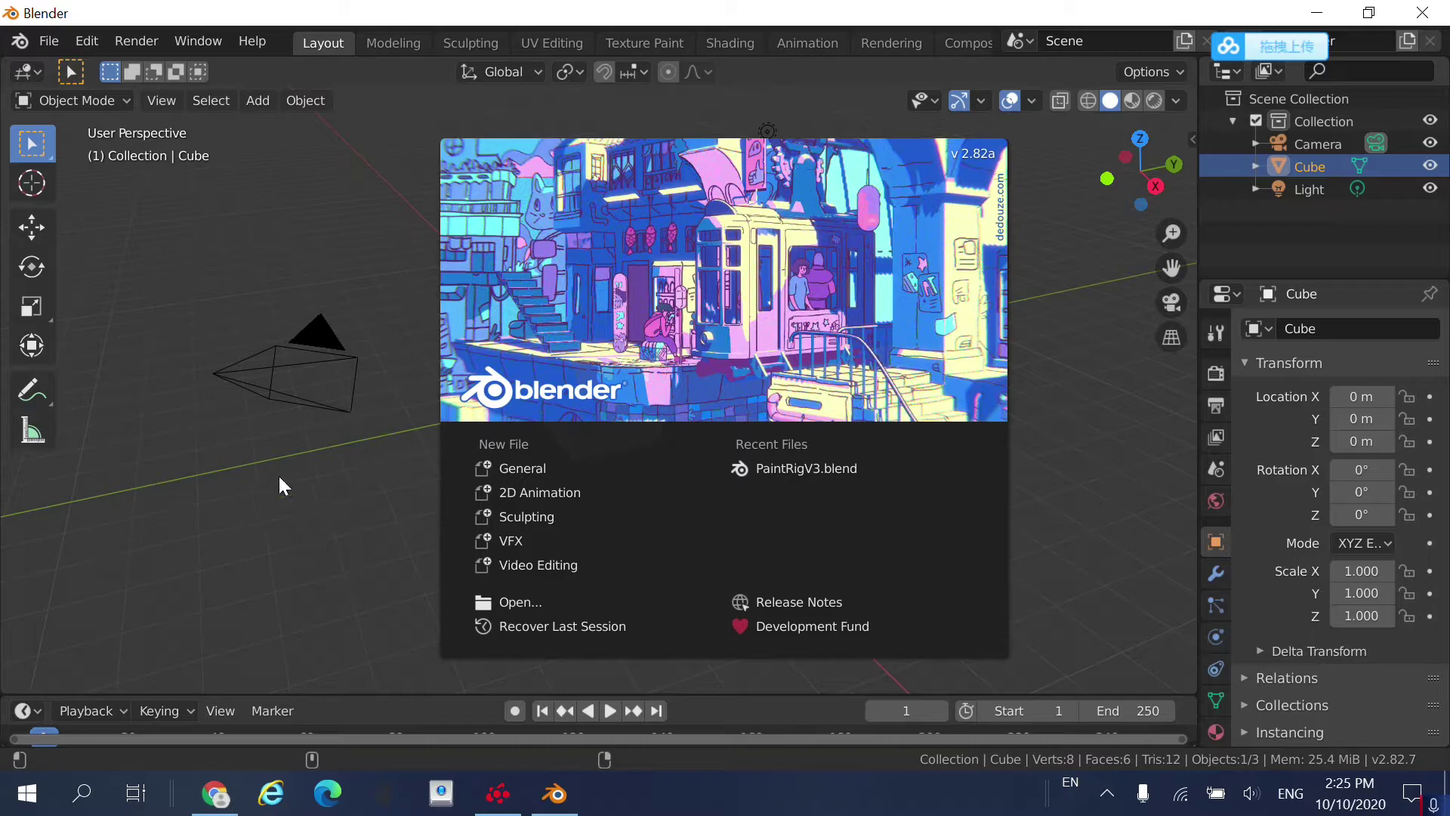
Dismiss the splash screen and delete the default cube.
left_click(217, 506)
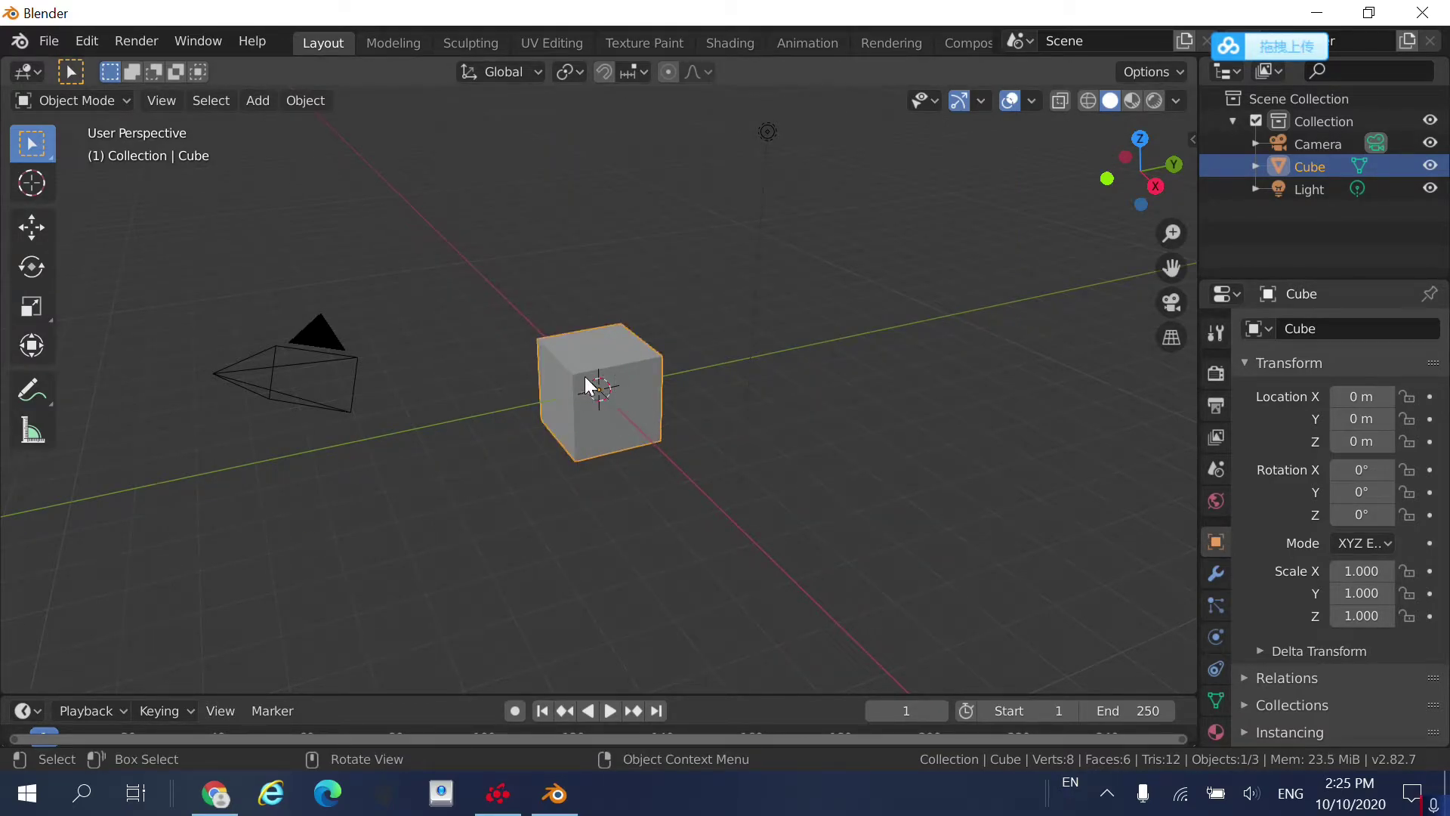
right_click(616, 386)
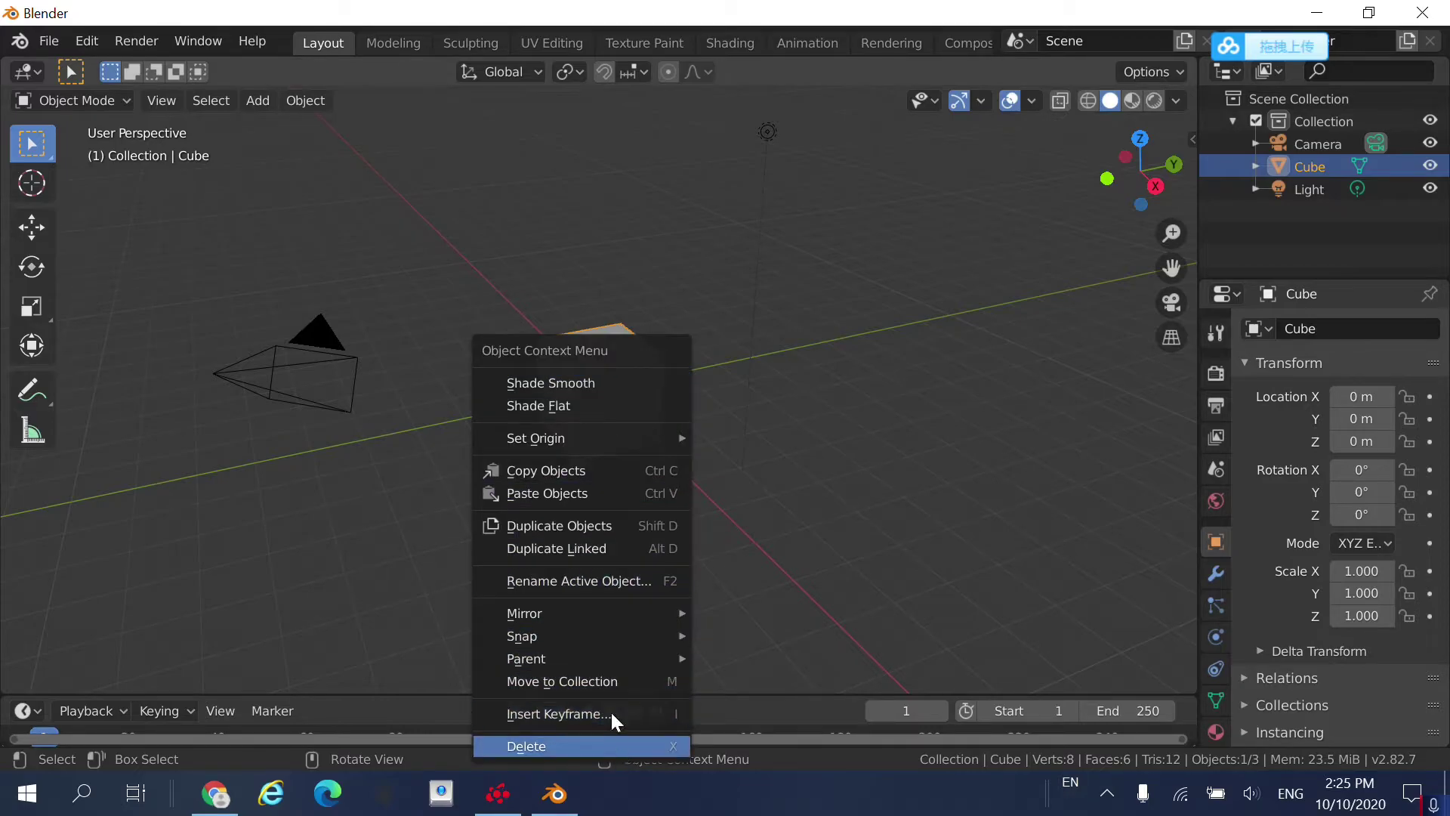
left_click(618, 746)
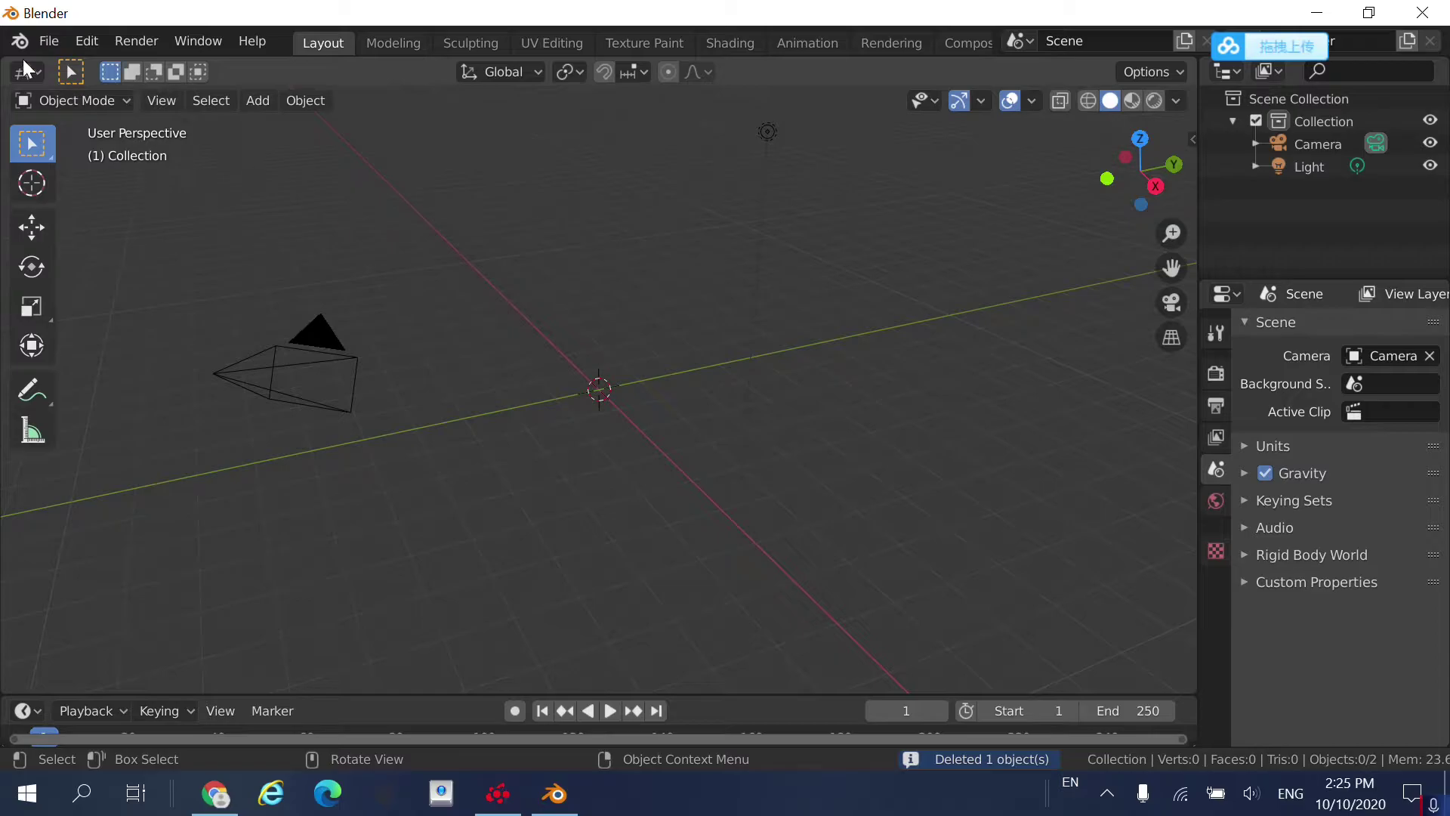
Import 'Bendy likes to wave.obj' from the Desktop as a Wavefront OBJ model.
left_click(51, 42)
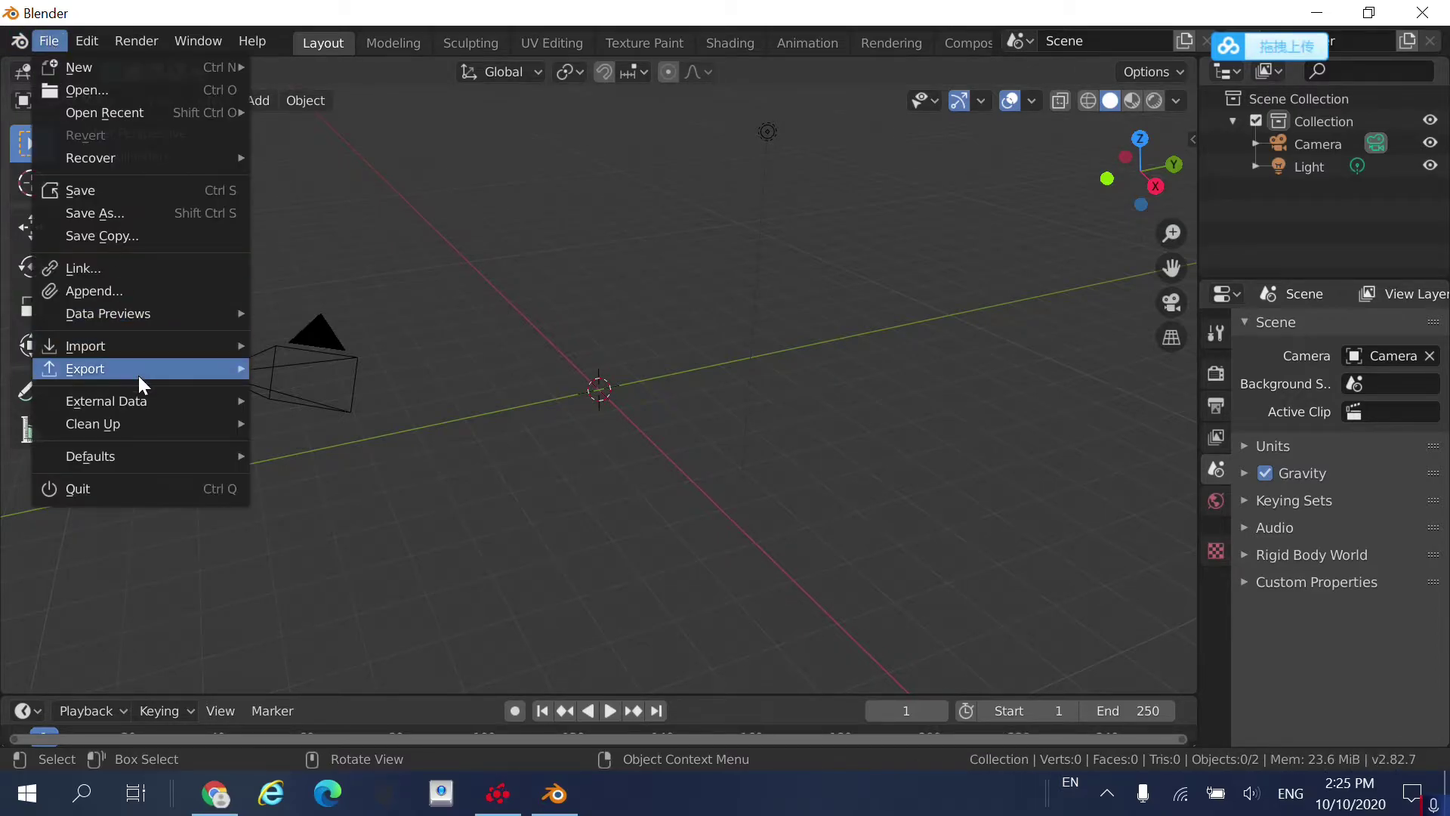
mouse_move(143, 346)
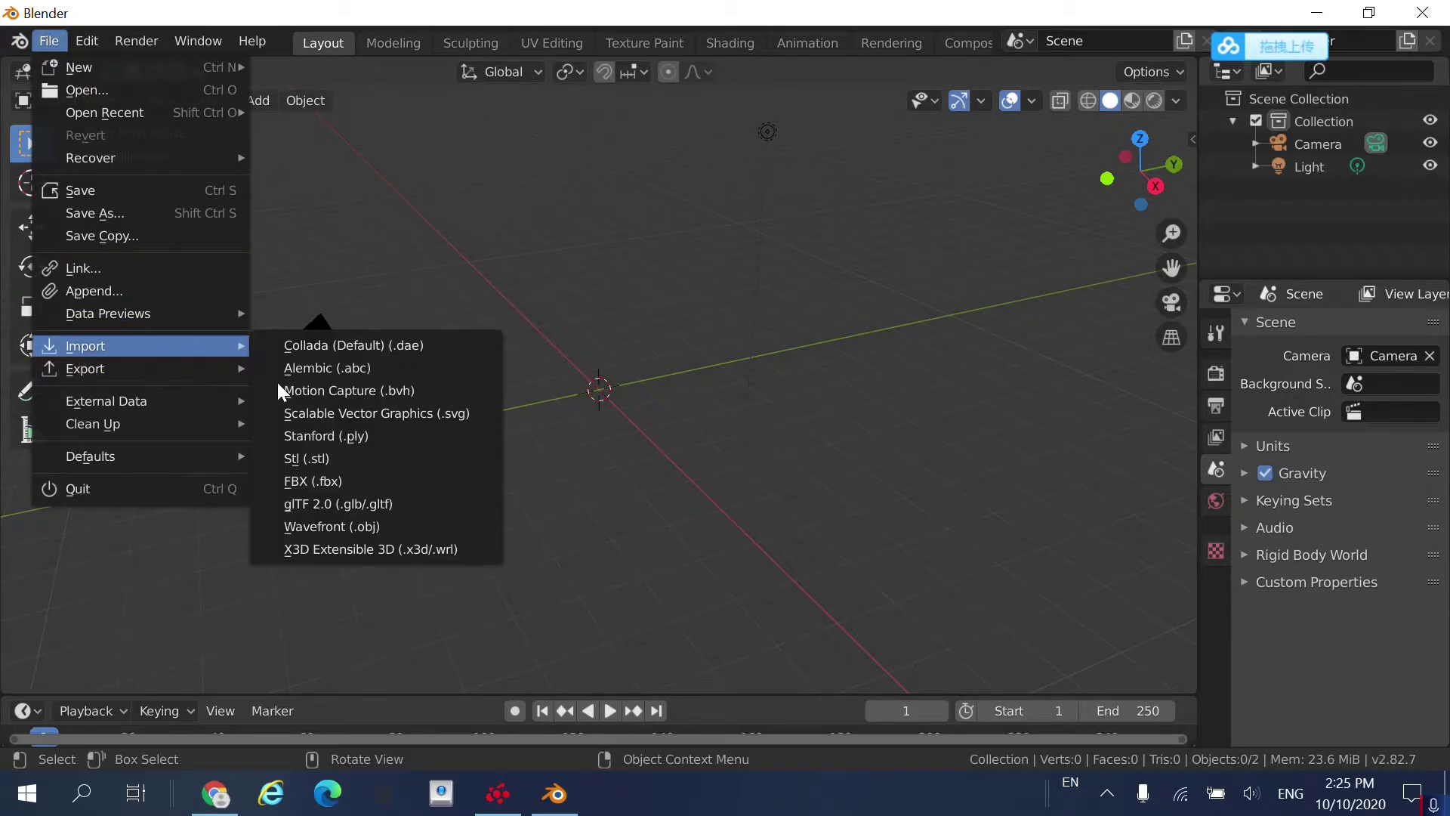
left_click(355, 526)
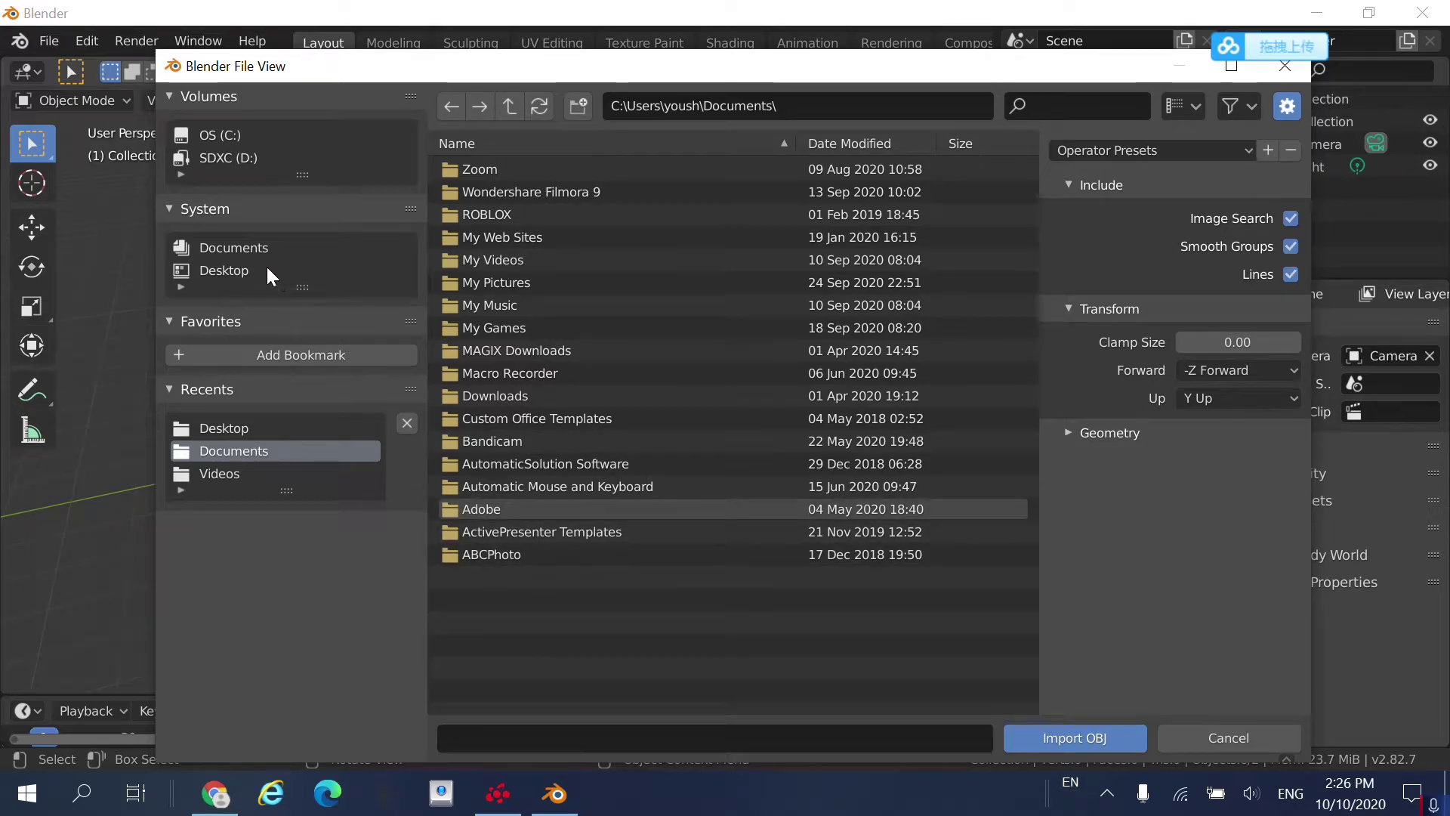
left_click(267, 271)
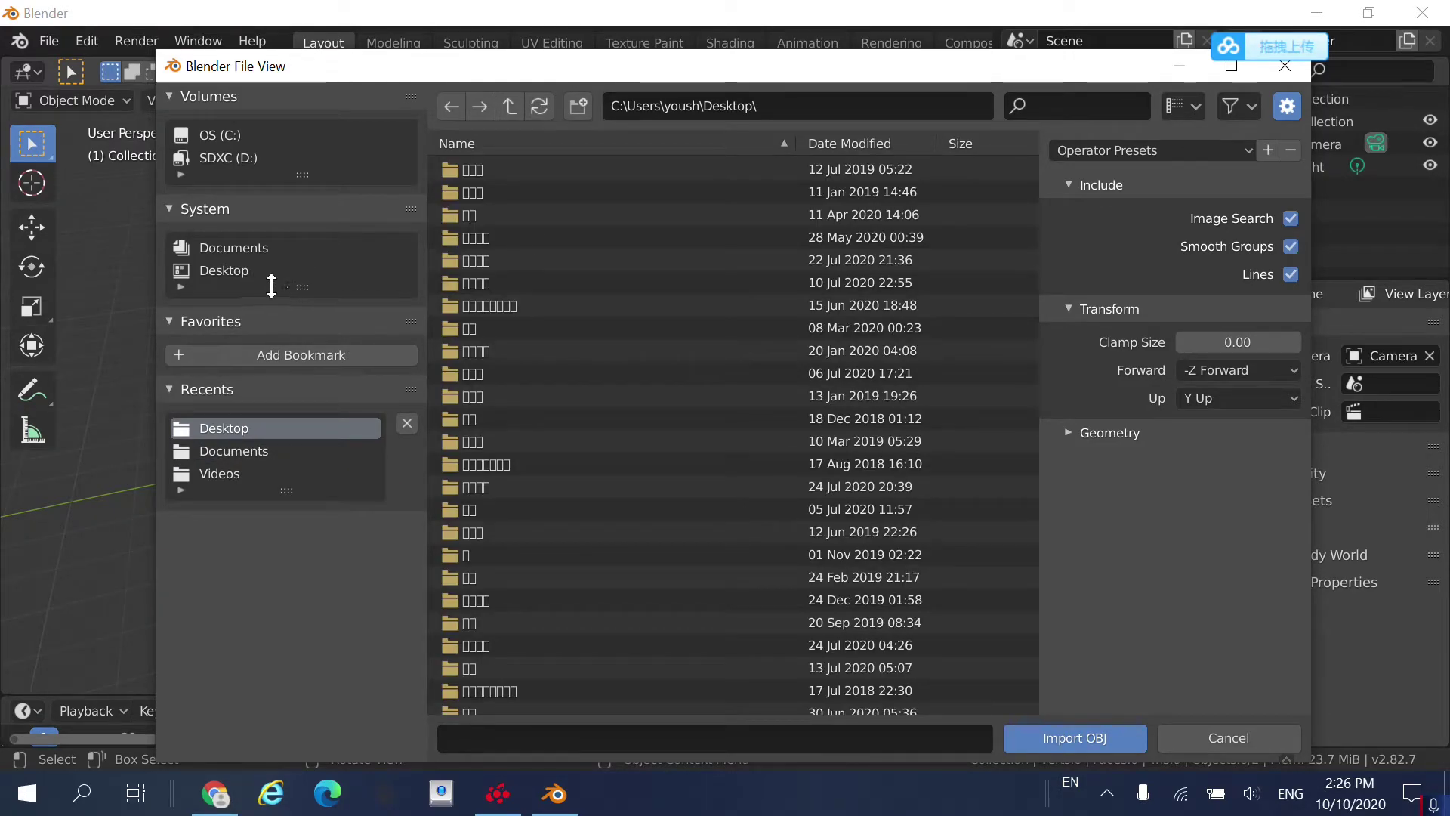
scroll(912, 242, "down", 10)
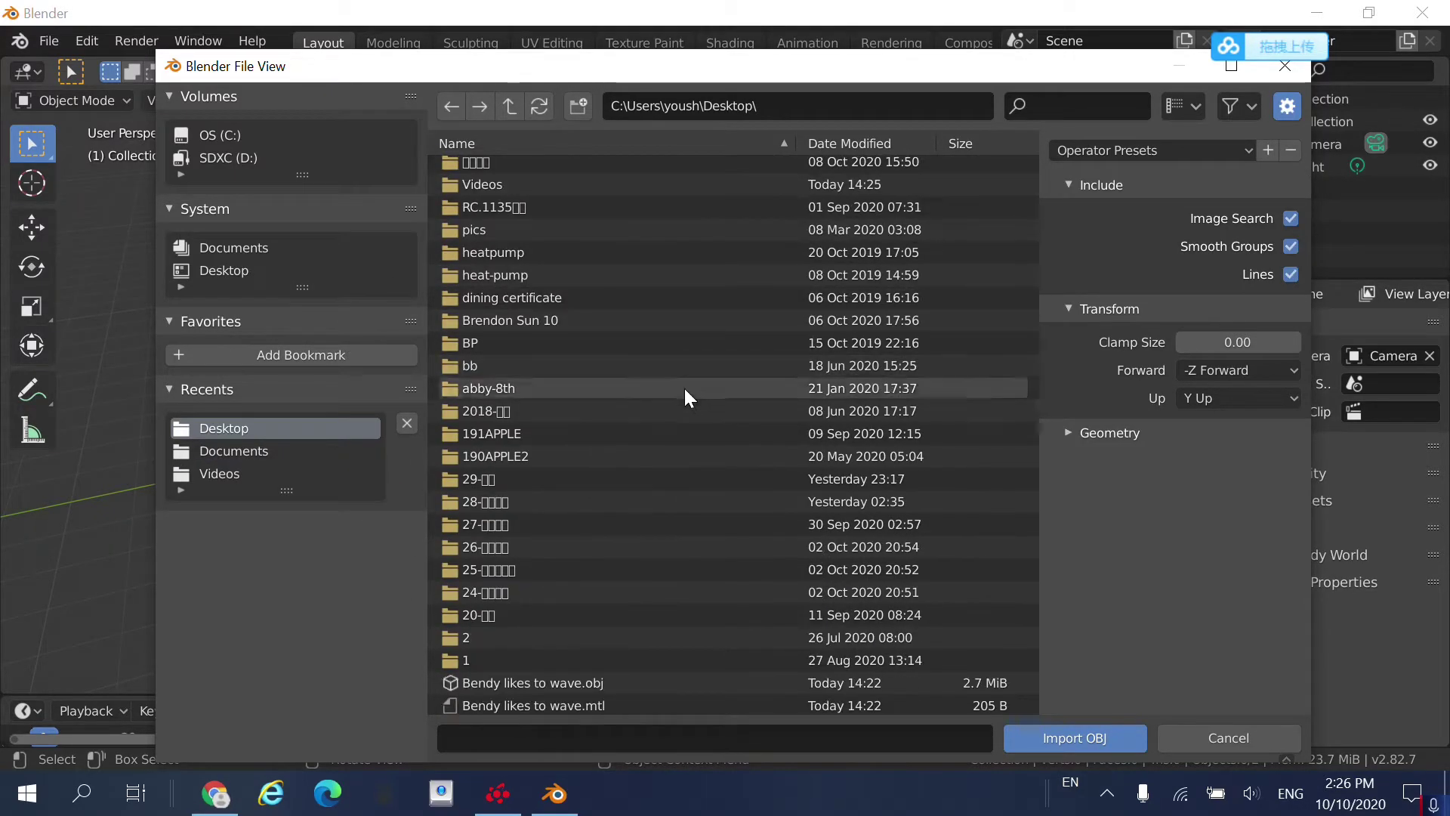
left_click(583, 682)
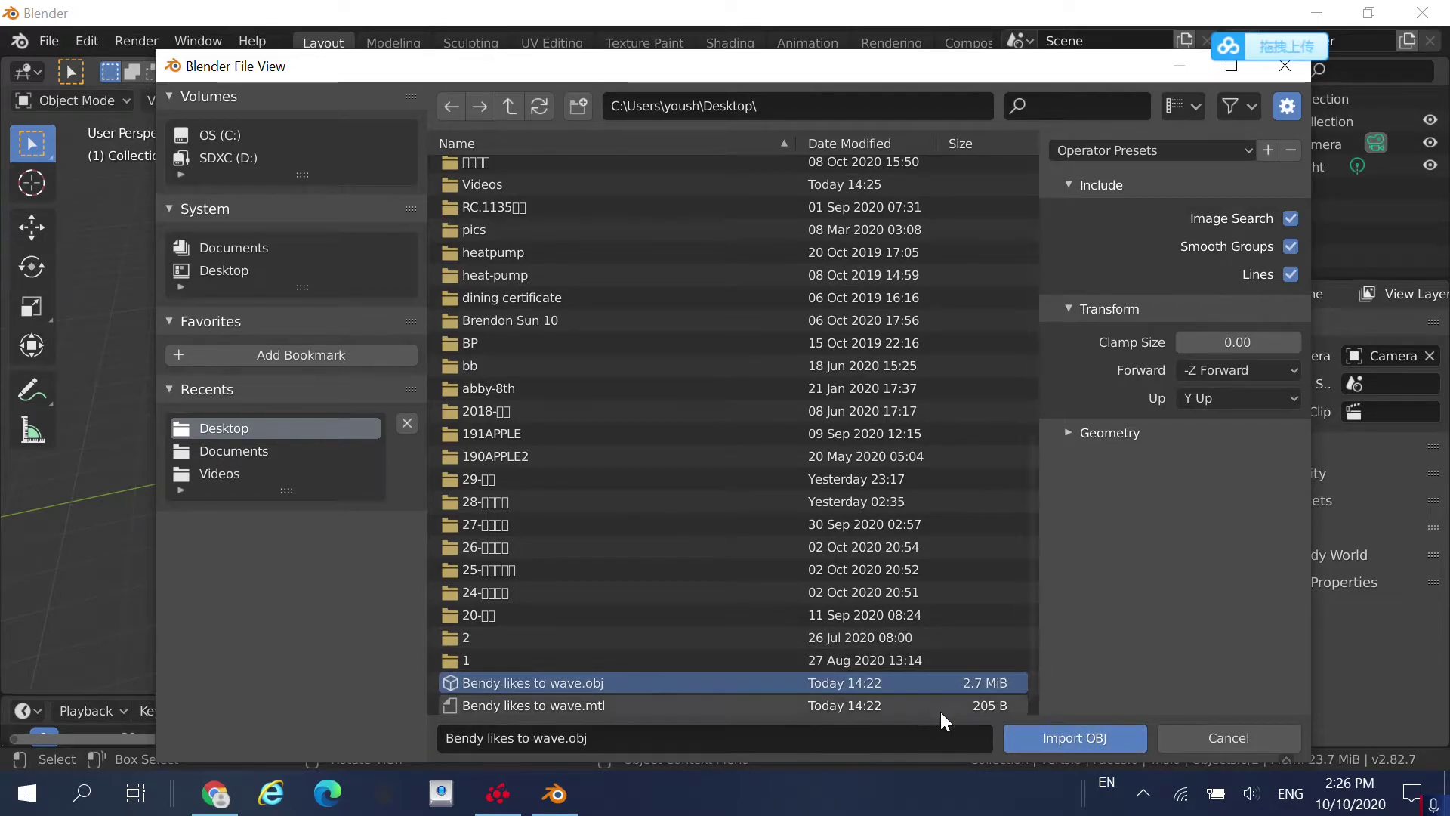
left_click(1082, 740)
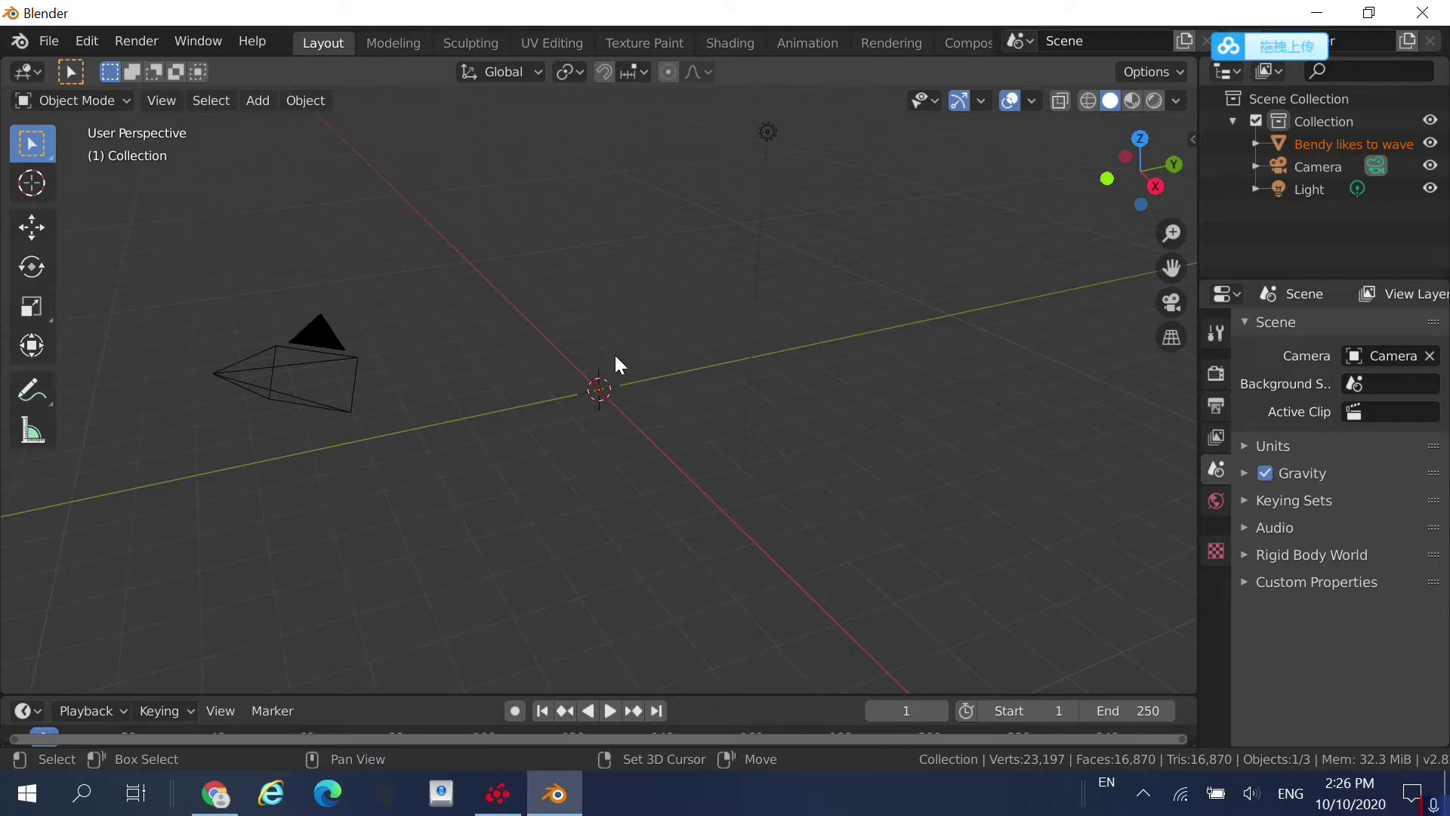
Fly the view in walk mode until the whole imported character is in sight.
key("shift+grave")
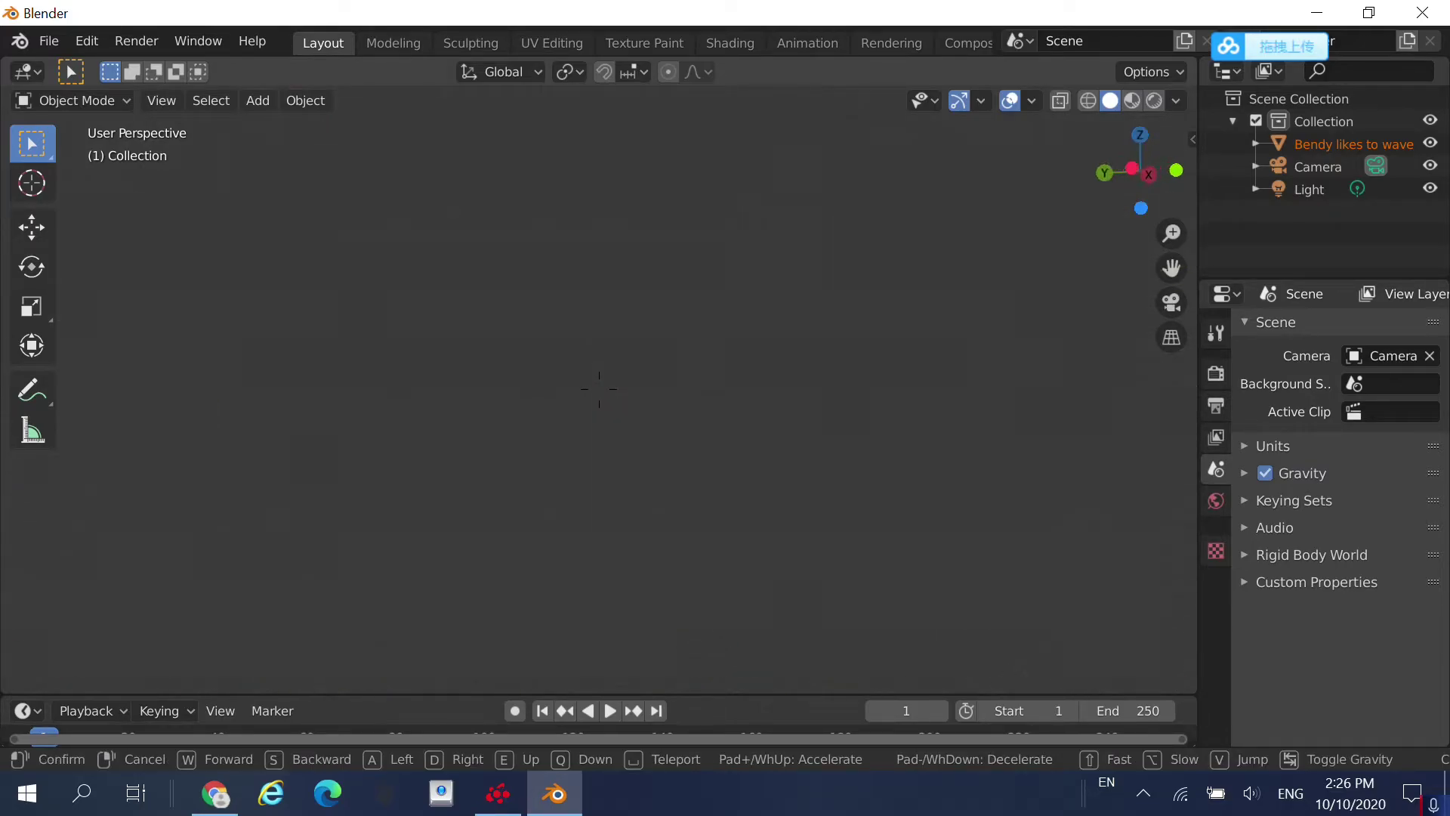
mouse_move(599, 389)
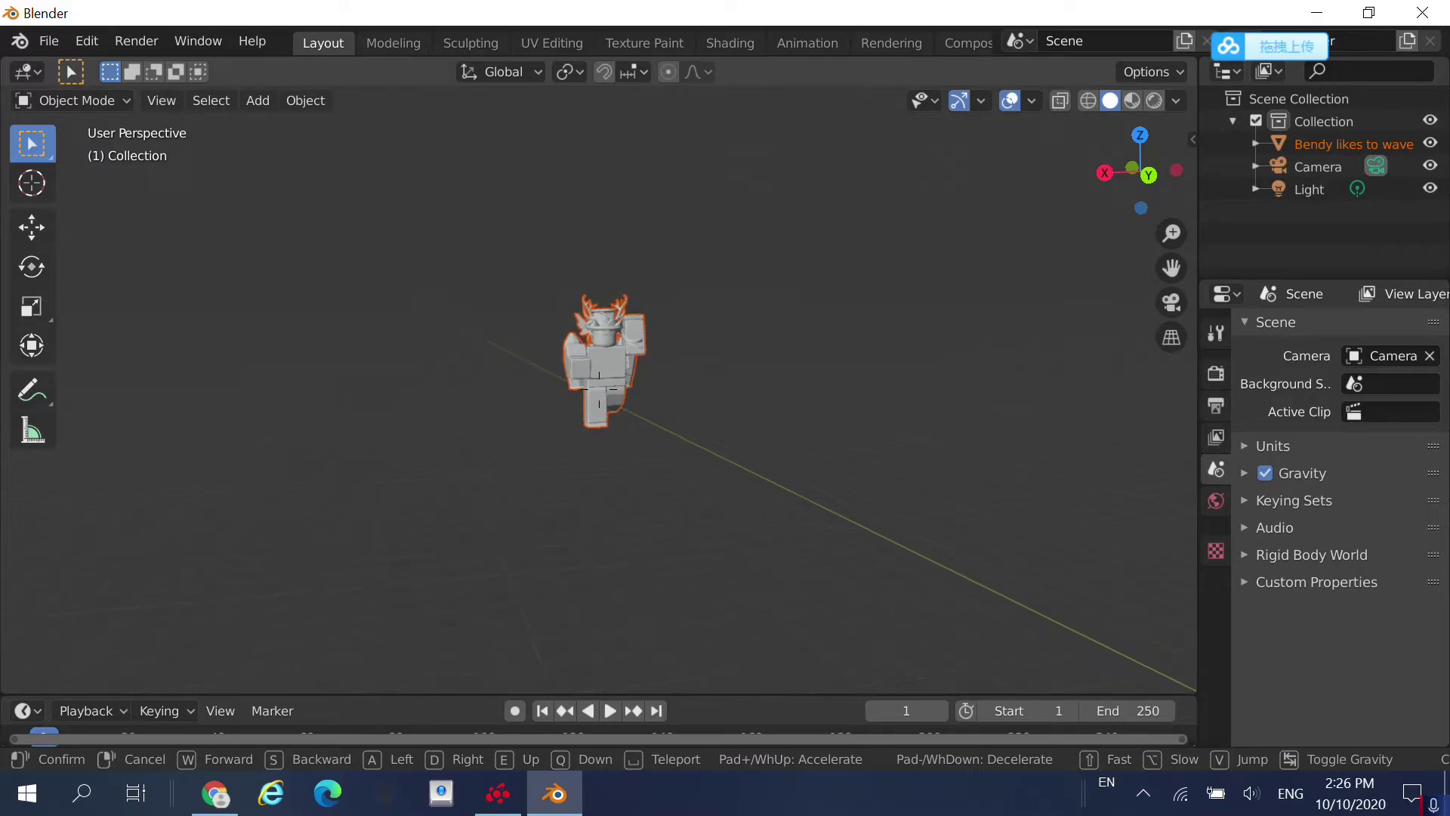
key("w")
key("w")
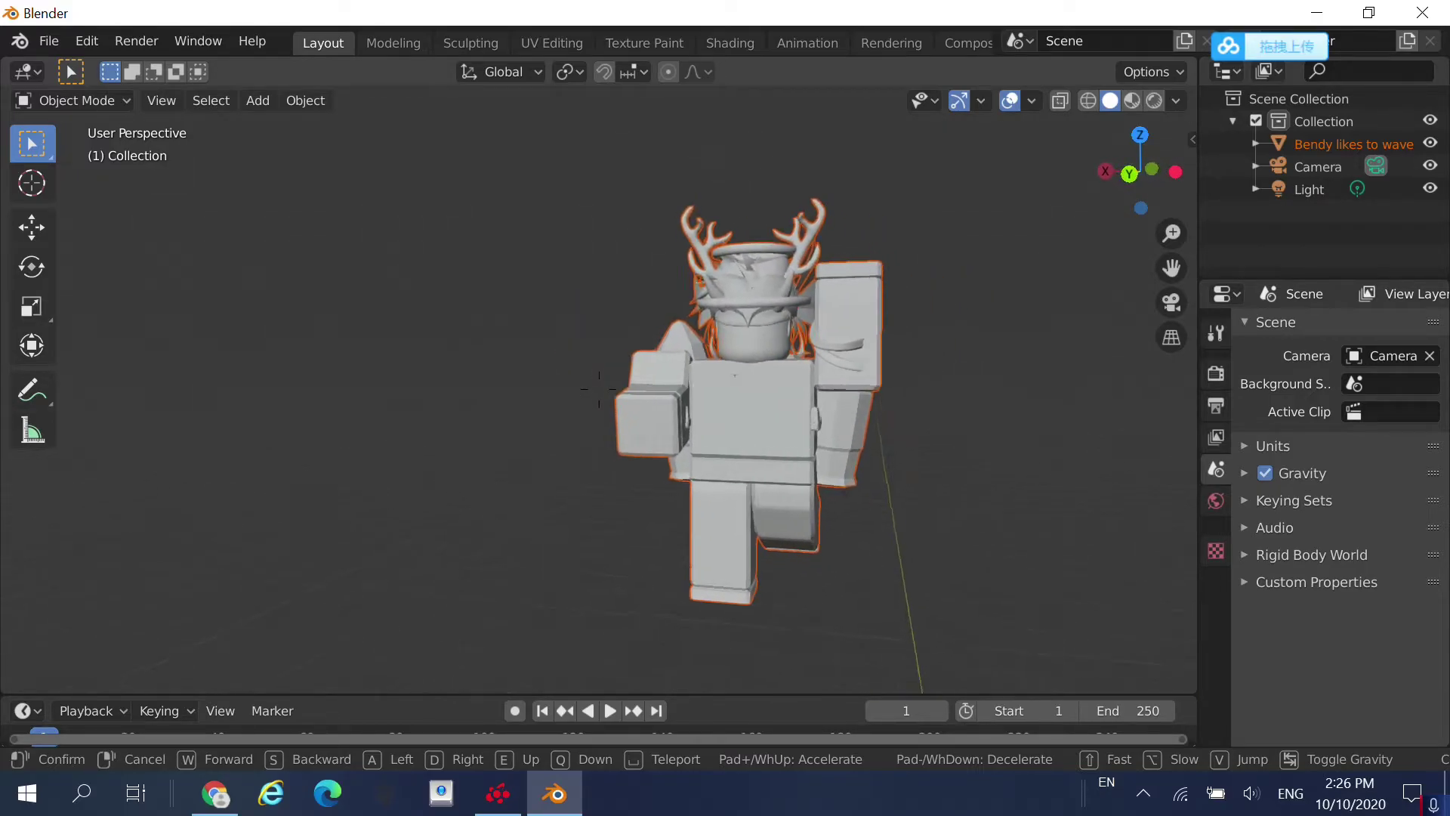
key("s")
key("w")
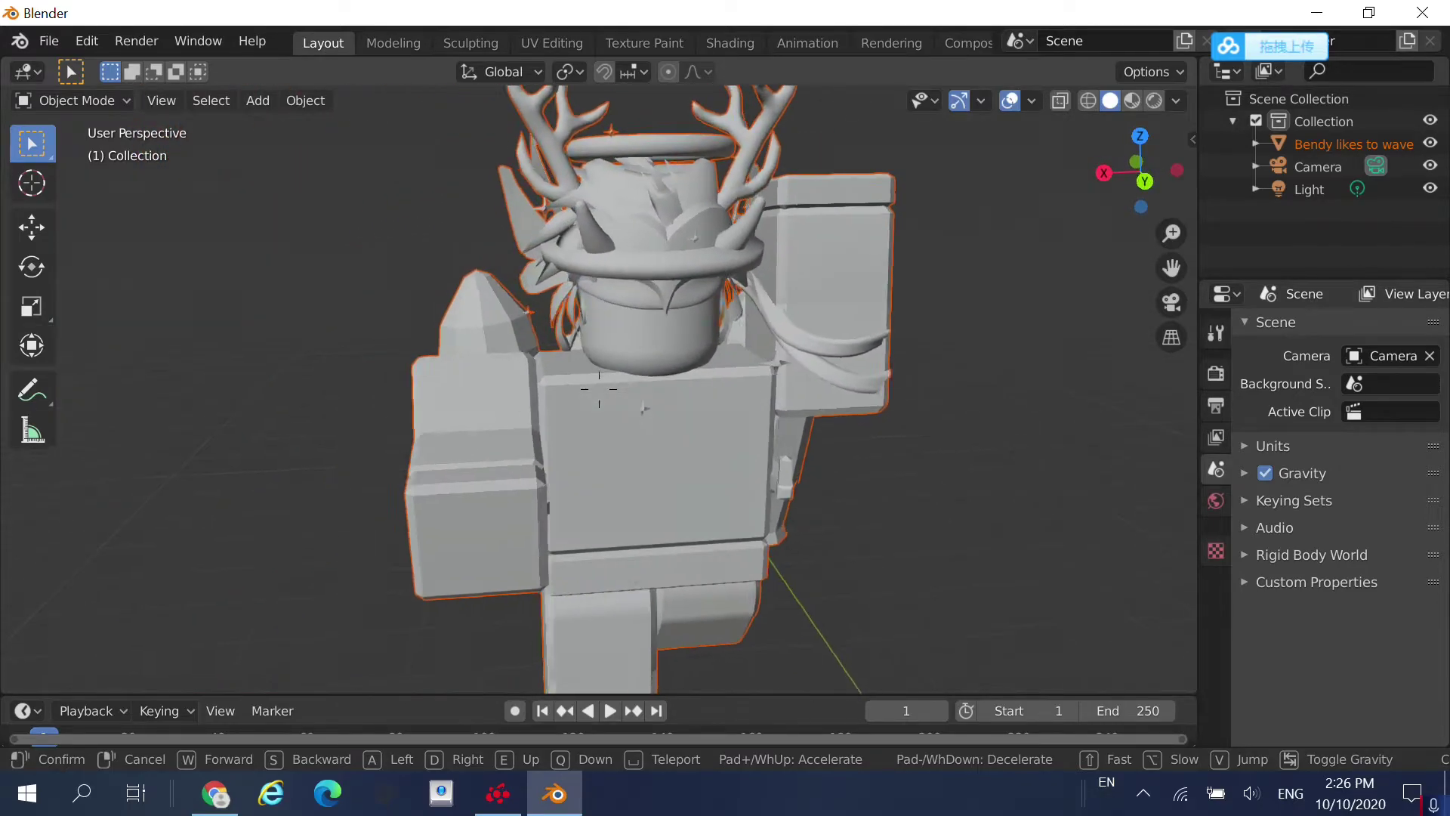
key("s")
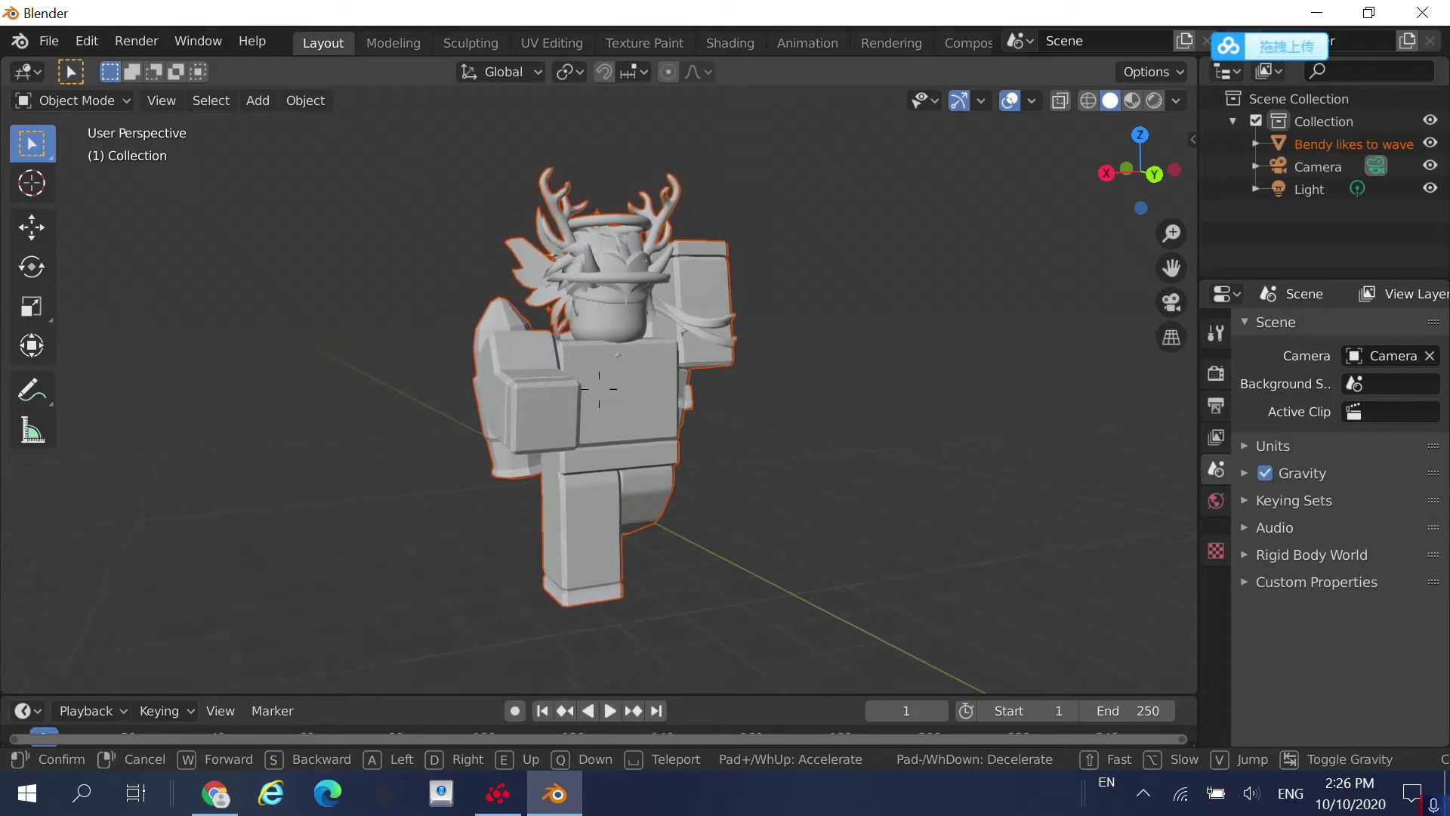
key("Return")
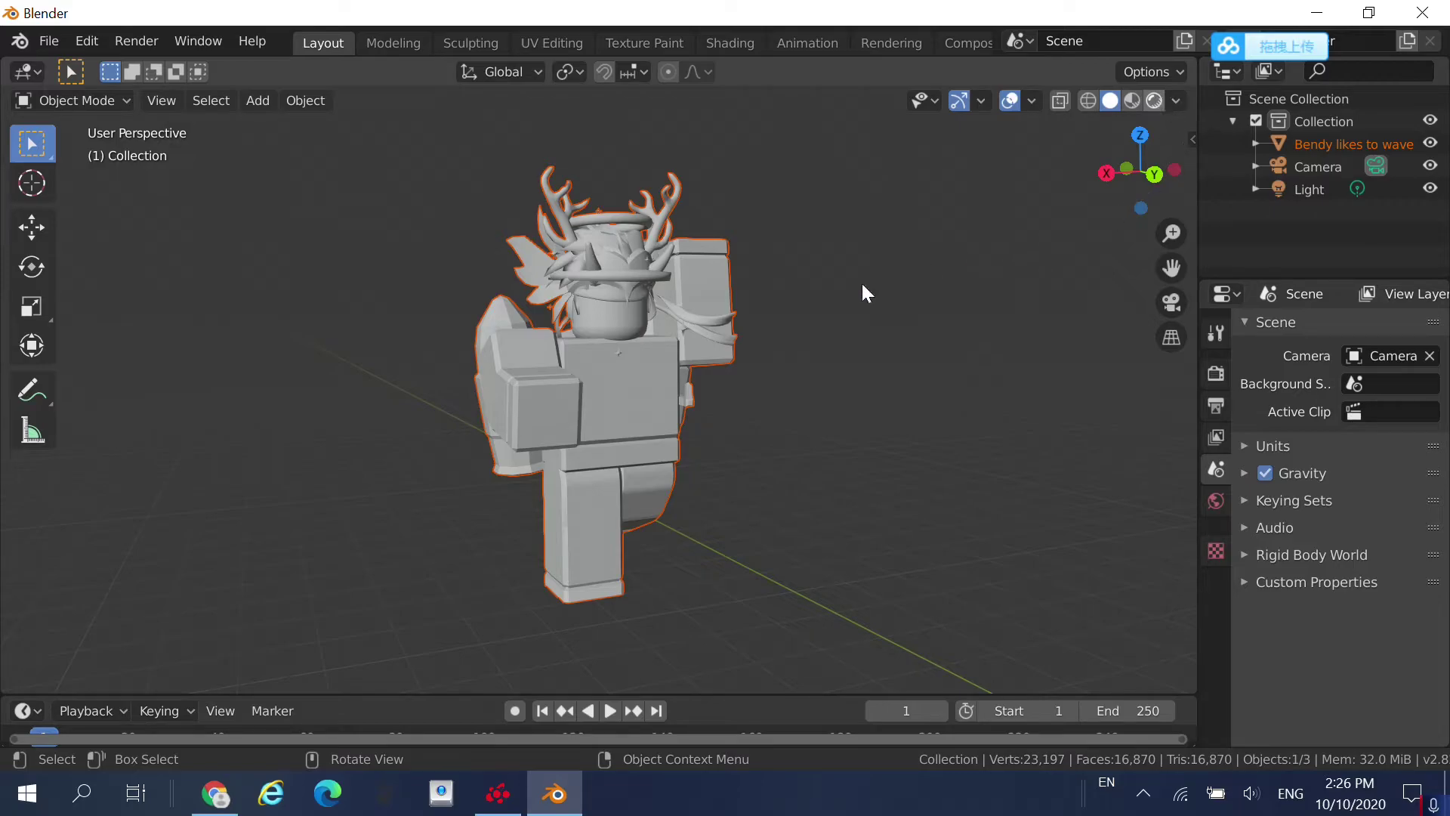
Switch the viewport to Material Preview shading to show the character's textures.
key("z")
left_click(537, 364)
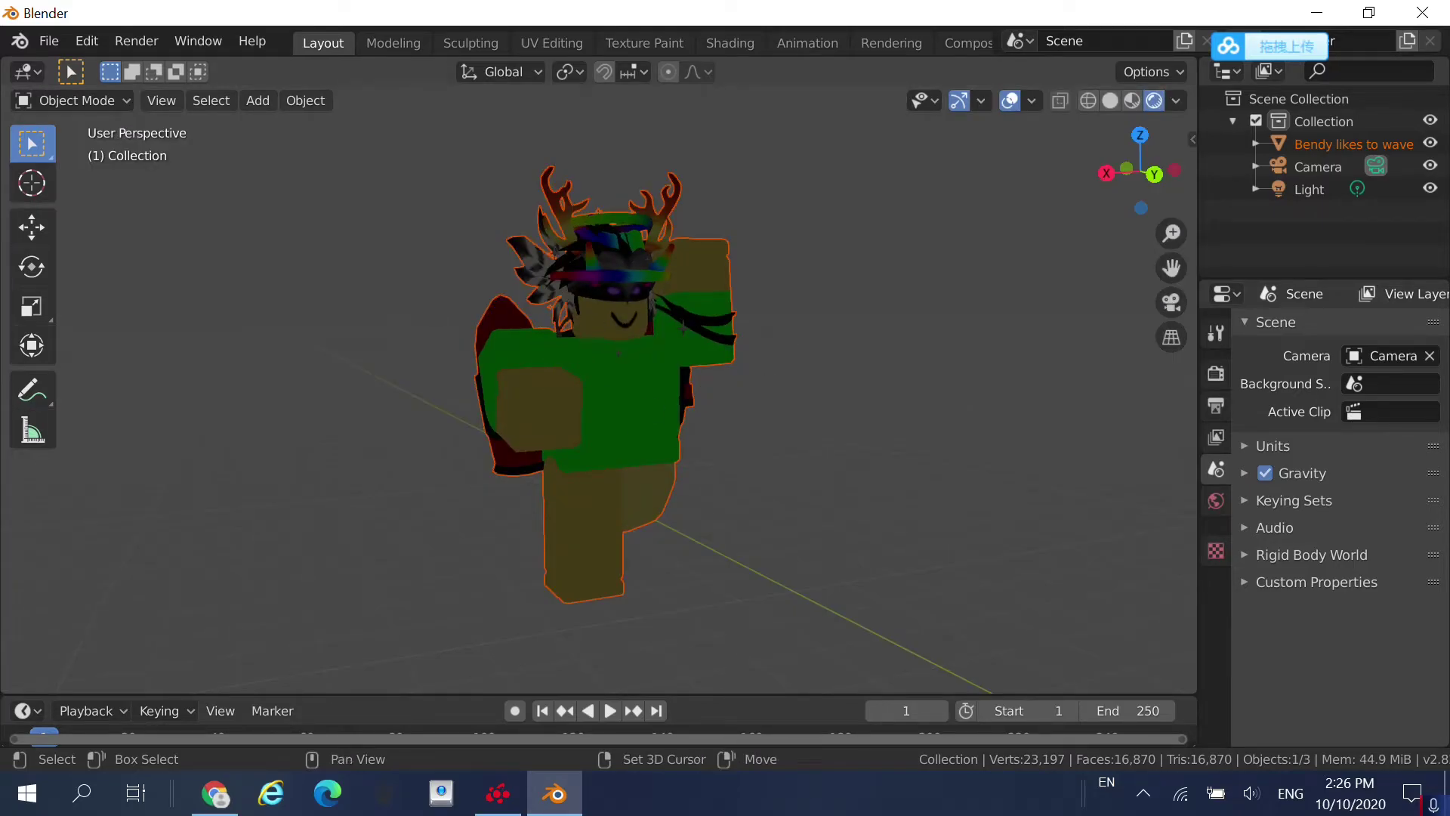
key("shift+grave")
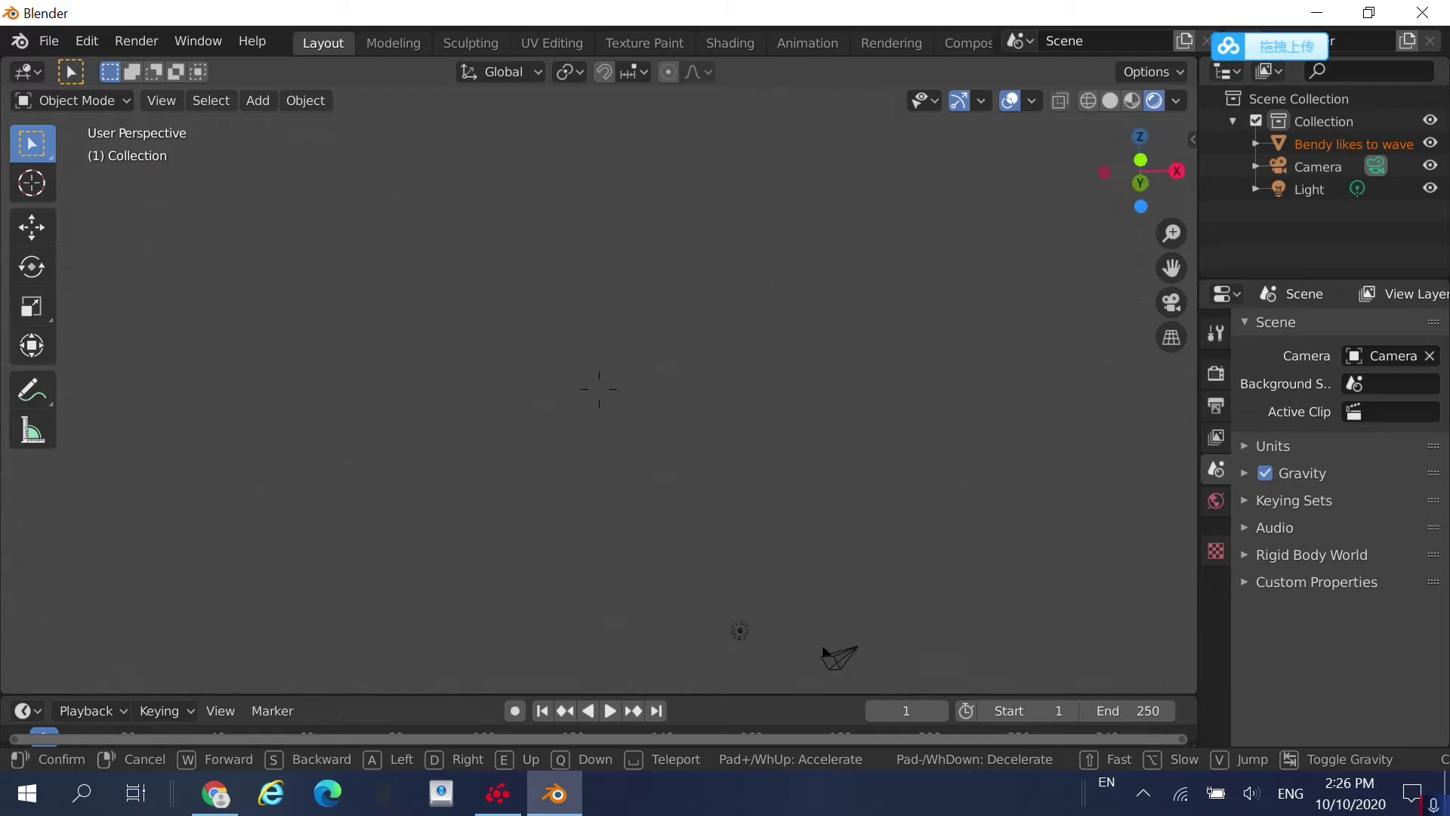
left_click(599, 388)
Select the Light, switch to the Move tool, and fly the view toward it.
left_click(1311, 188)
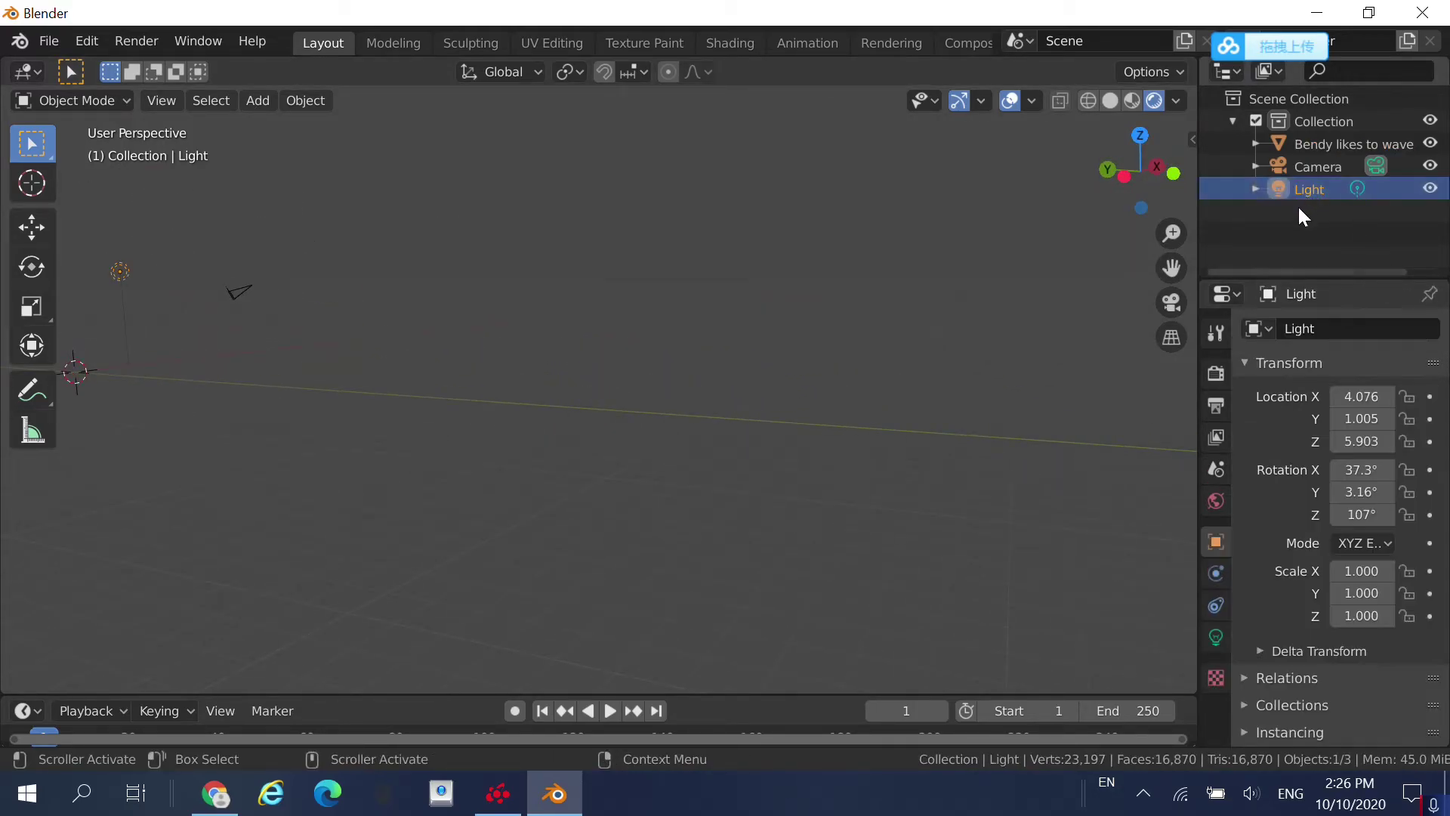
key("shift+grave")
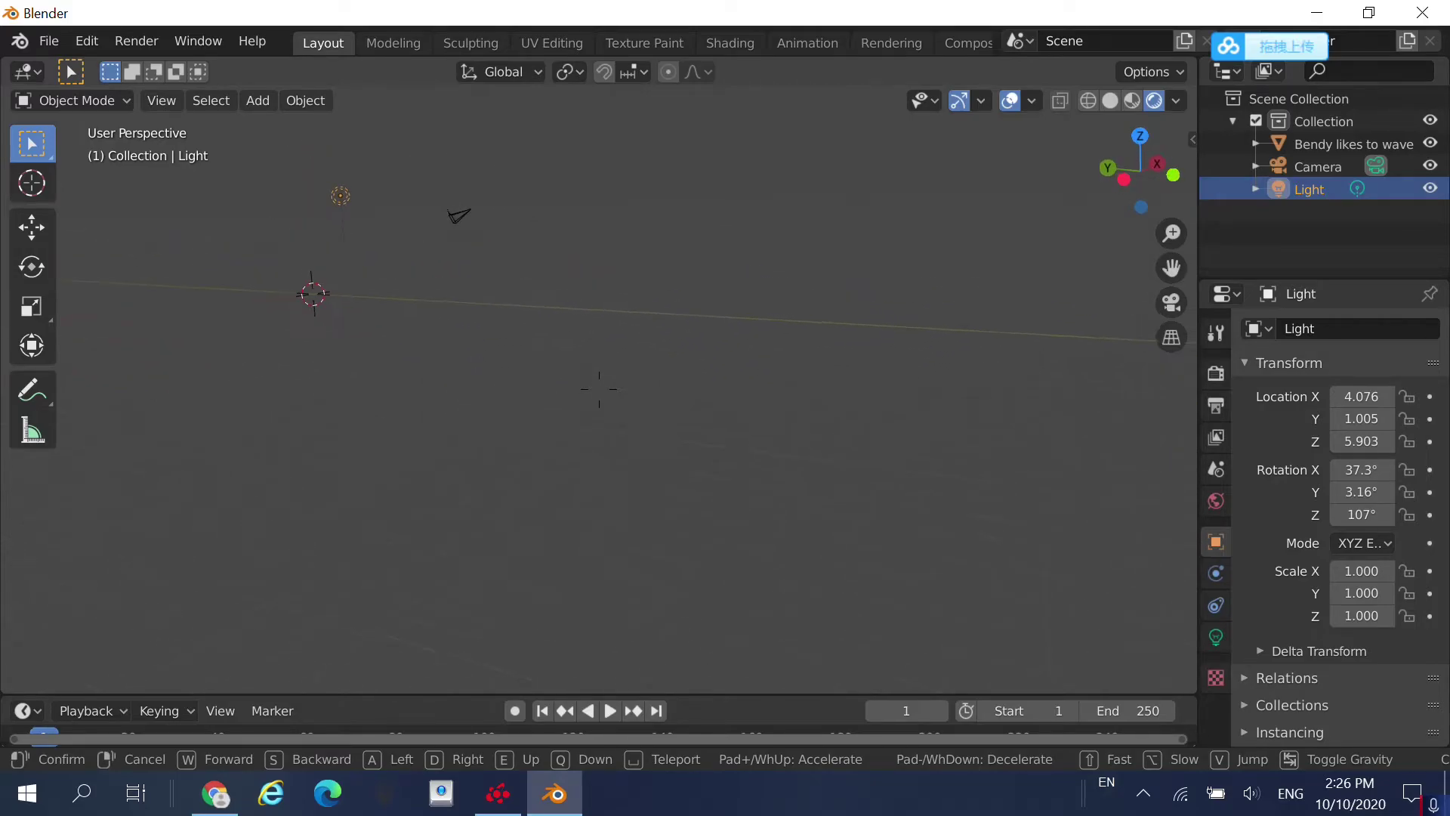
left_click(598, 388)
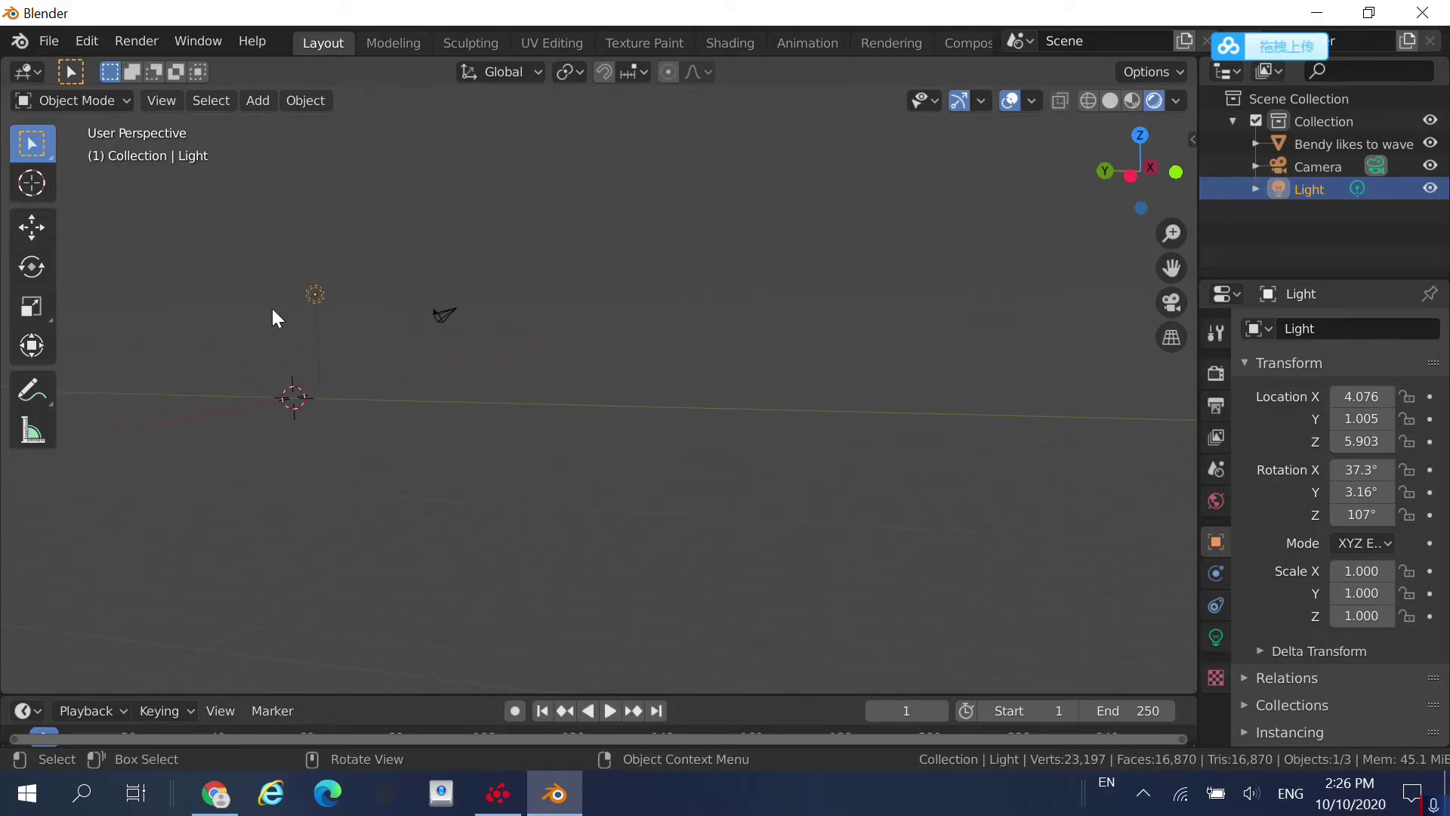
left_click(38, 230)
key("shift+grave")
key("s")
key("w")
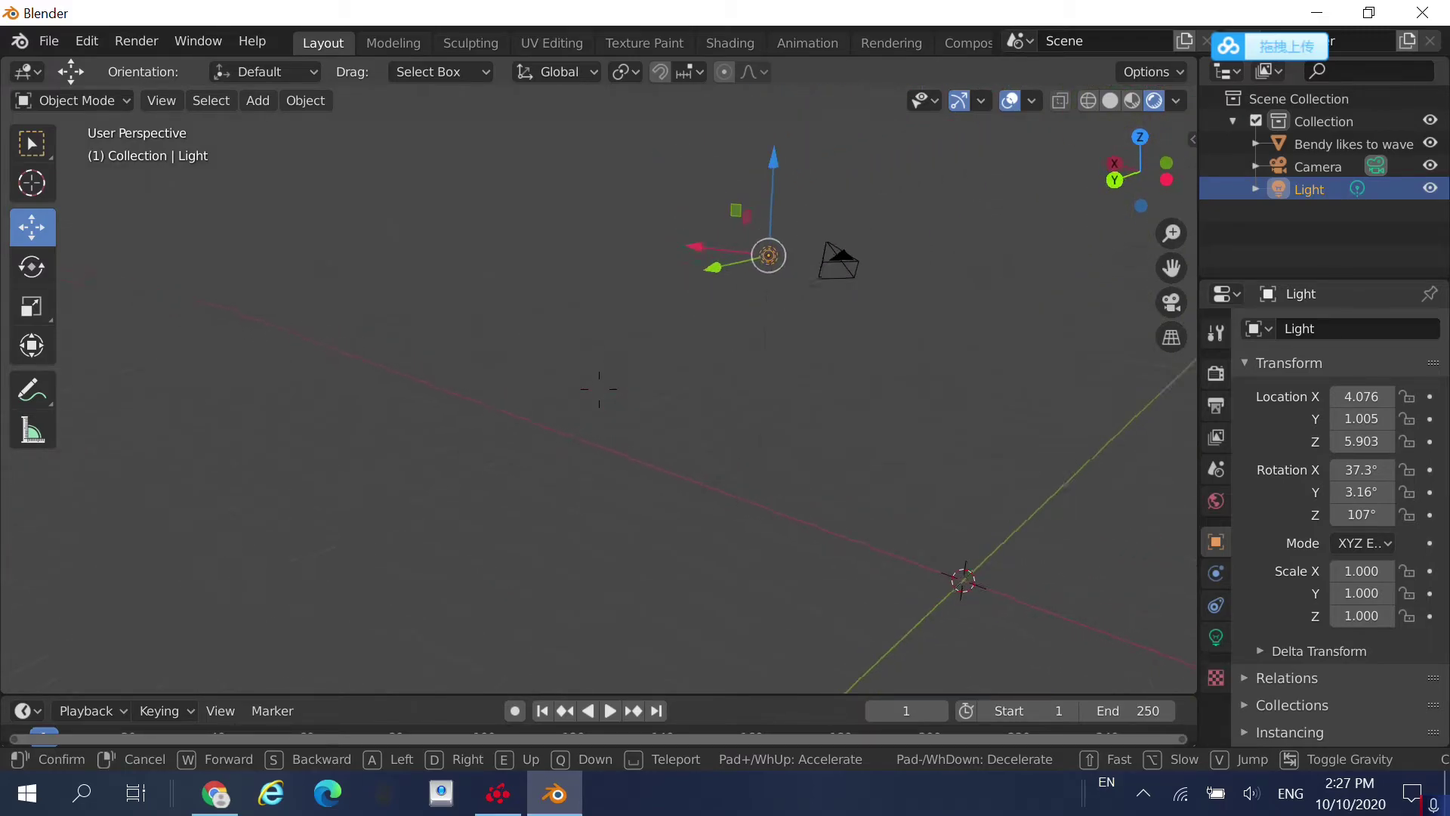
left_click(610, 384)
Drag the Light along the Y axis to sit beside the character.
left_click_drag(595, 256, 726, 266)
left_click_drag(1003, 280, 1003, 280)
key("shift+grave")
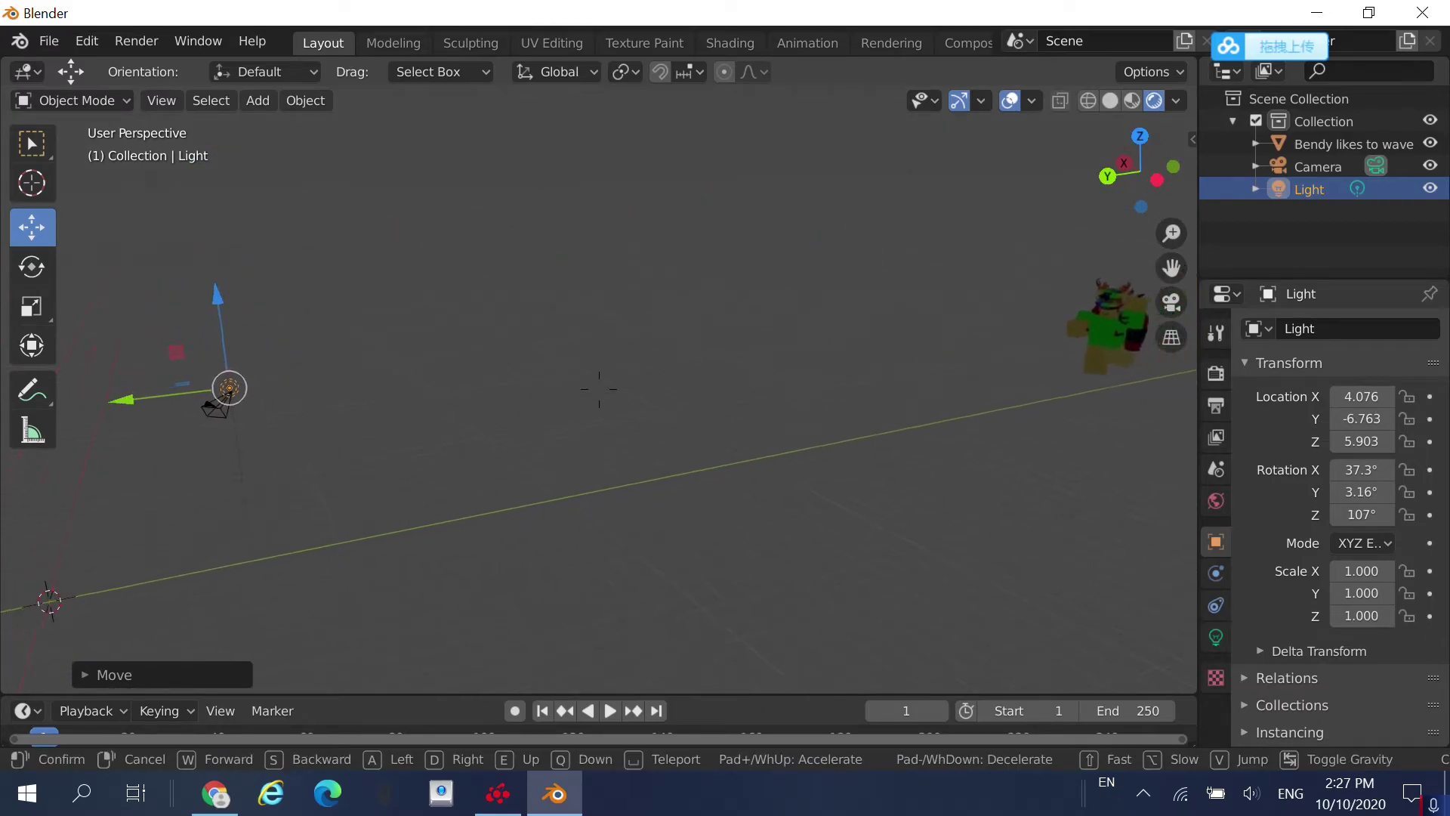
left_click(599, 389)
left_click_drag(161, 405, 1005, 340)
key("shift+grave")
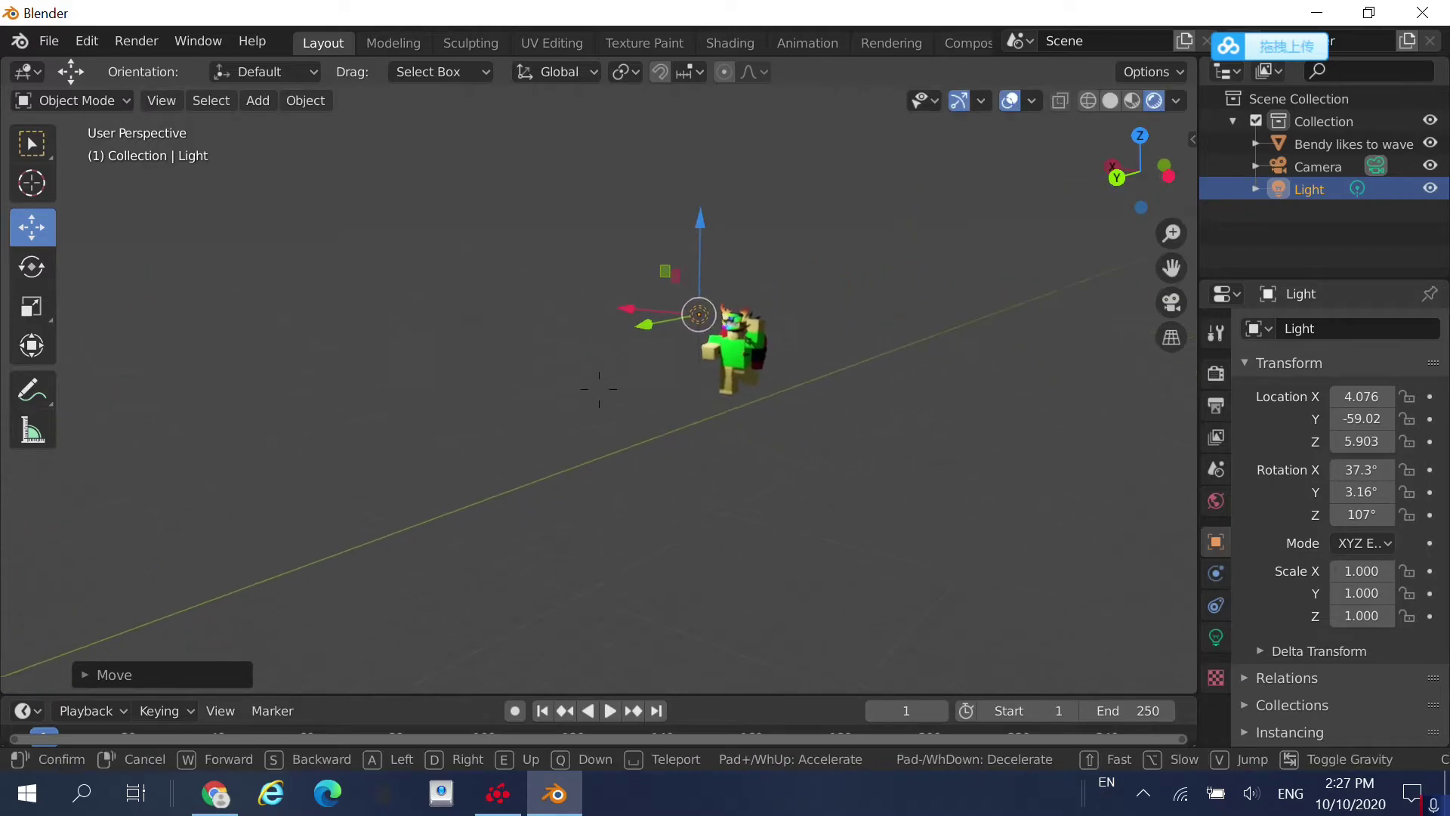
key("w")
key("w")
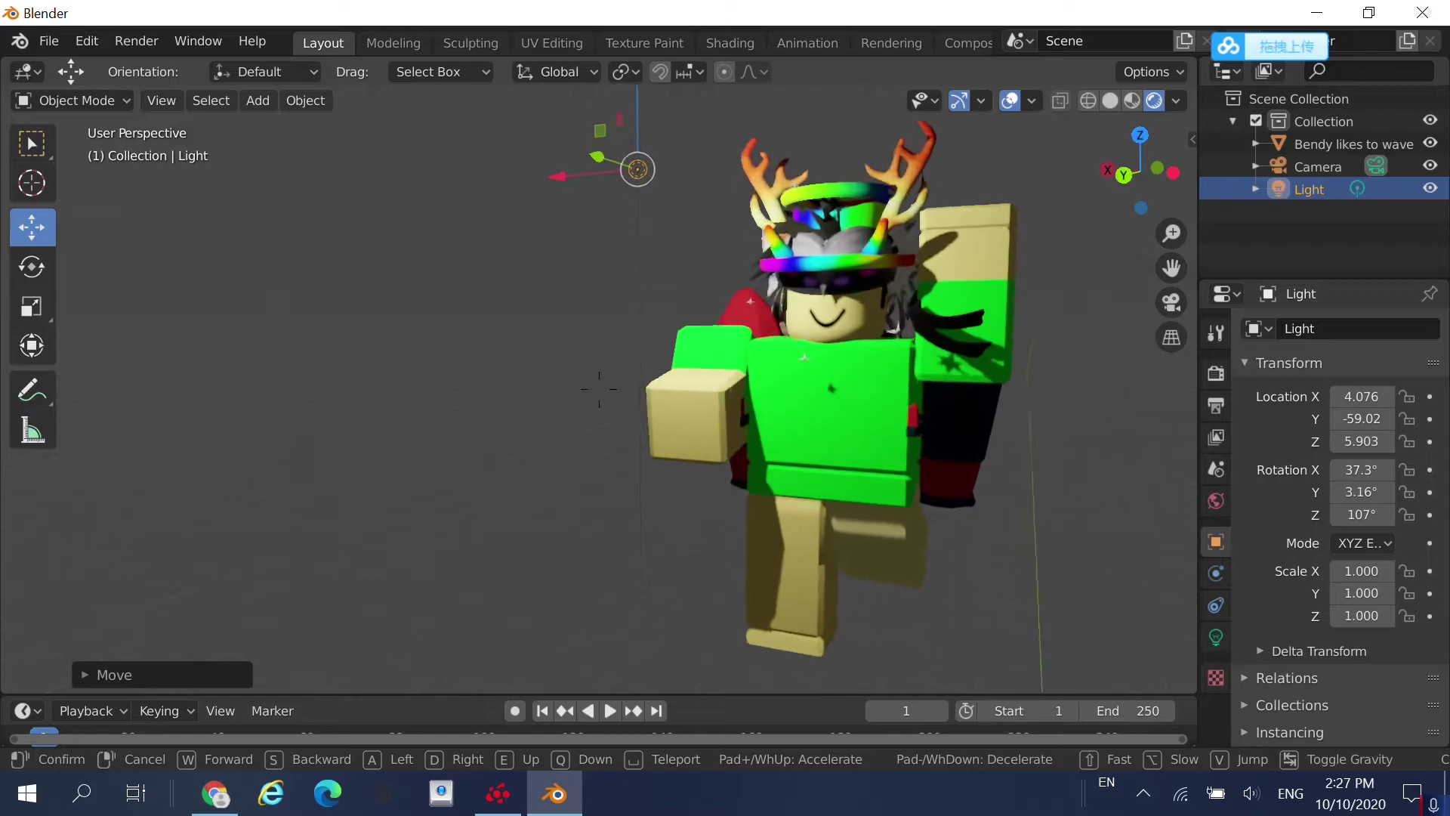
left_click(533, 259)
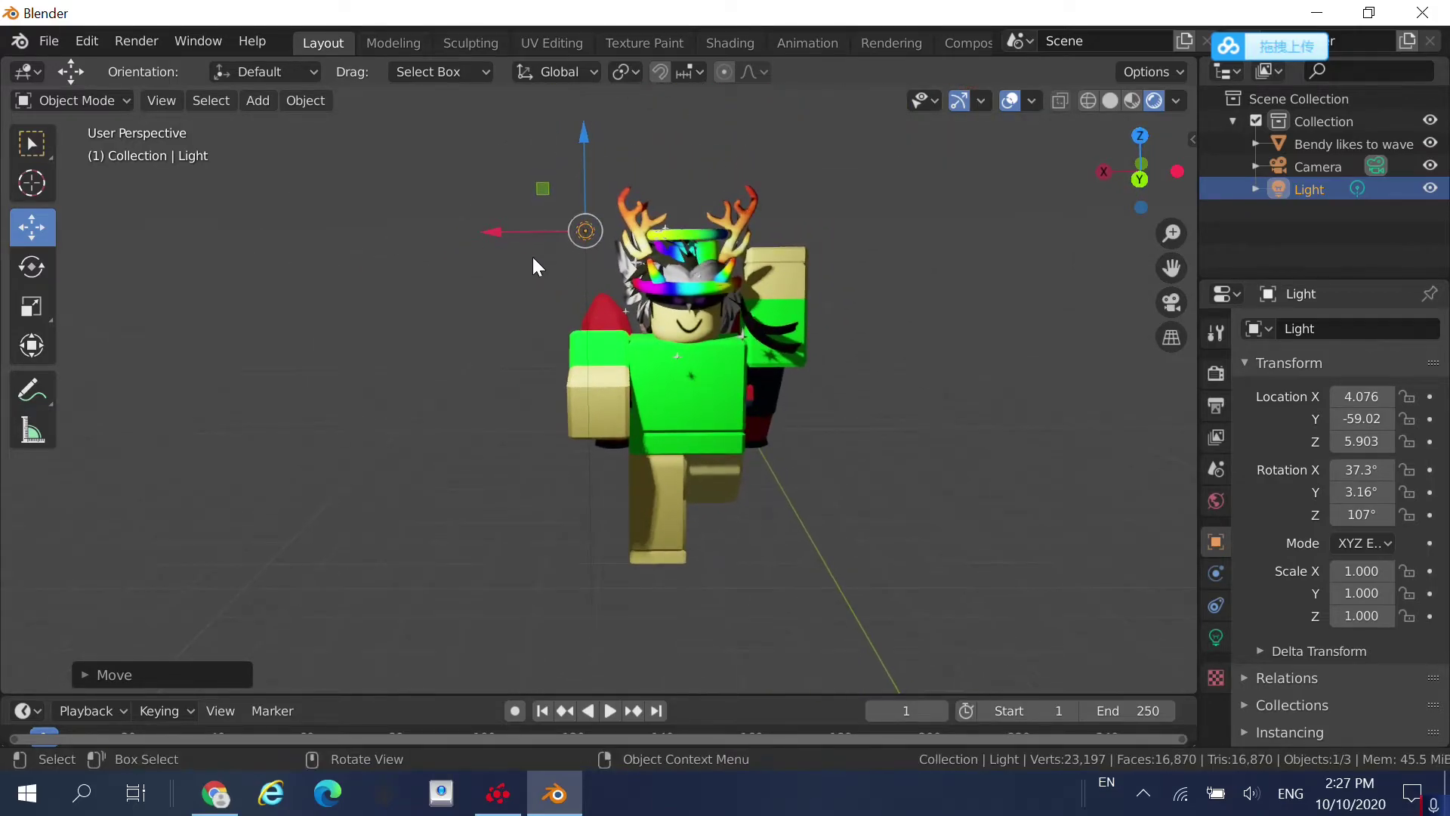
Shift the Light along X toward the character's head and nudge it along Y.
left_click_drag(517, 232, 710, 237)
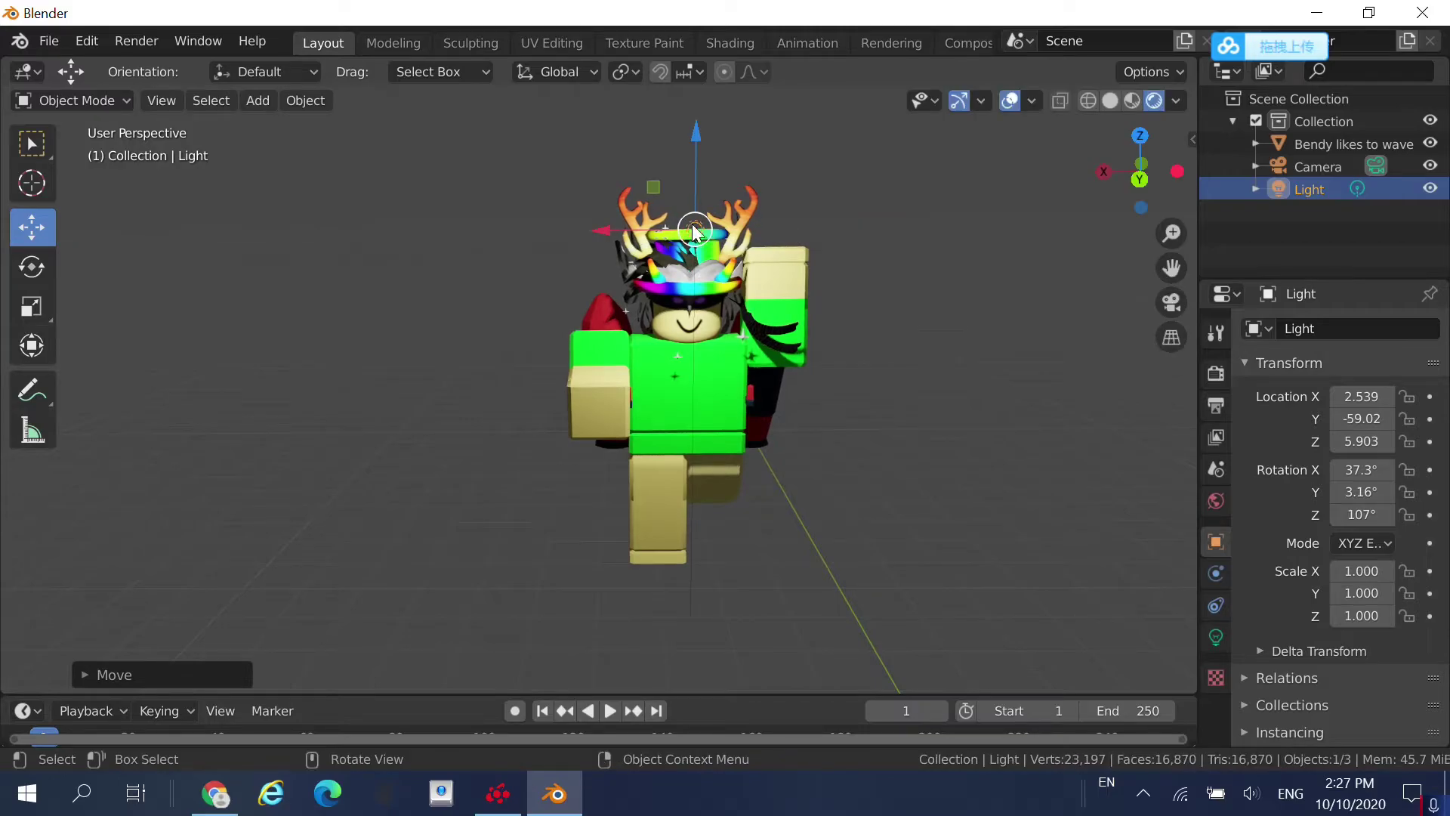
key("shift+grave")
left_click(666, 345)
left_click_drag(672, 351, 830, 397)
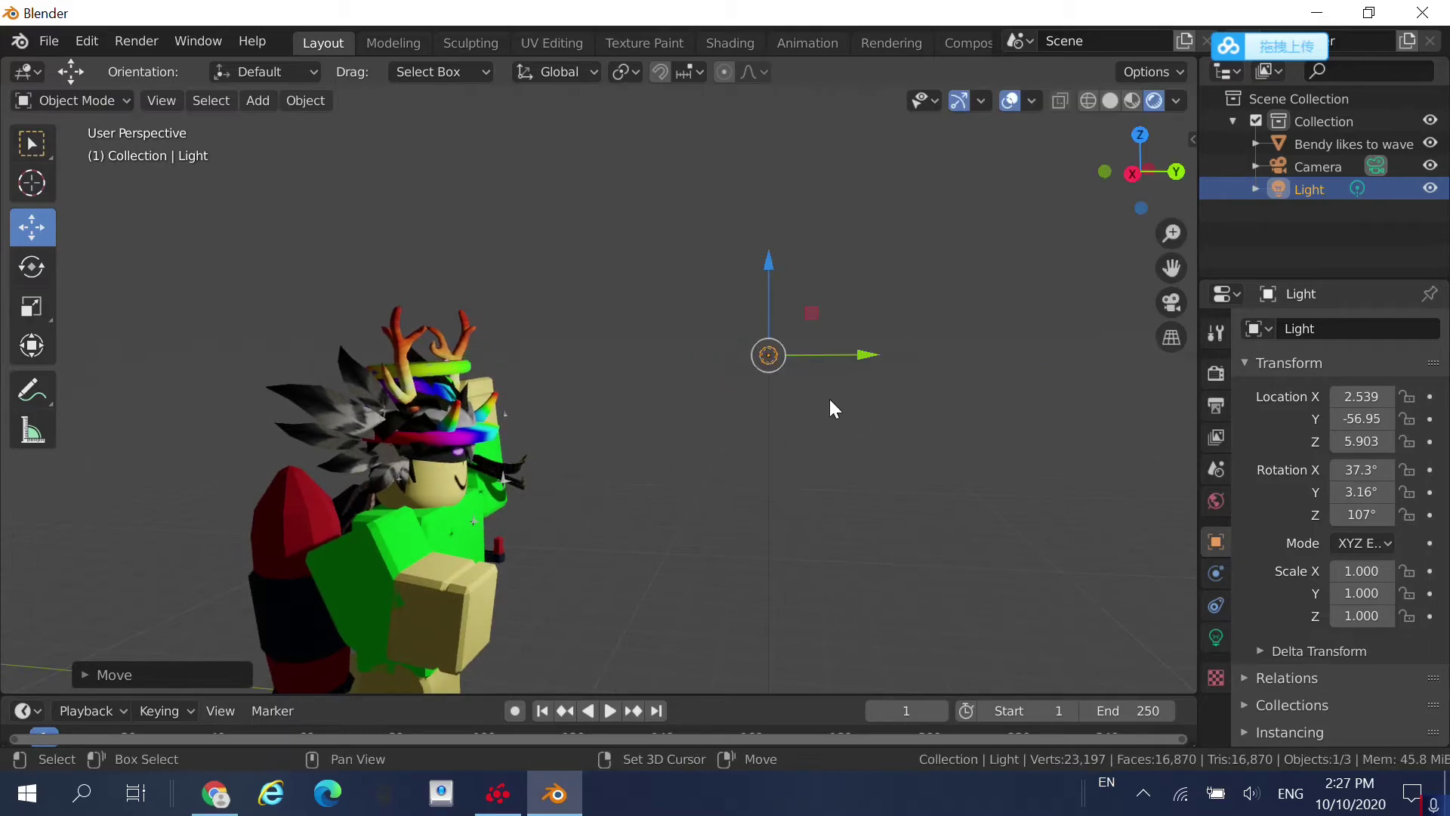
key("shift+grave")
key("w")
key("s")
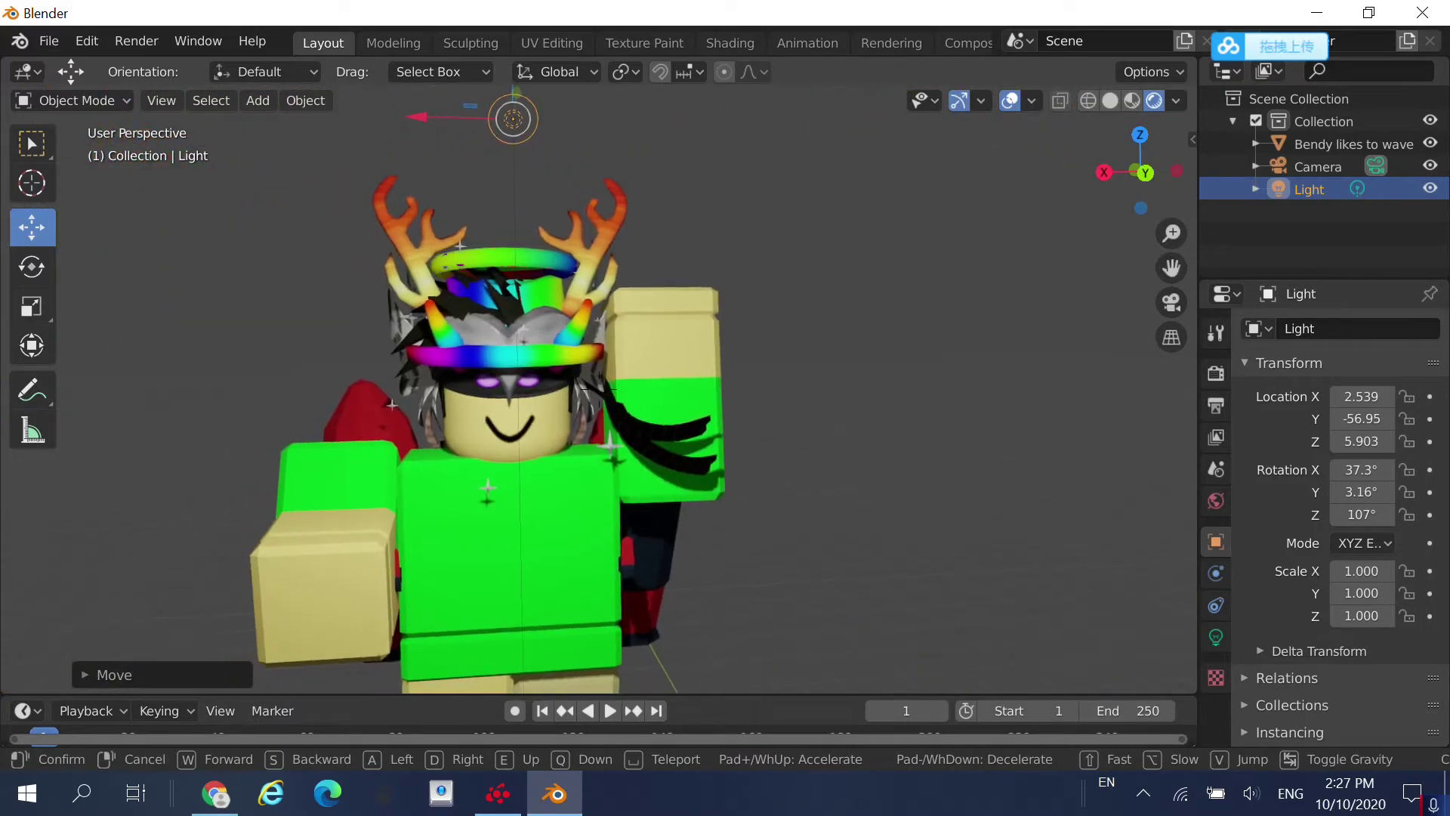
left_click(570, 222)
Lower the Light vertically to Z 5.258 and inspect it up close.
key("g")
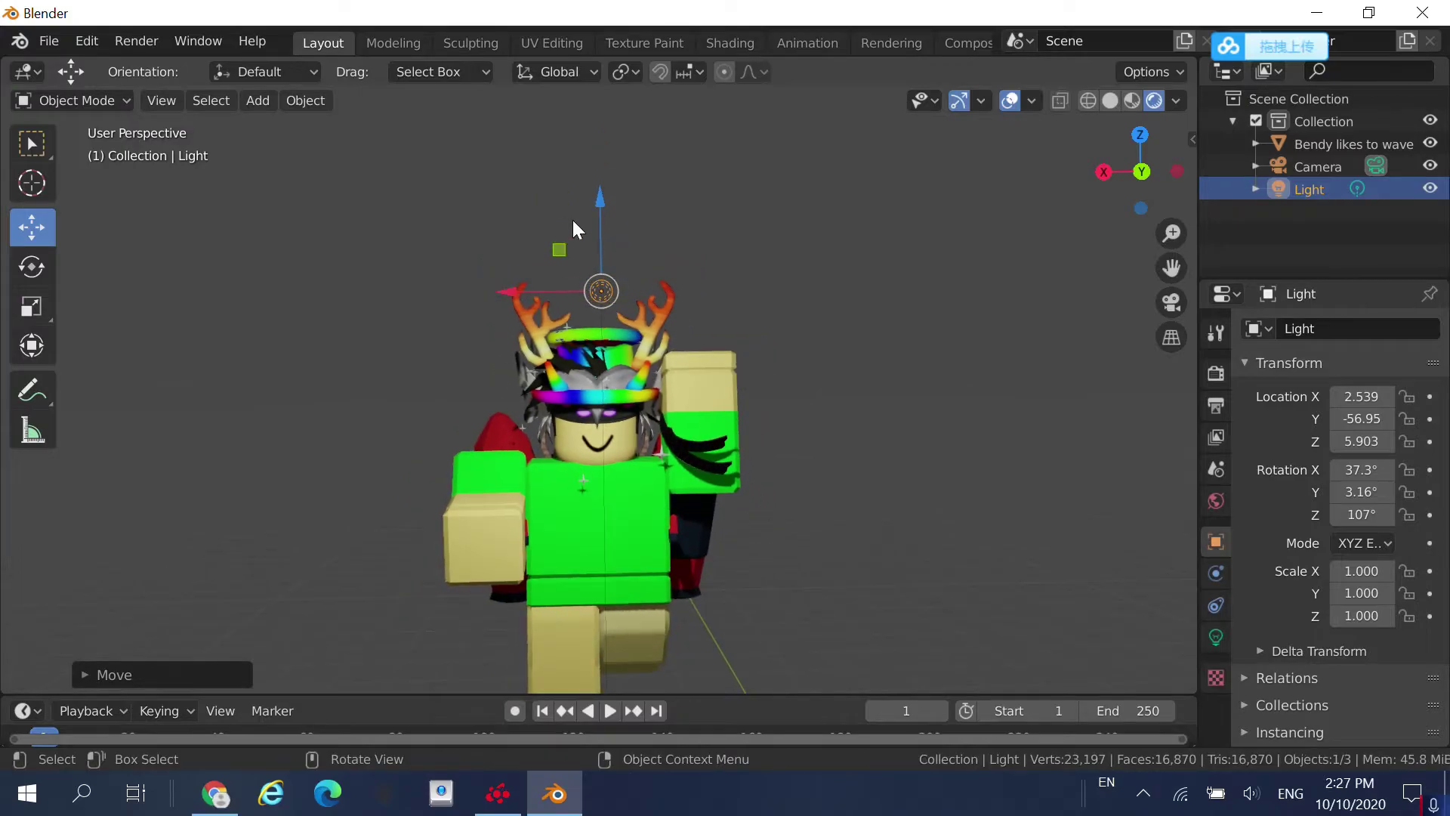
left_click_drag(598, 220, 631, 295)
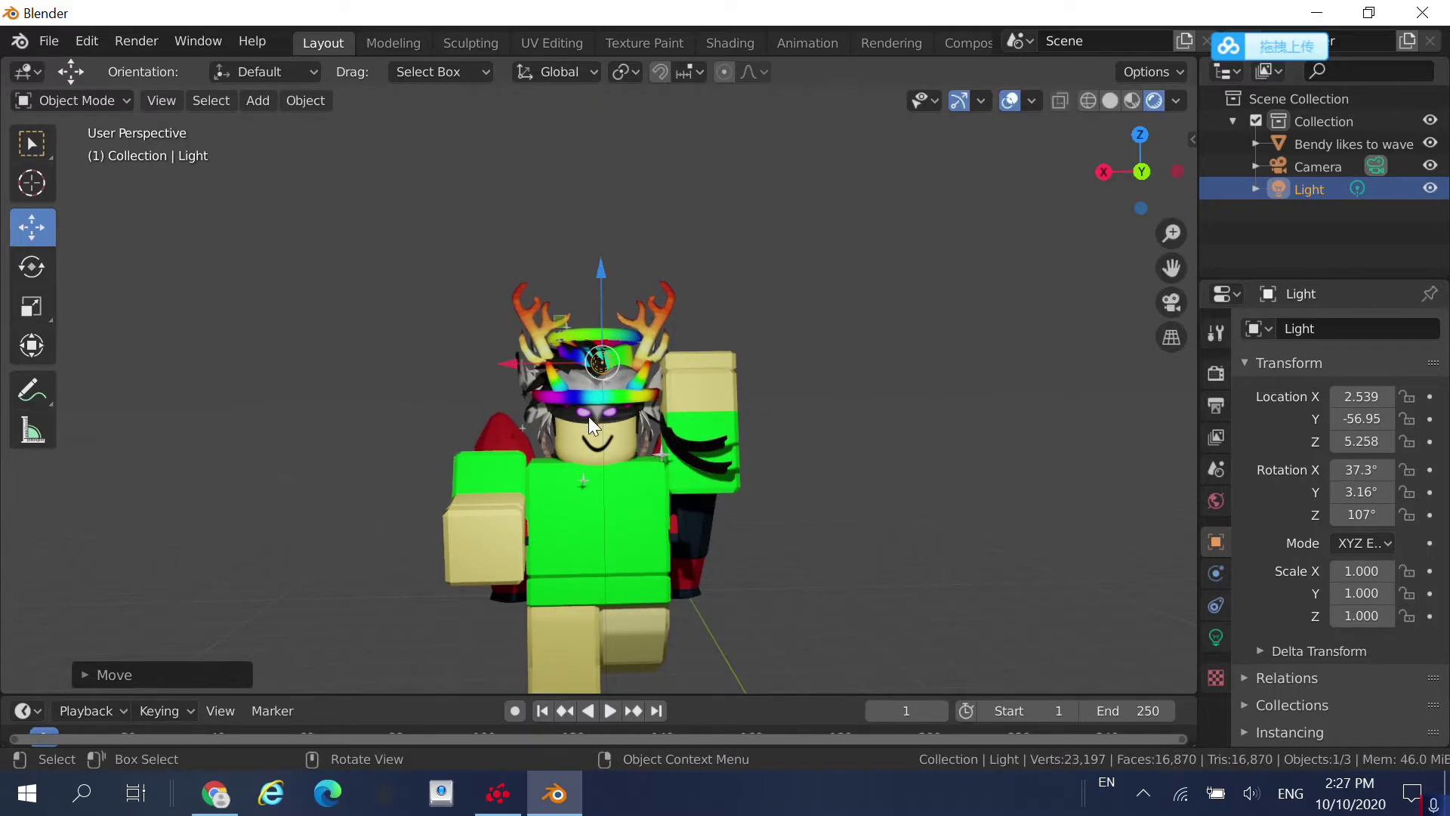
key("shift+grave")
key("w")
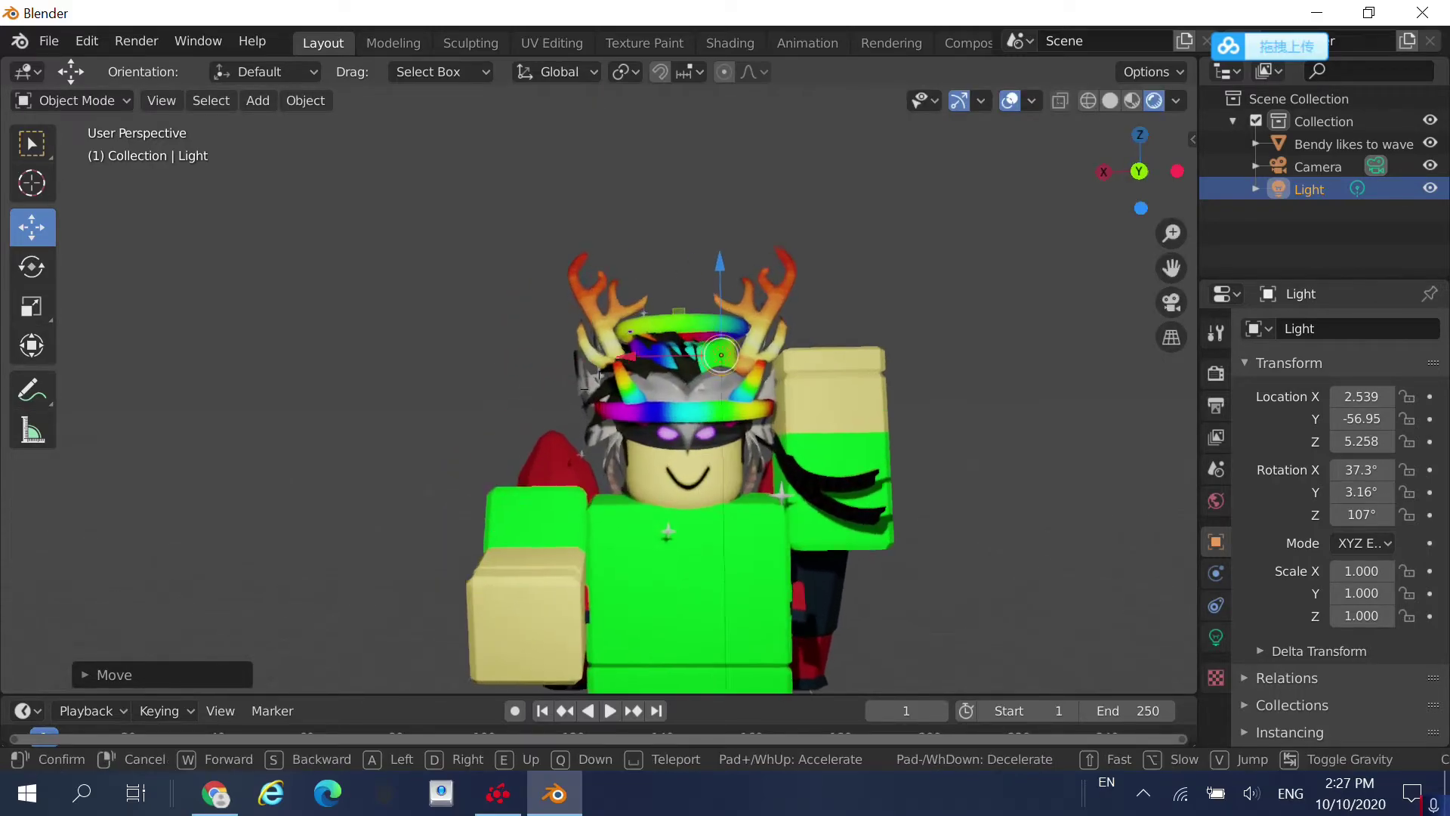
key("w")
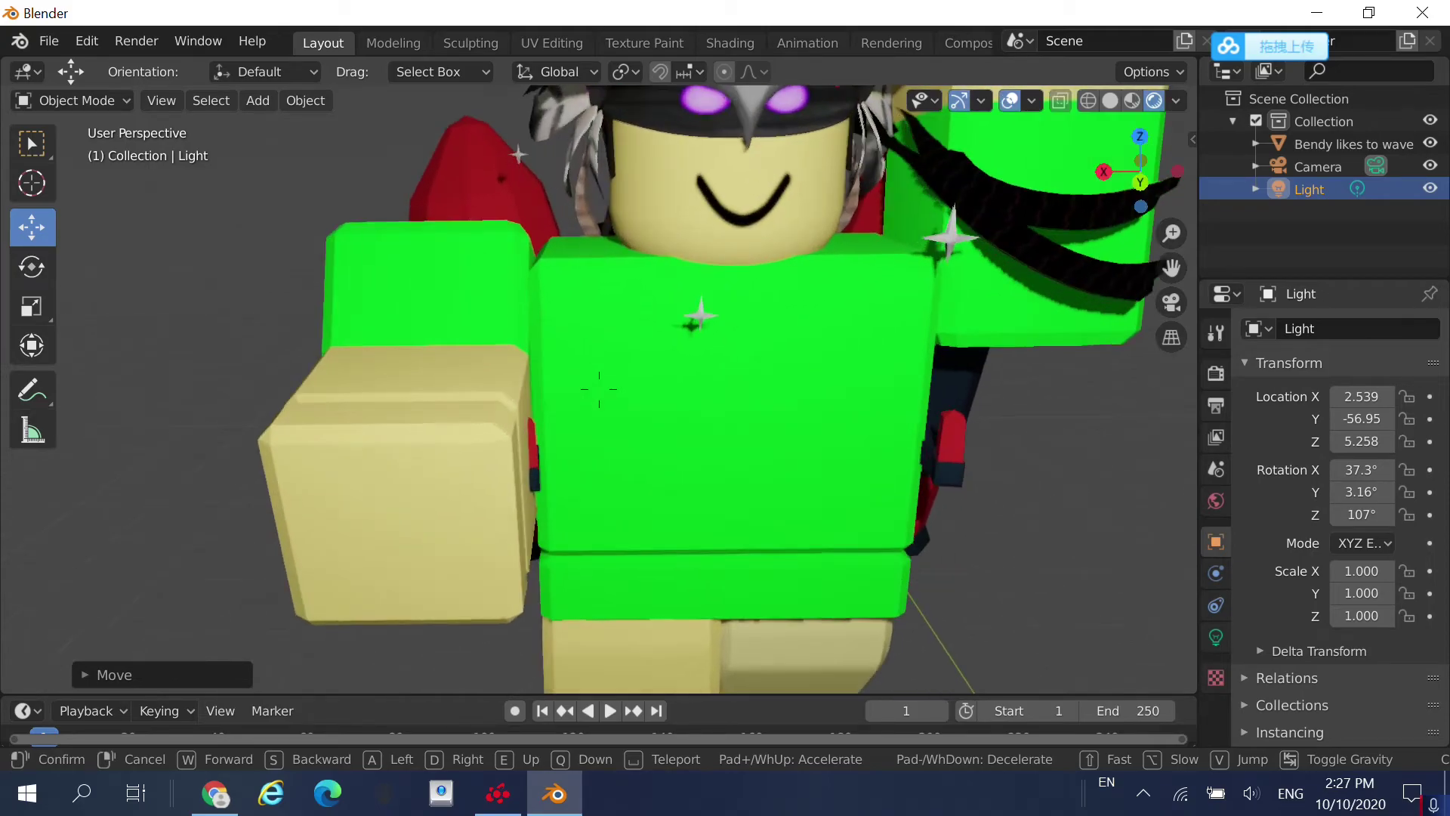
key("s")
left_click(600, 391)
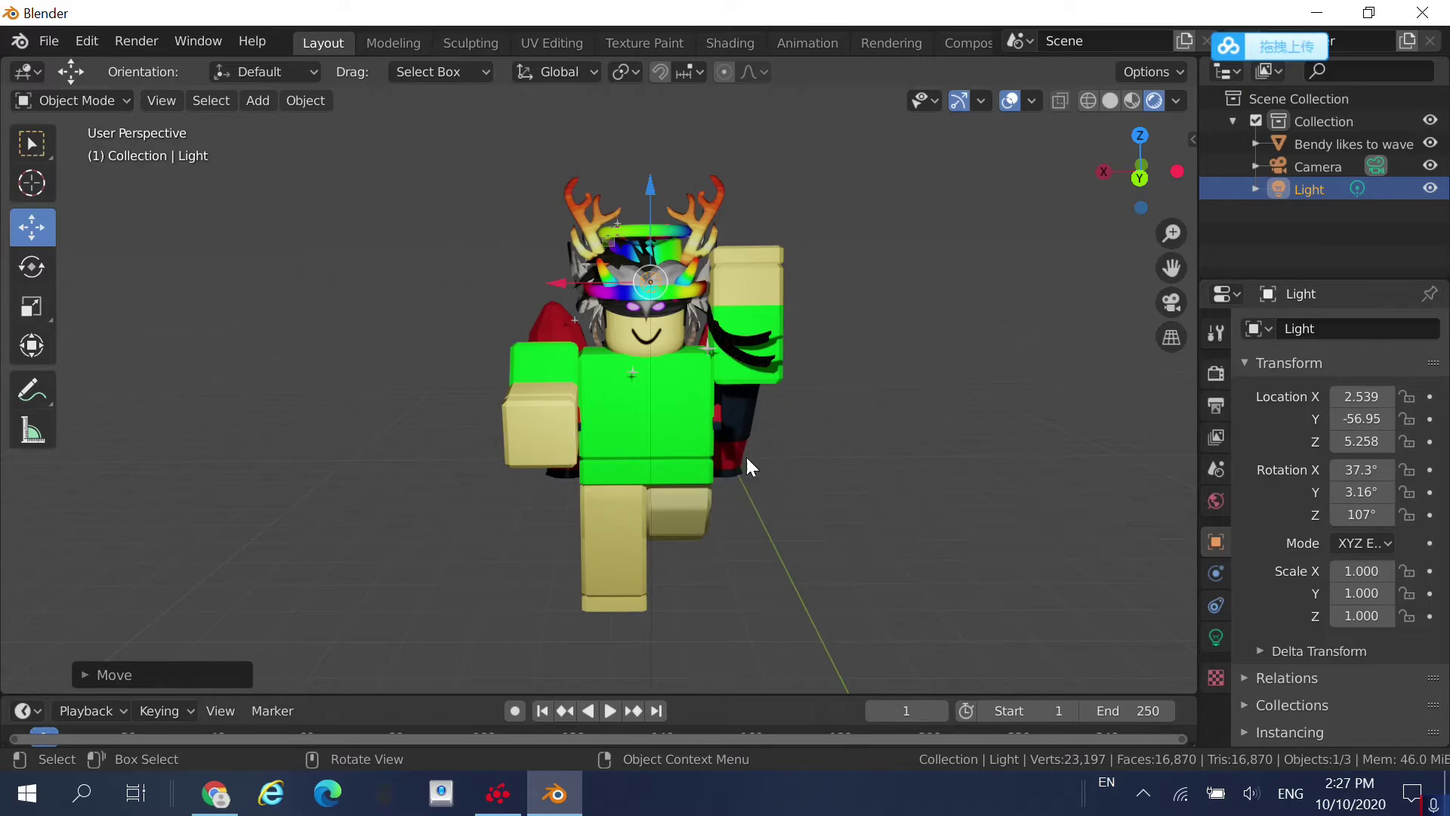
Duplicate the Light by copying and pasting it in the Outliner, creating Light.001.
right_click(1335, 186)
left_click(1331, 187)
right_click(1323, 211)
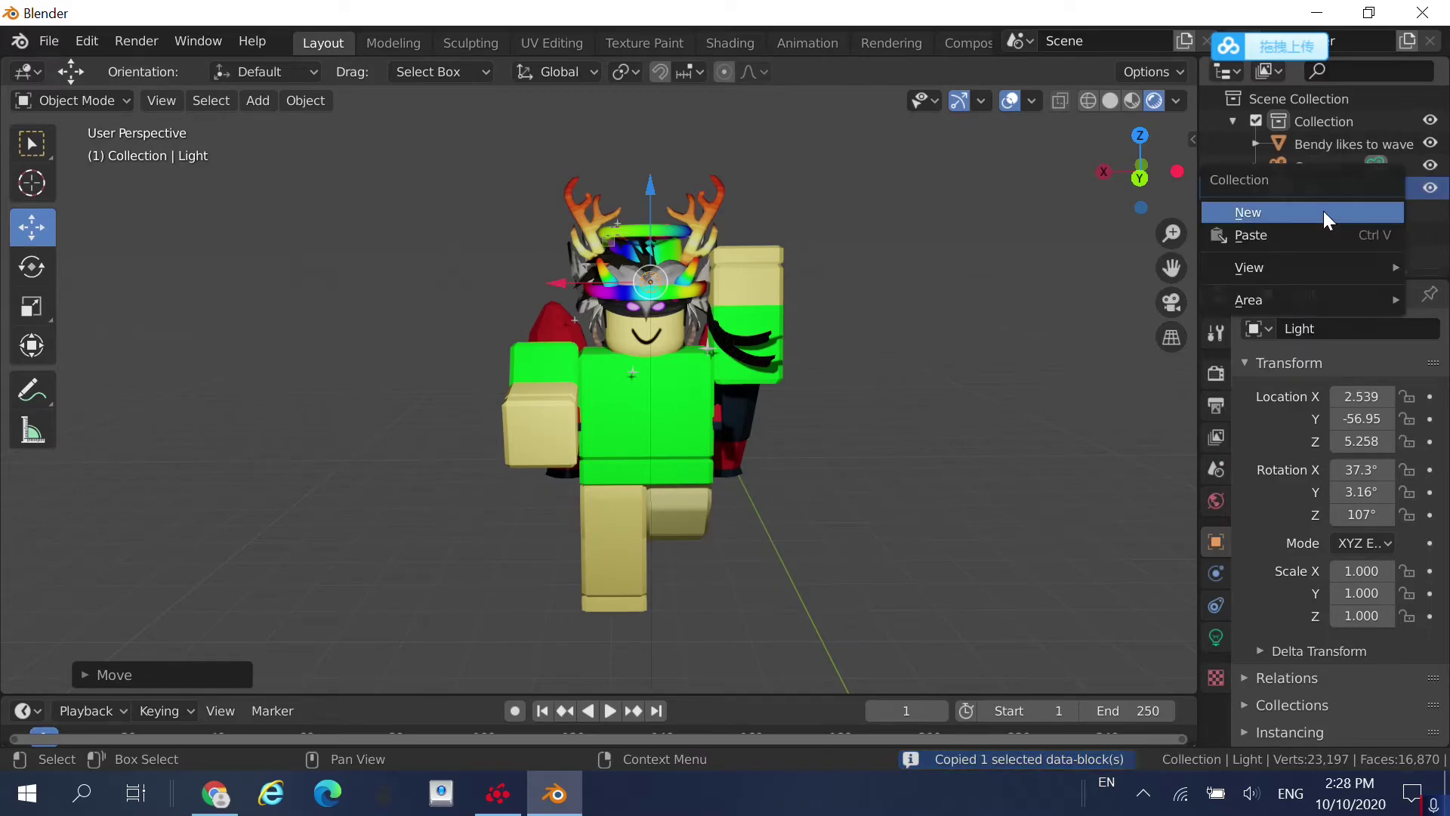
left_click(1335, 224)
key("shift+grave")
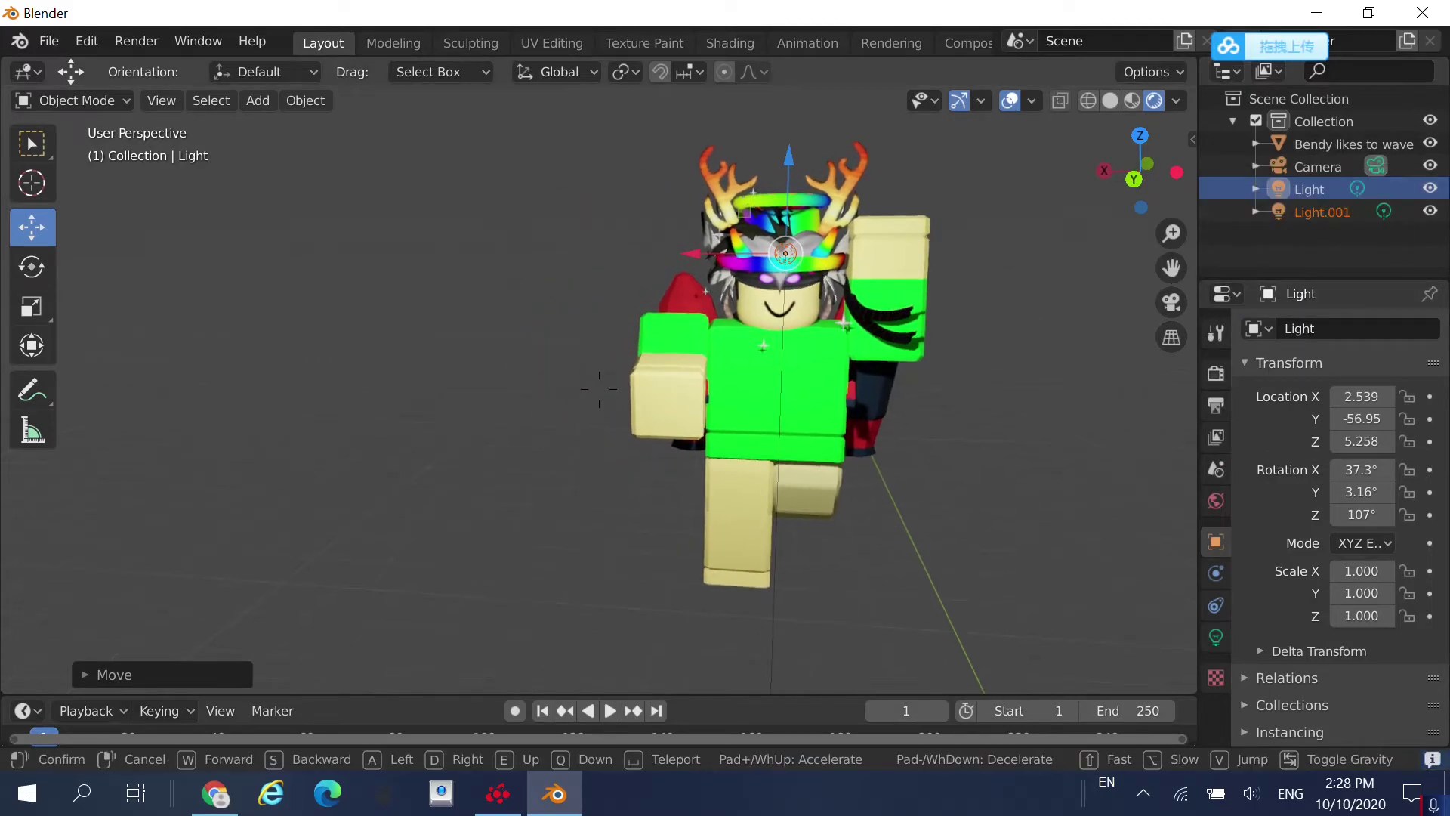
left_click(599, 388)
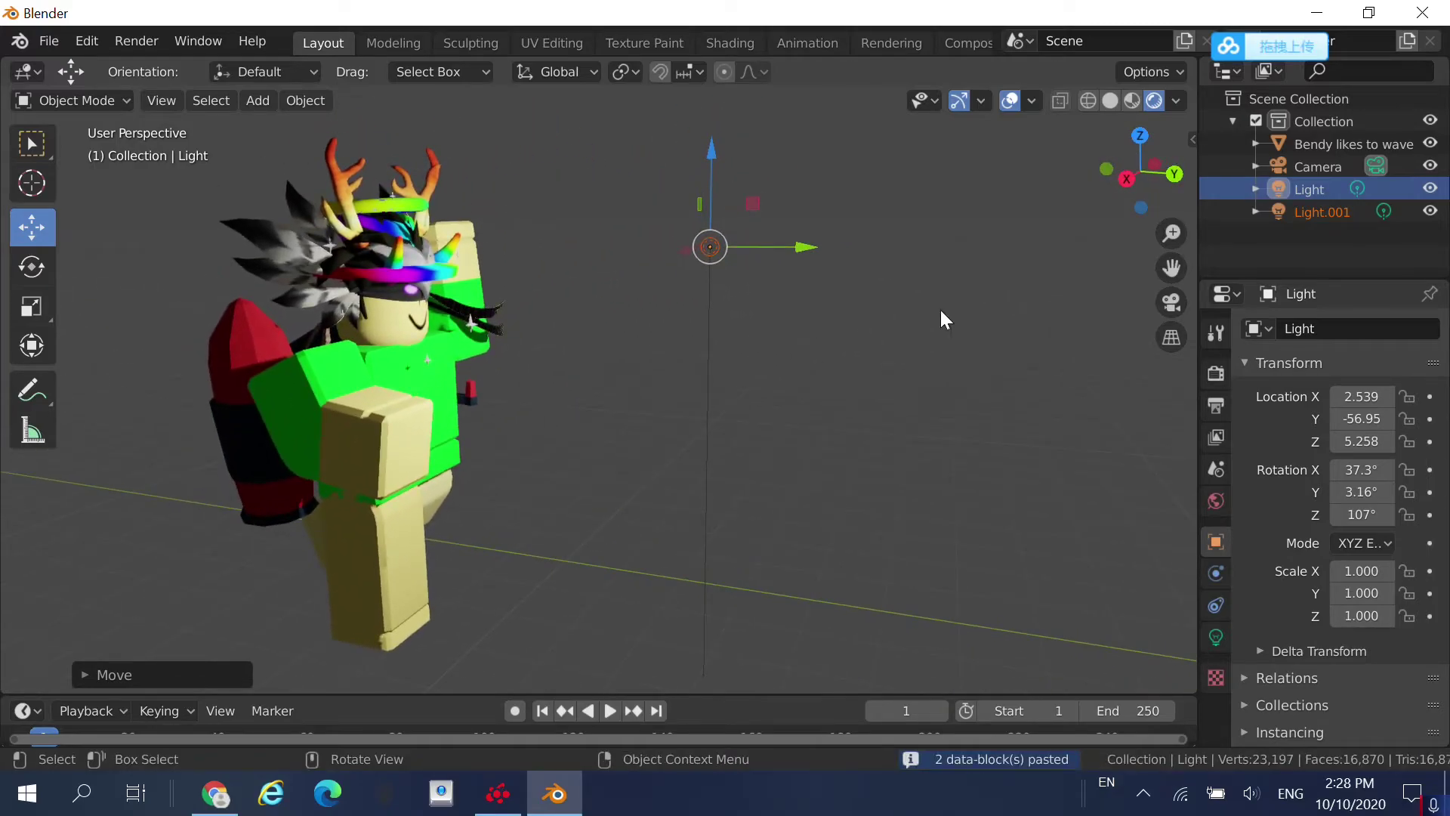
Move Light.001 to X 6.574 and Z 3.509 beside the avatar.
left_click(1335, 212)
left_click_drag(669, 246, 569, 294)
left_click_drag(555, 220, 528, 506)
key("shift+grave")
key("a")
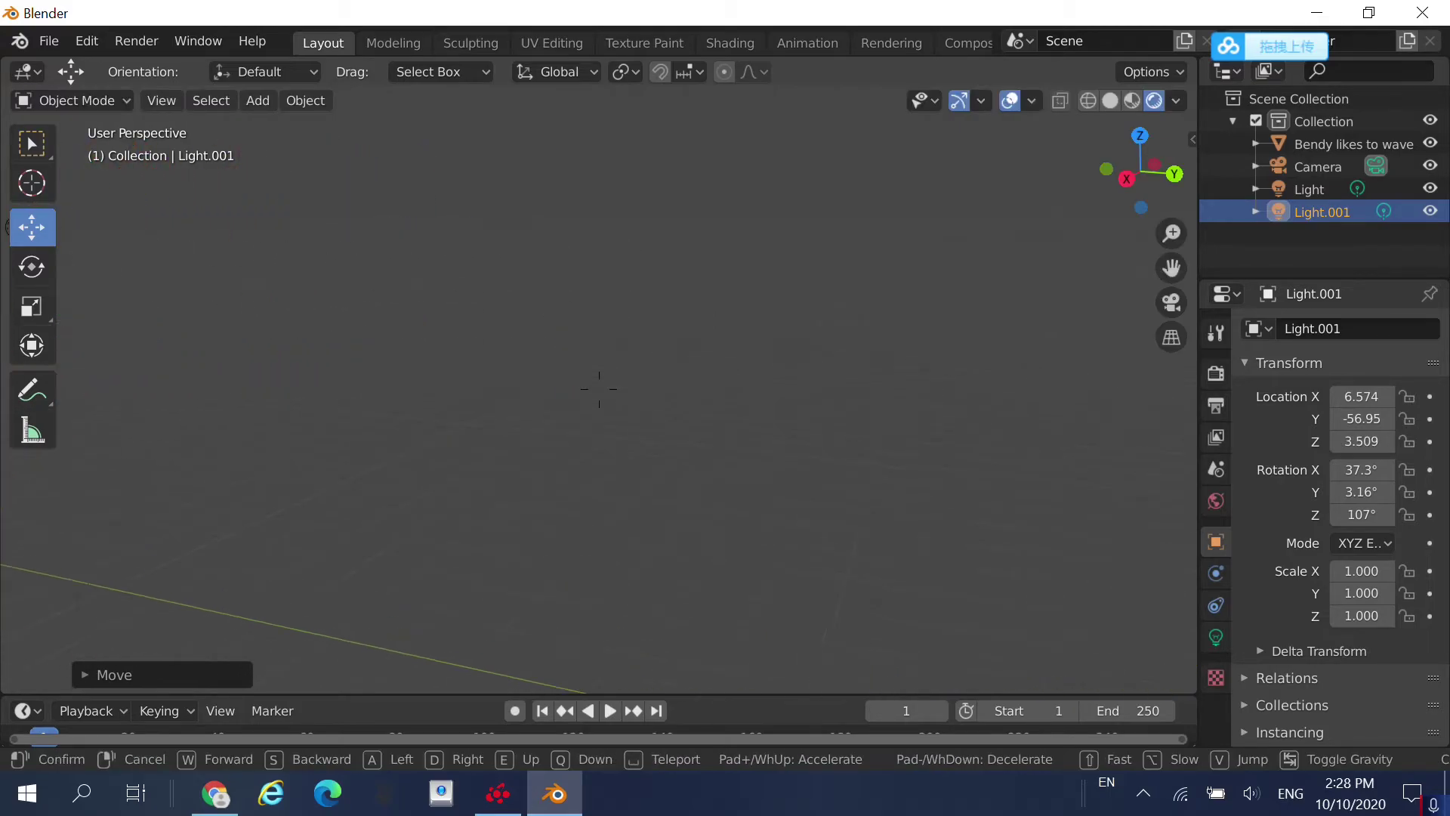
key("w")
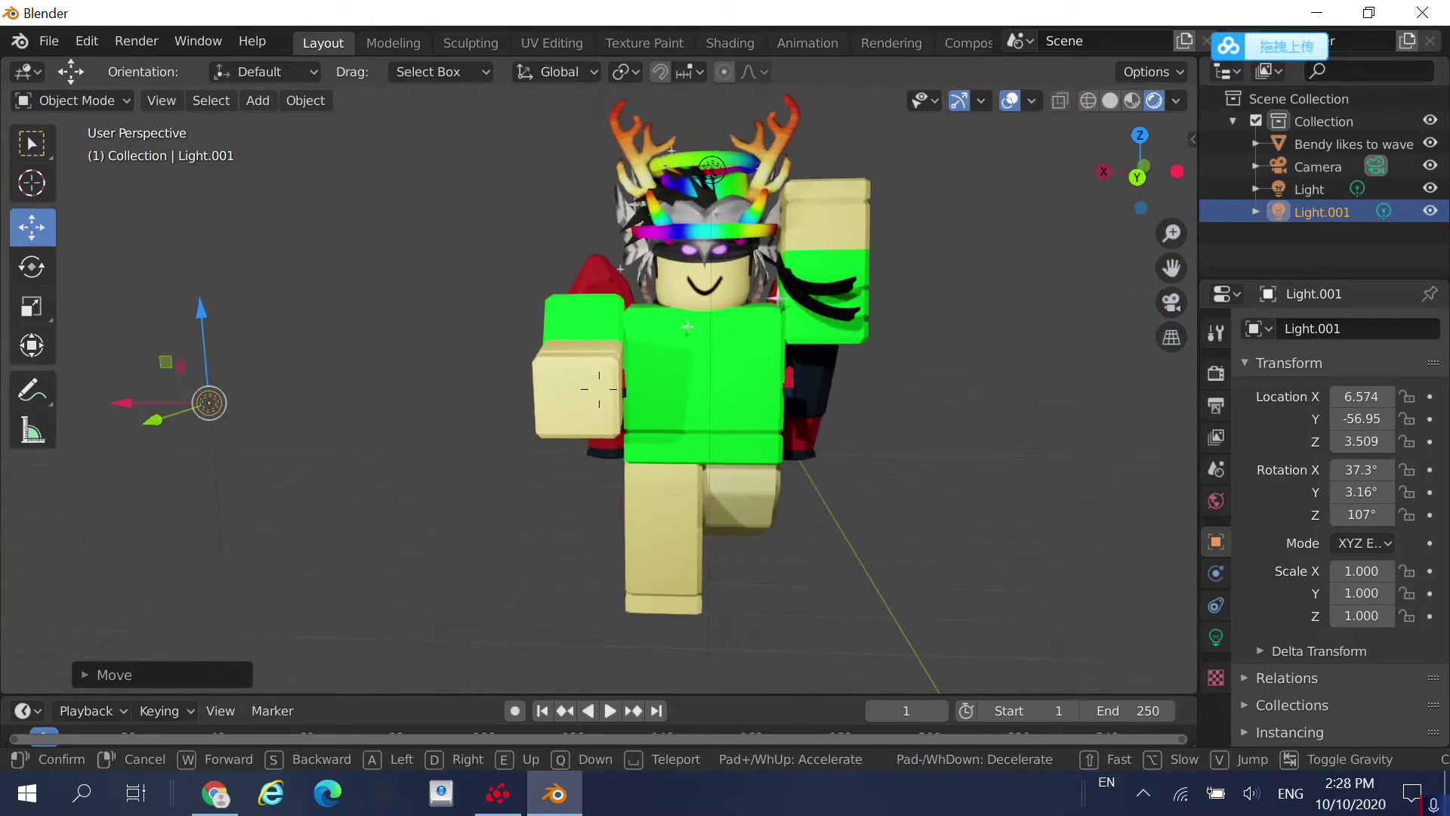
key("s")
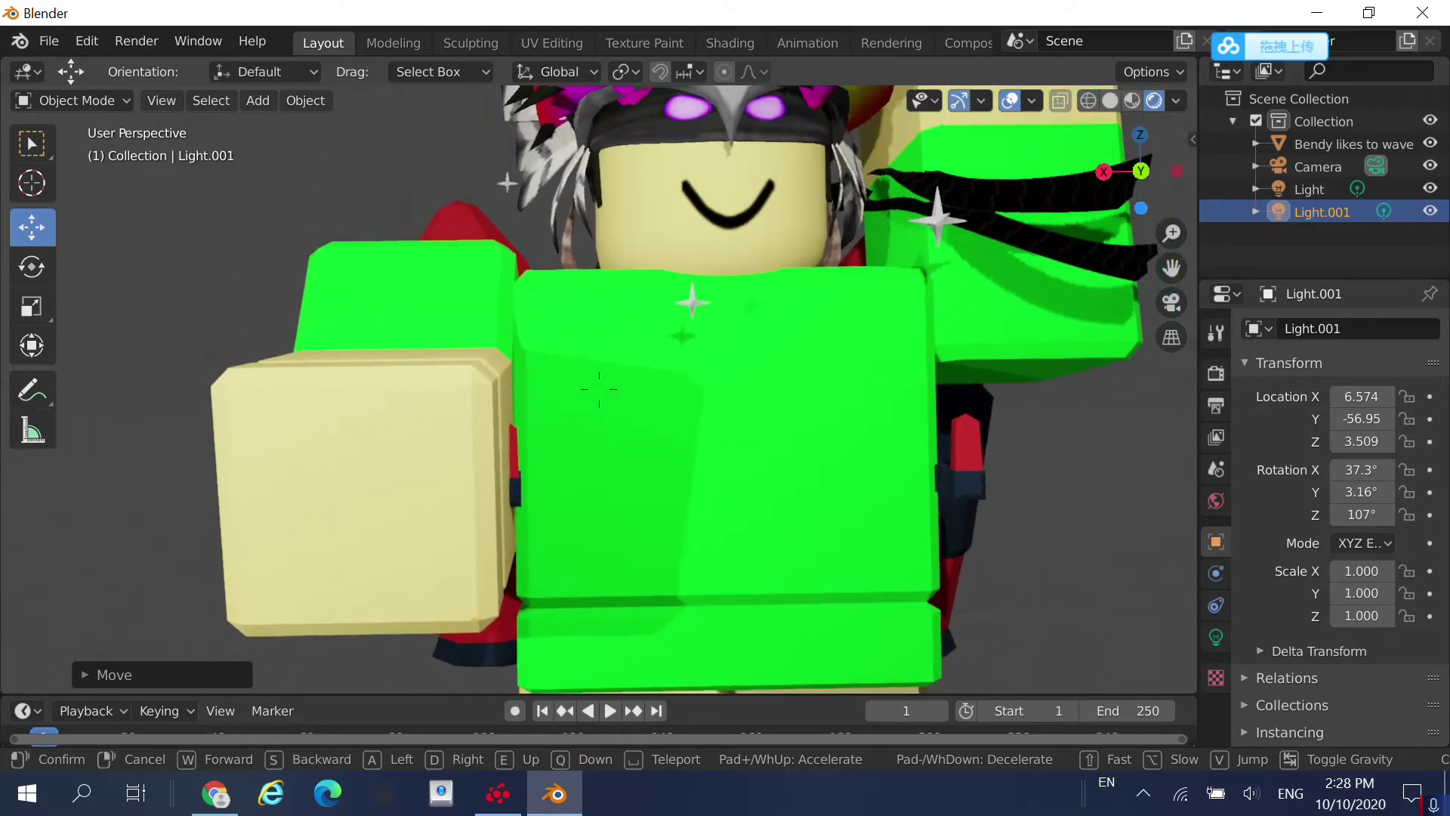
left_click(599, 388)
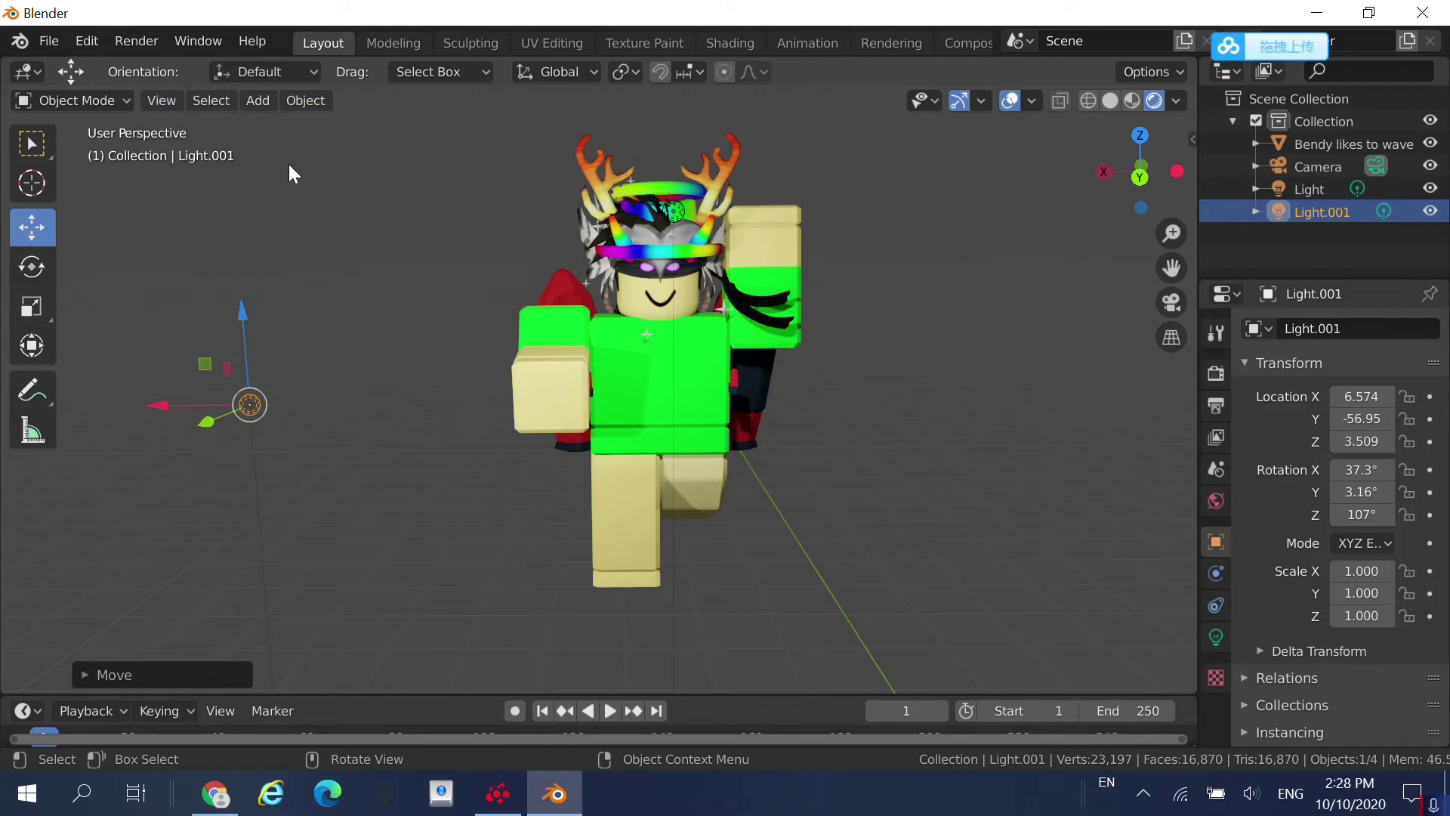
Enable Transparent in the Render Properties' Film settings.
left_click(1216, 378)
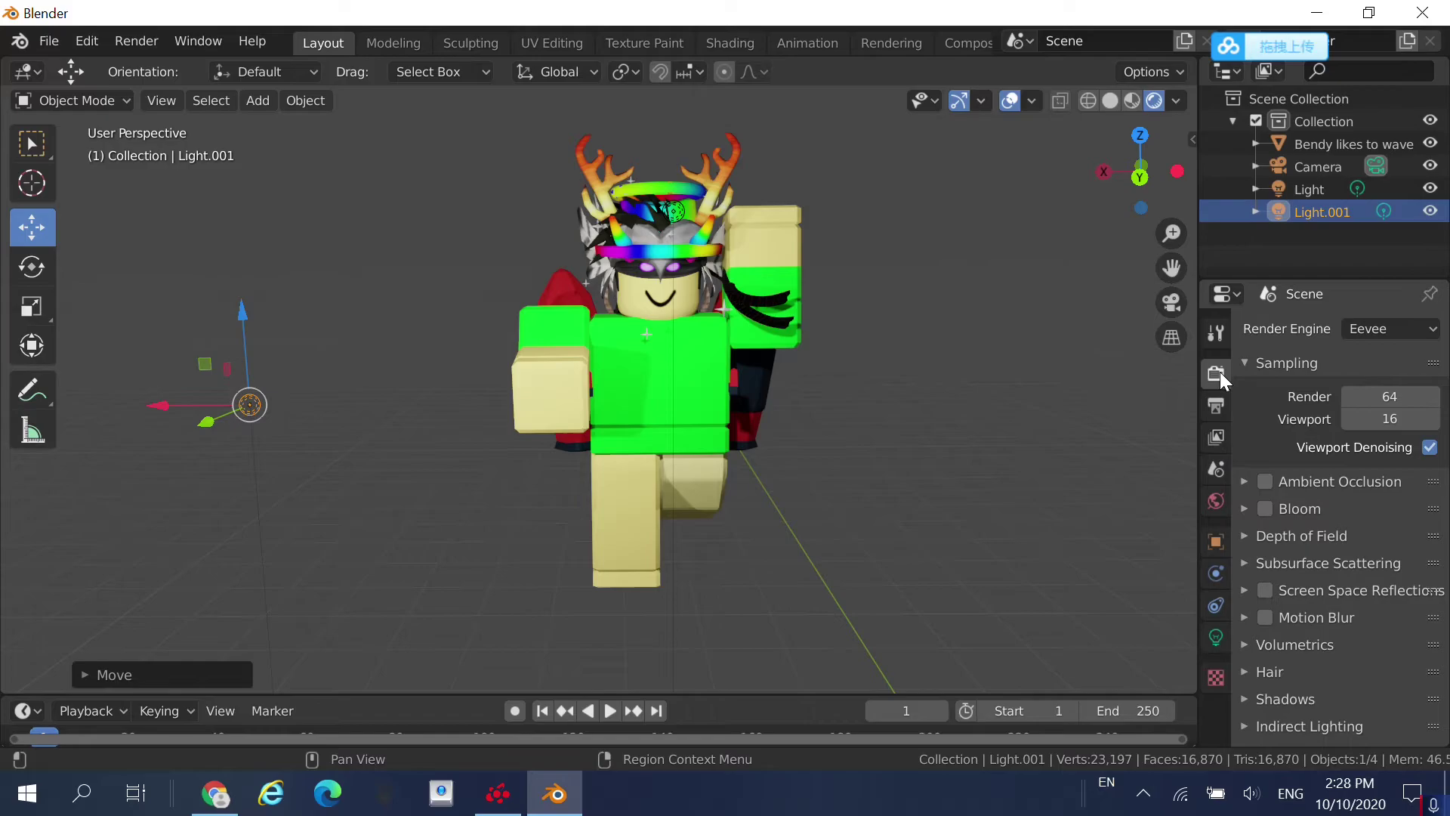
scroll(1339, 552, "down", 2)
left_click(1269, 693)
scroll(1276, 683, "down", 2)
left_click(1407, 690)
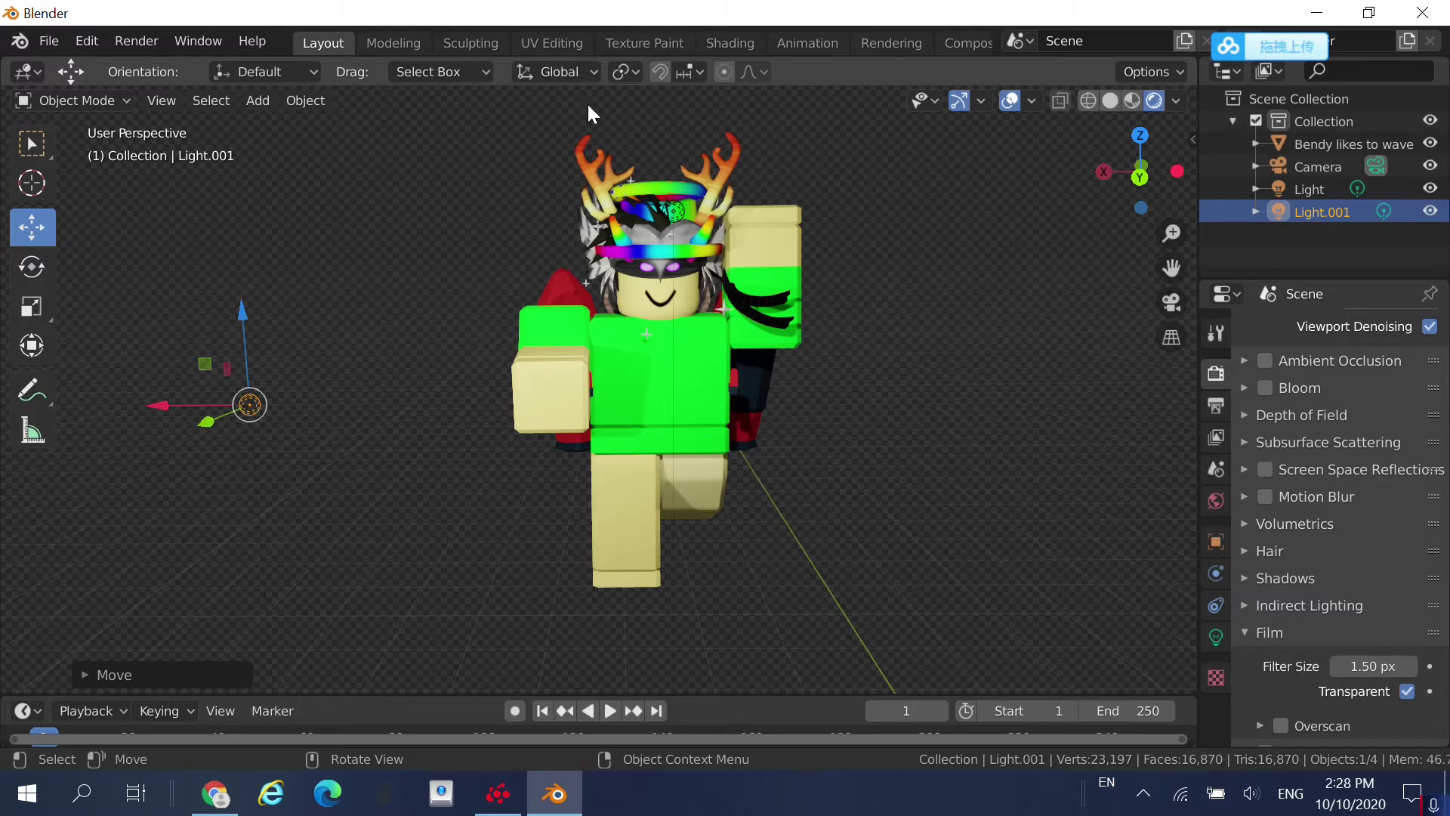
Look through the active camera and move it closer to the waving avatar.
left_click(160, 100)
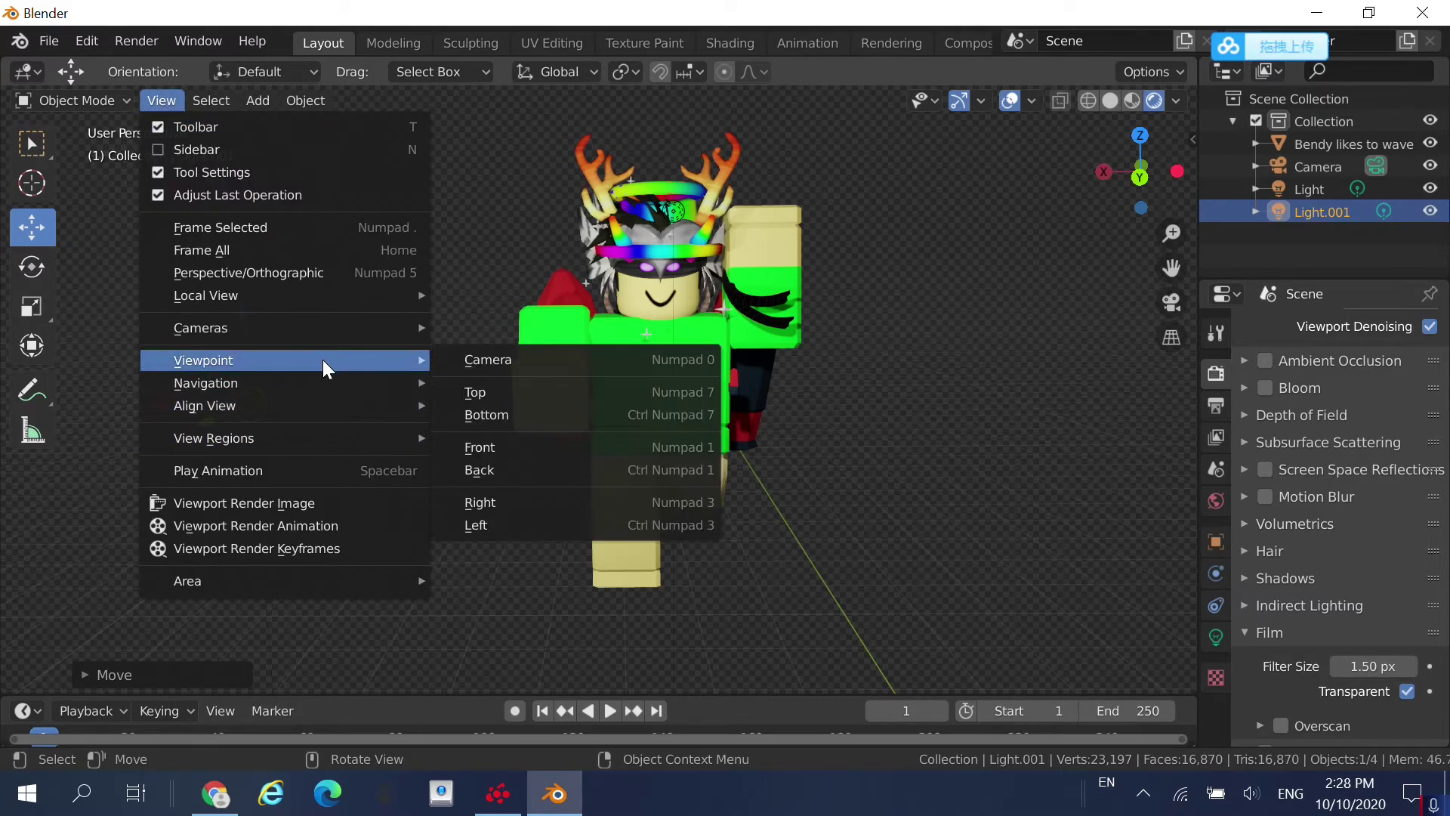
mouse_move(350, 330)
left_click(517, 350)
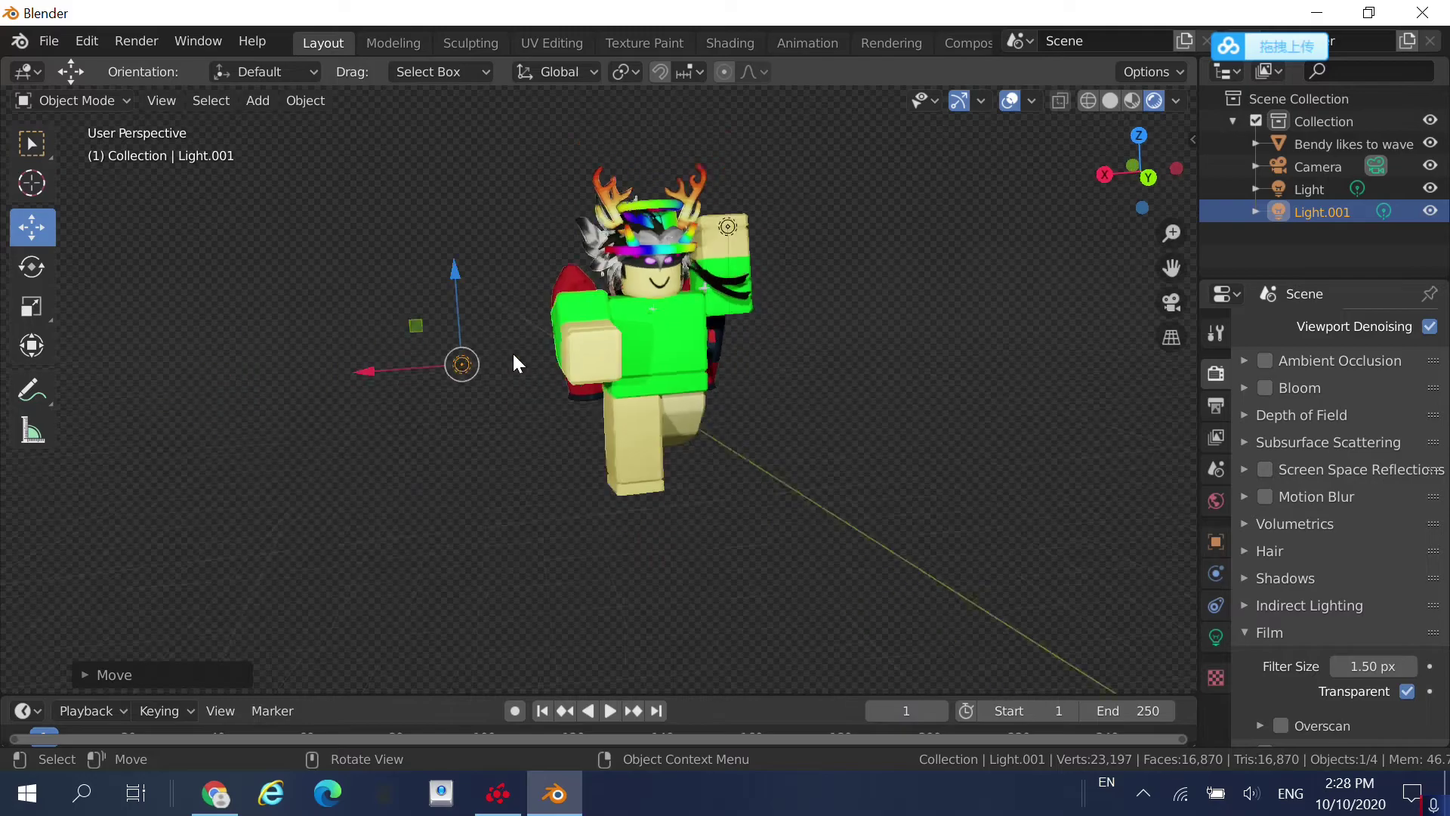
key("shift")
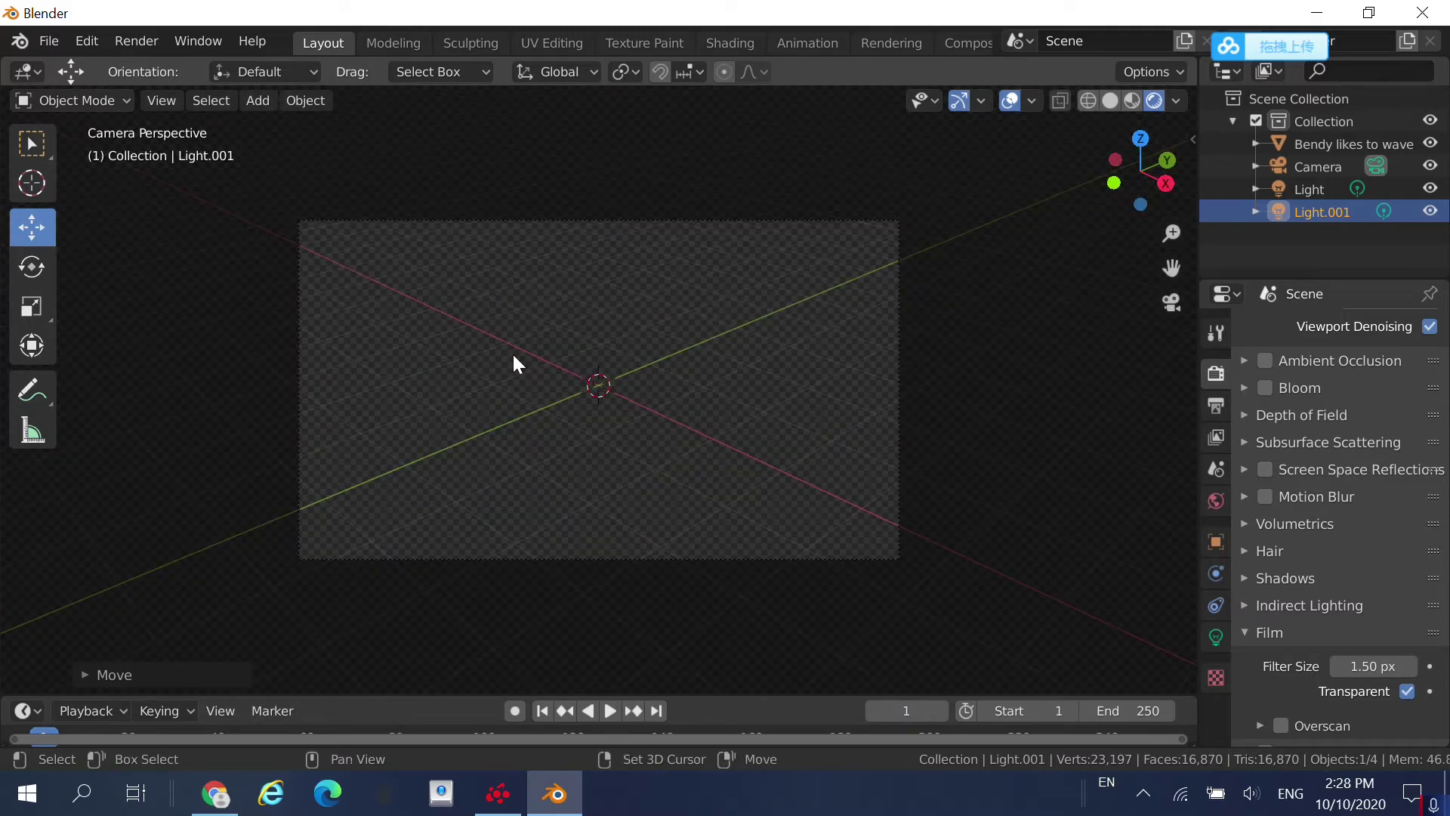
key("shift+grave")
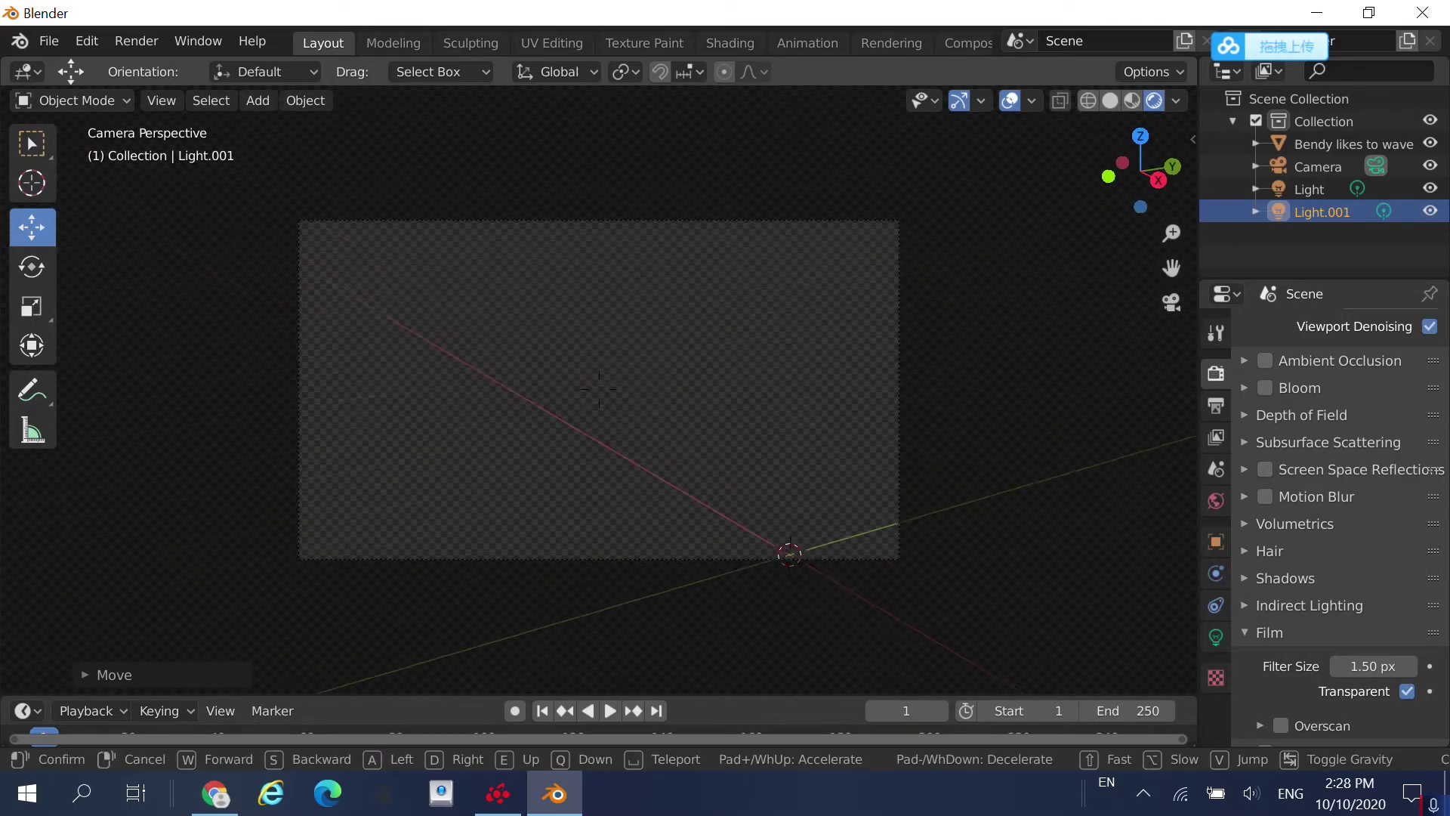
mouse_move(599, 389)
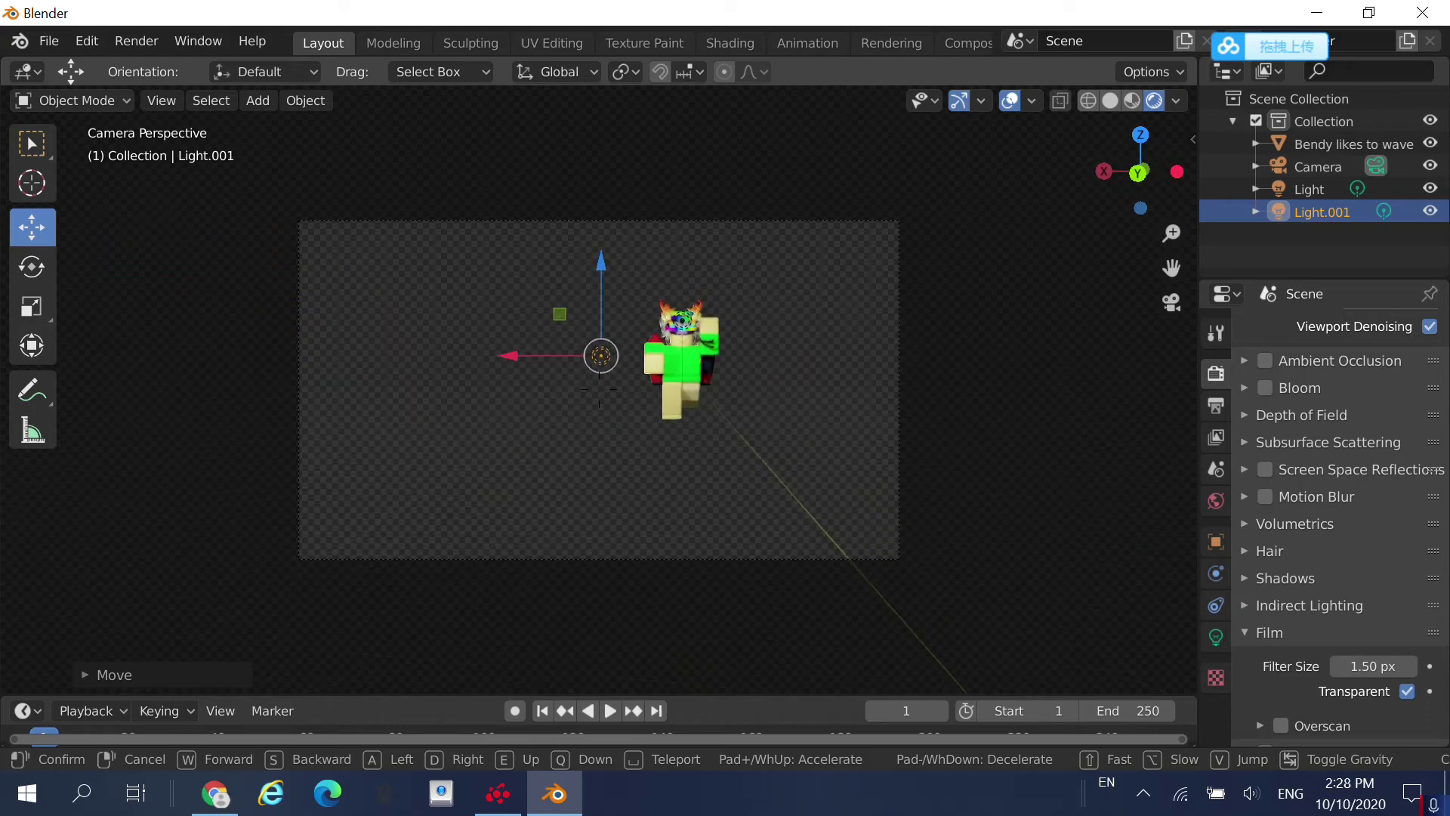
key("w")
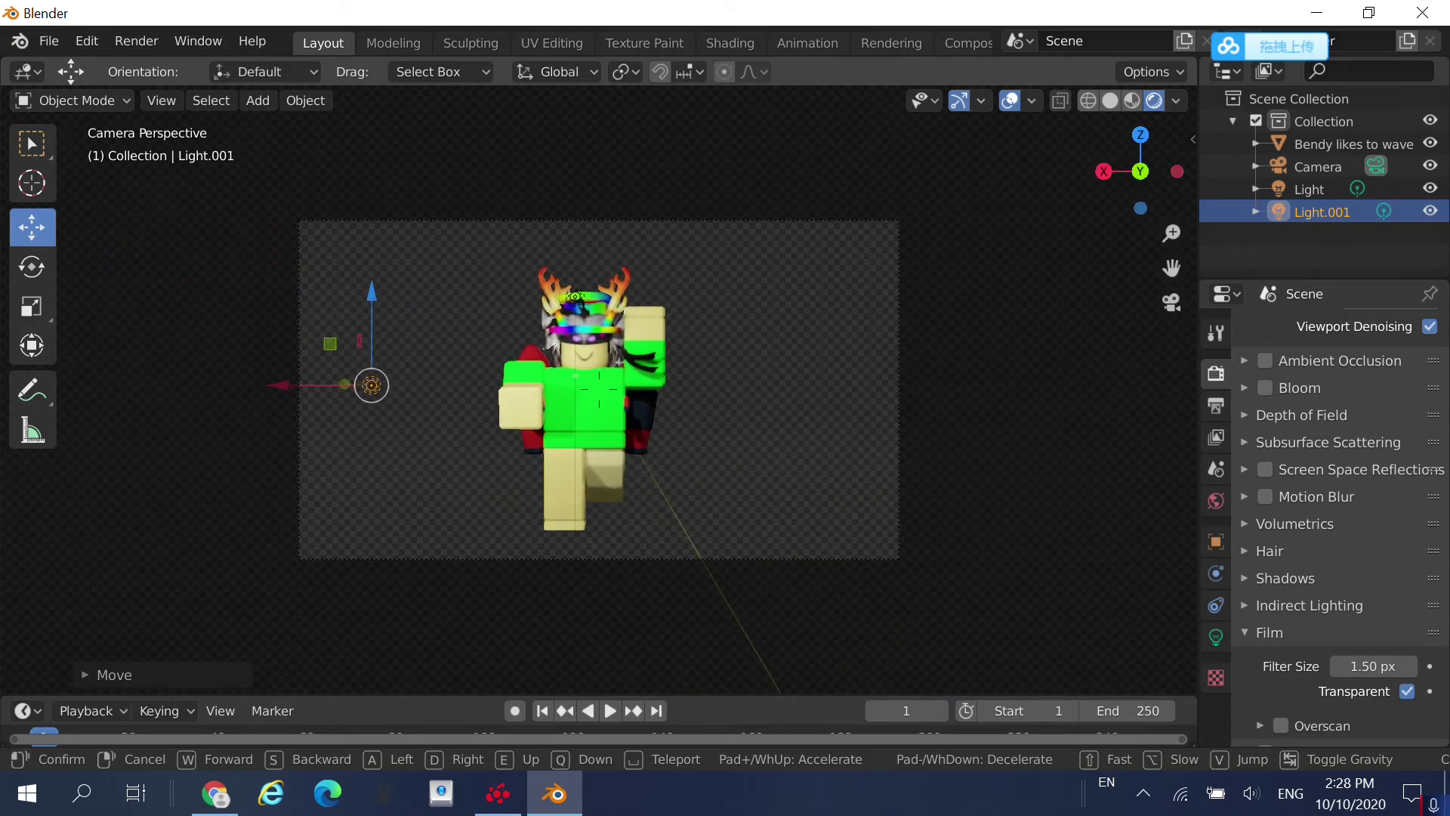
key("w")
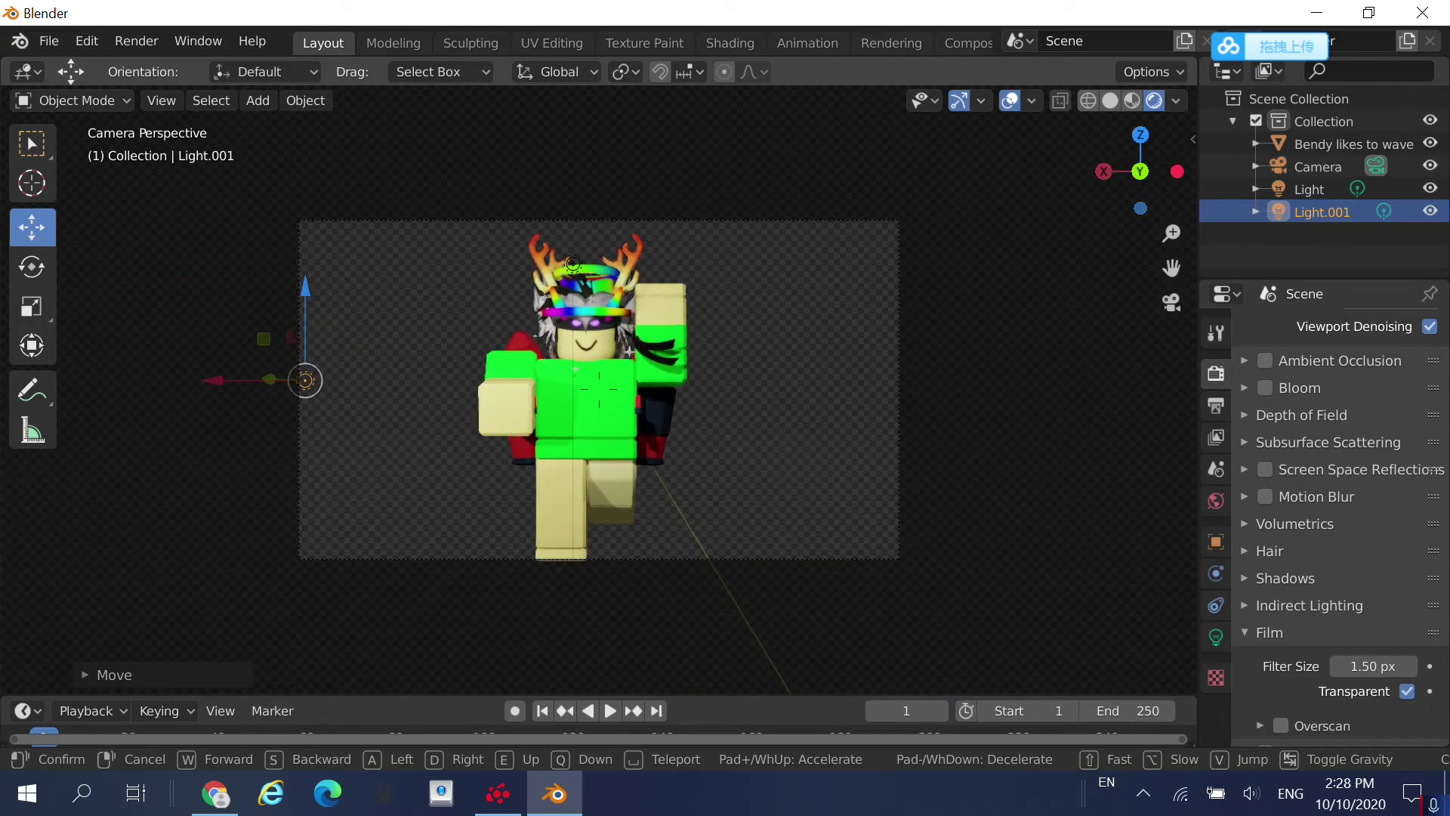
Fine-tune the camera framing on the avatar and render the image.
key("w")
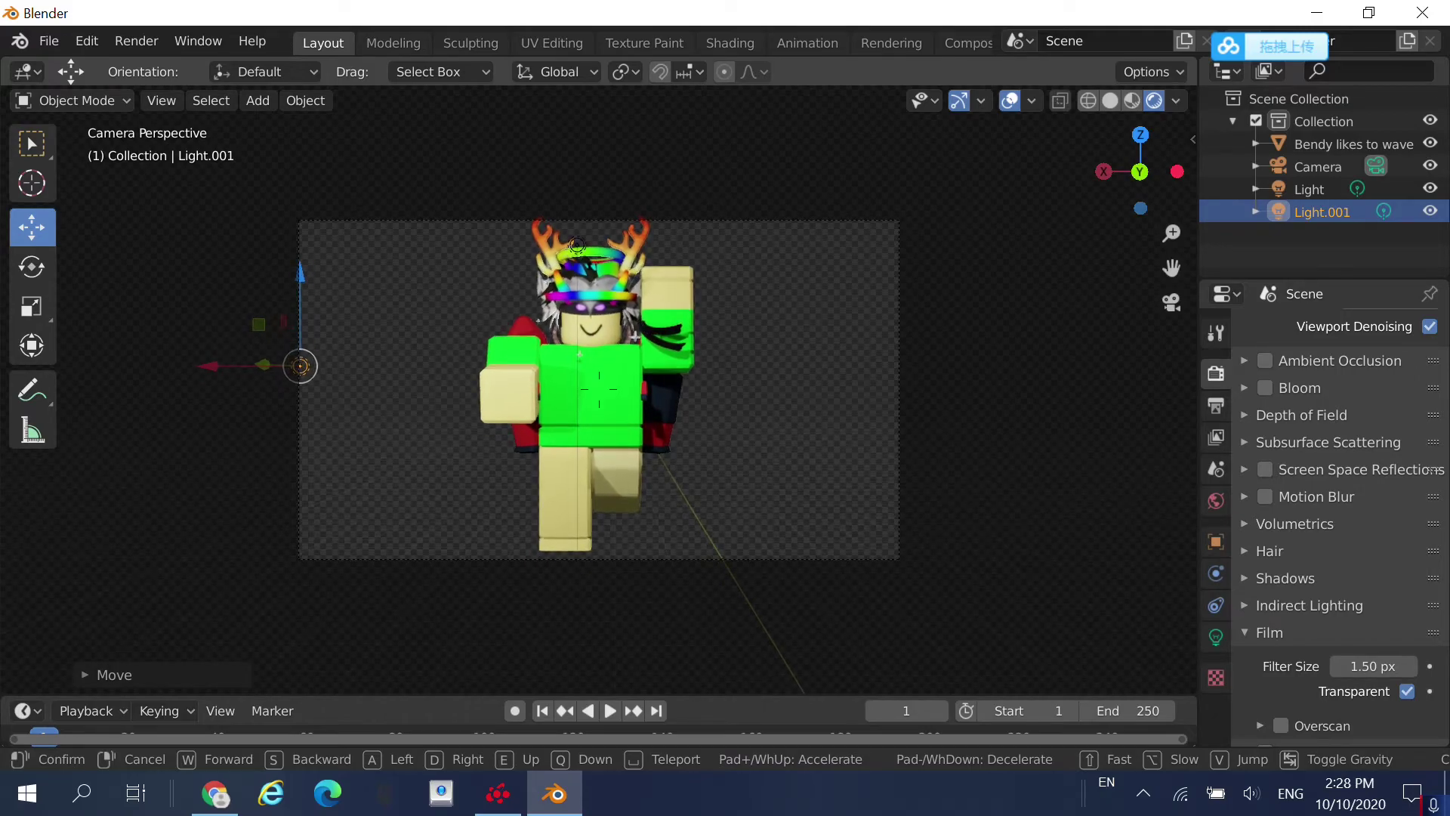
key("s")
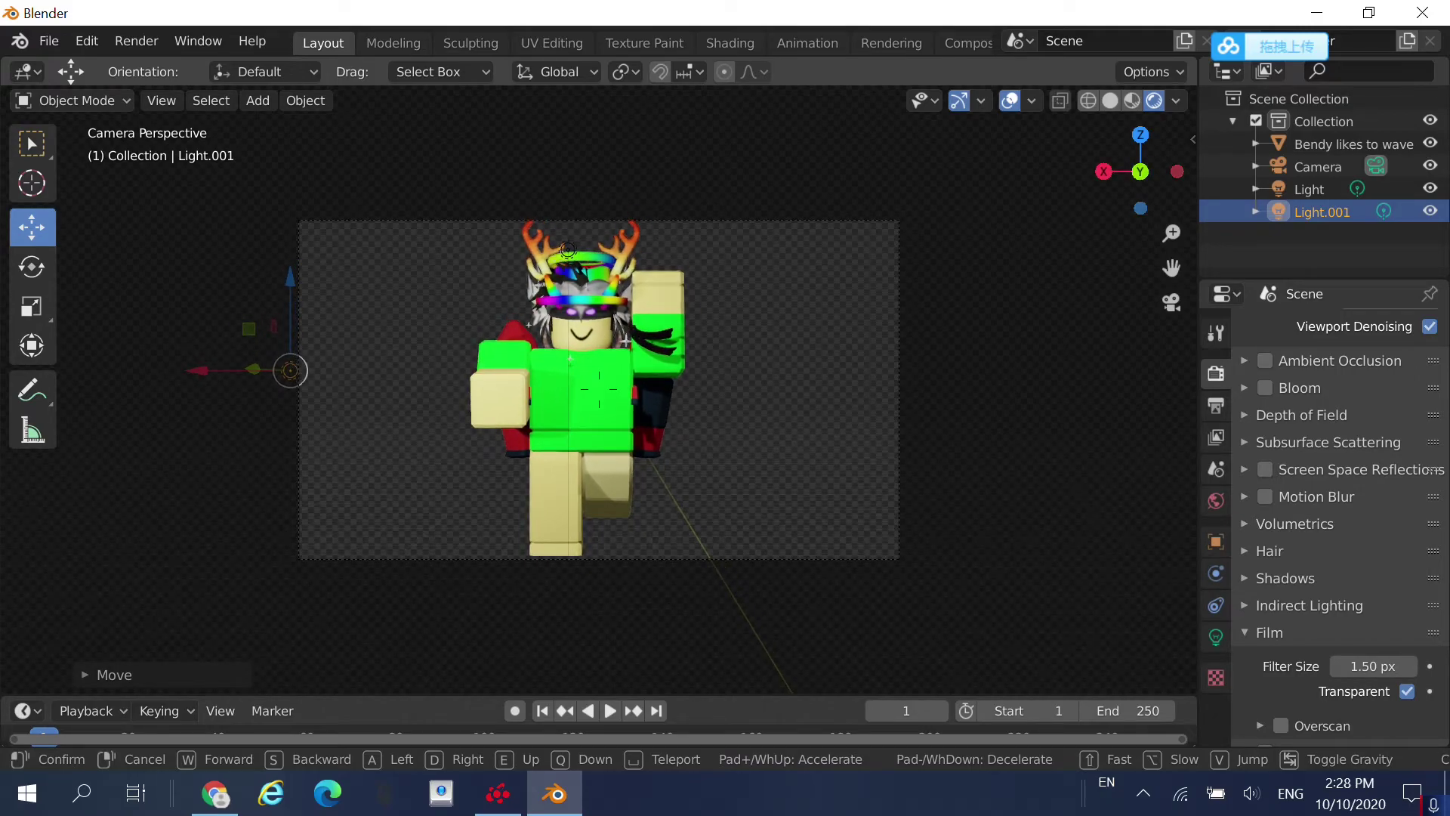
left_click(587, 401)
left_click(134, 40)
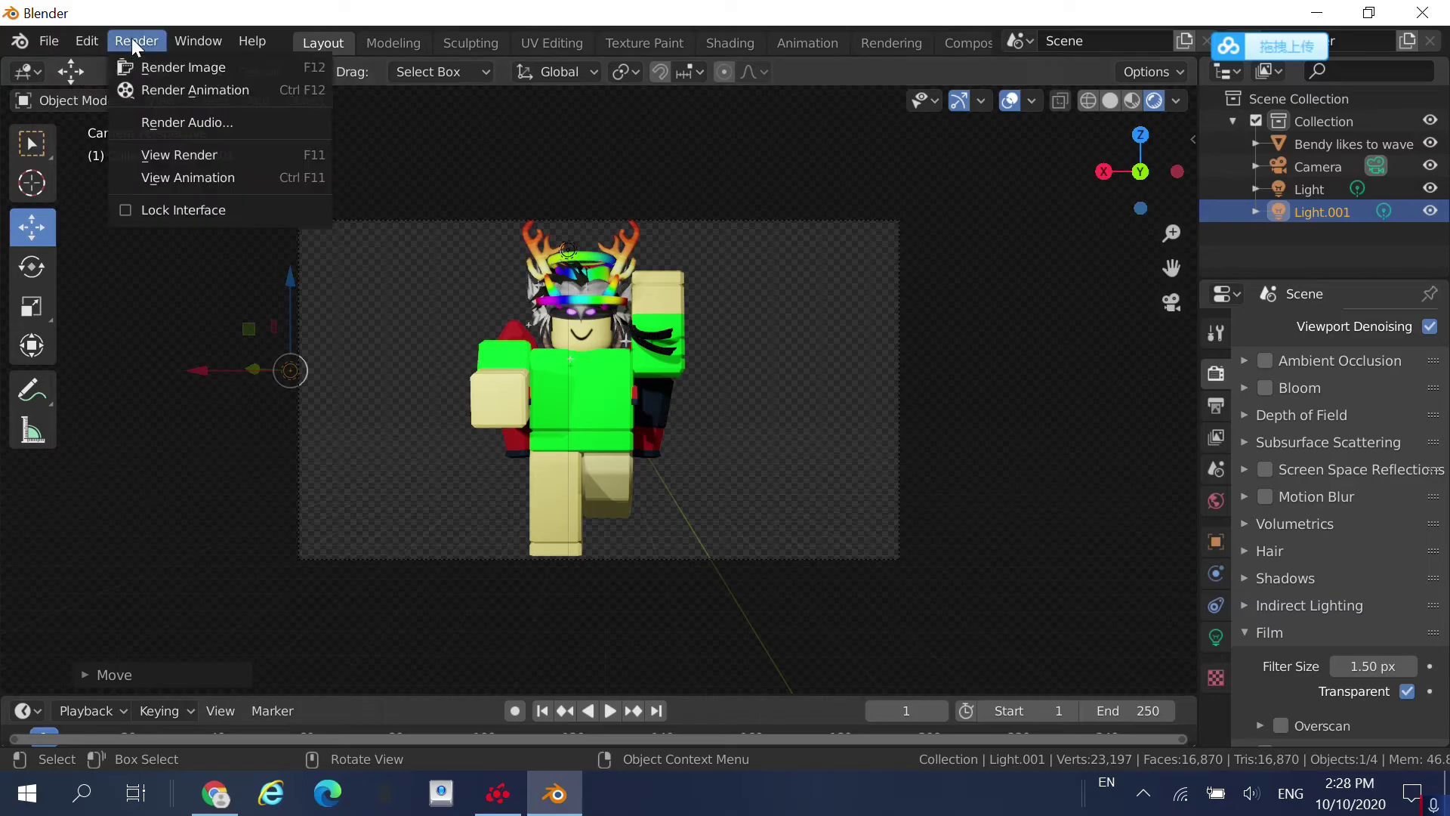
left_click(195, 67)
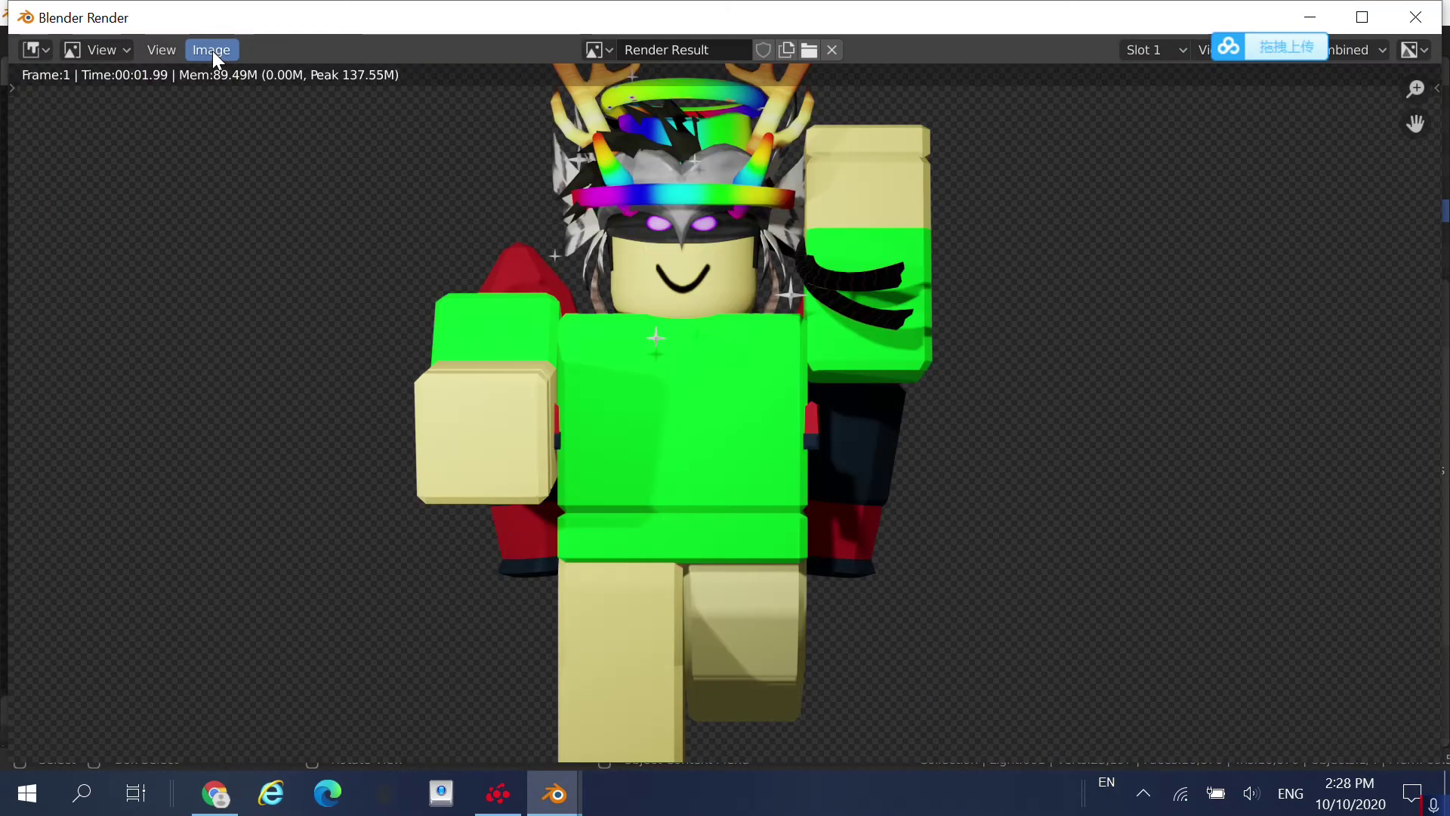
Save the render to the Desktop as untitled.png, close the render window, and quit Blender.
left_click(211, 51)
left_click(264, 209)
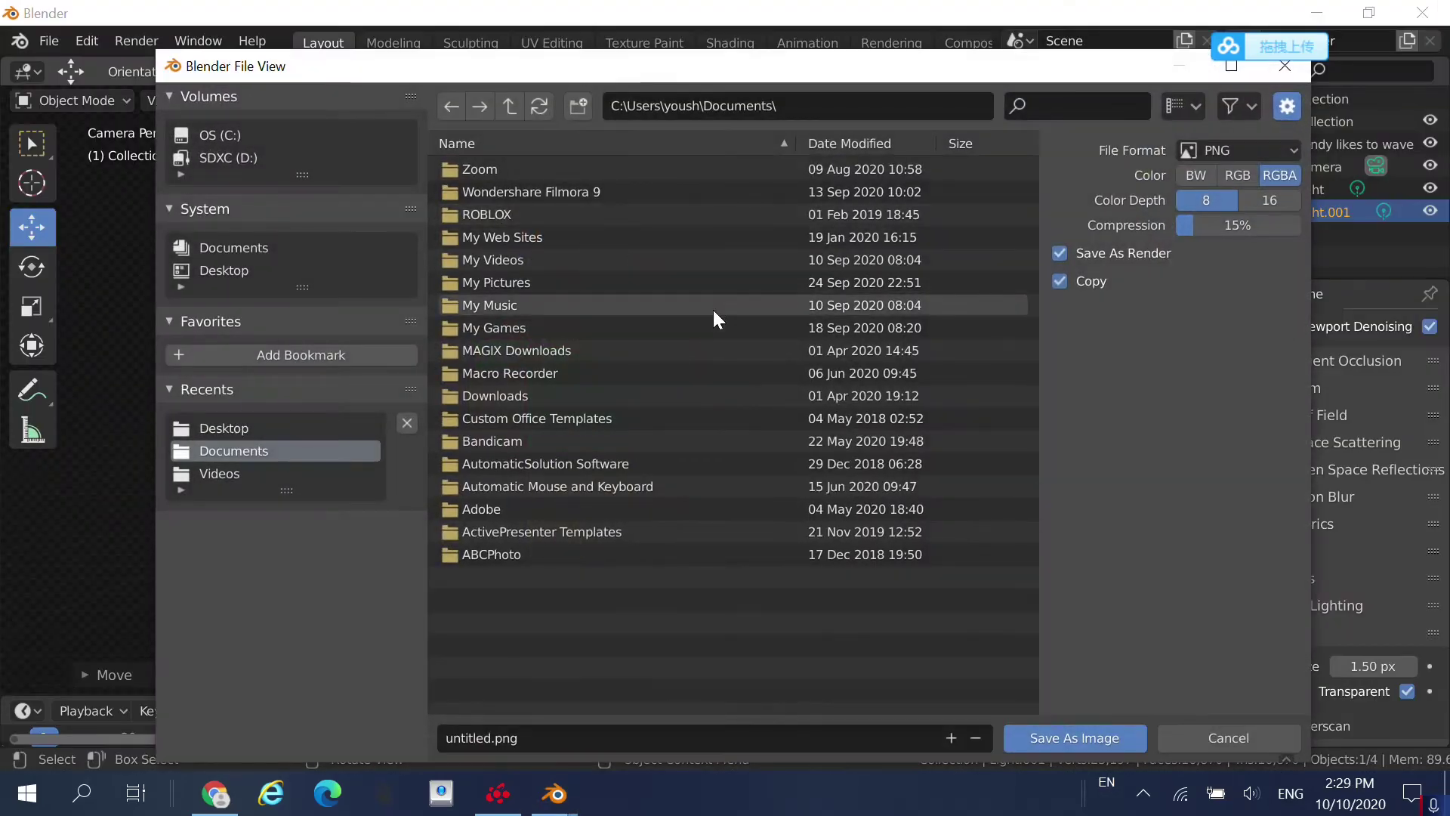
left_click(243, 269)
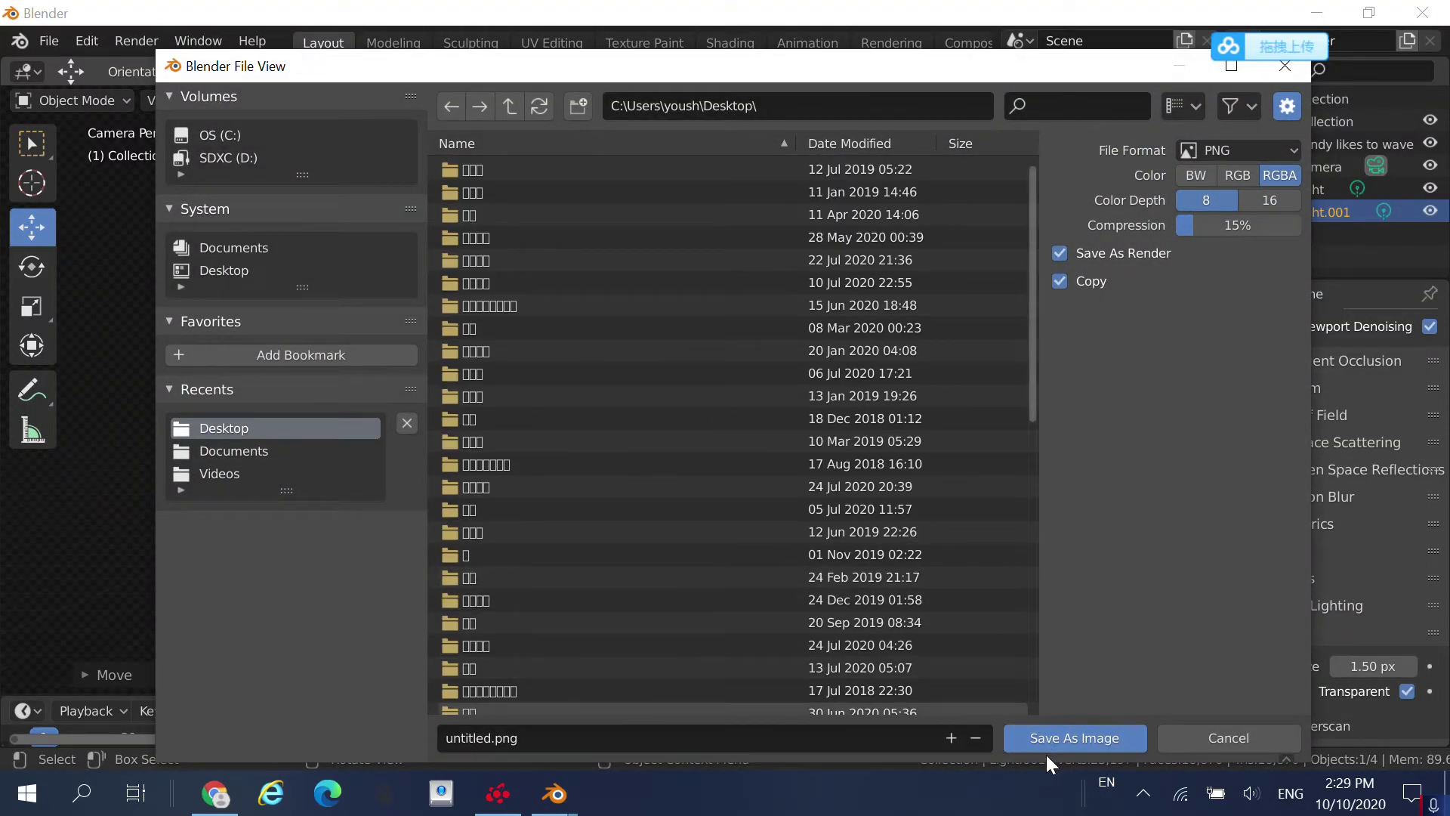
left_click(1086, 740)
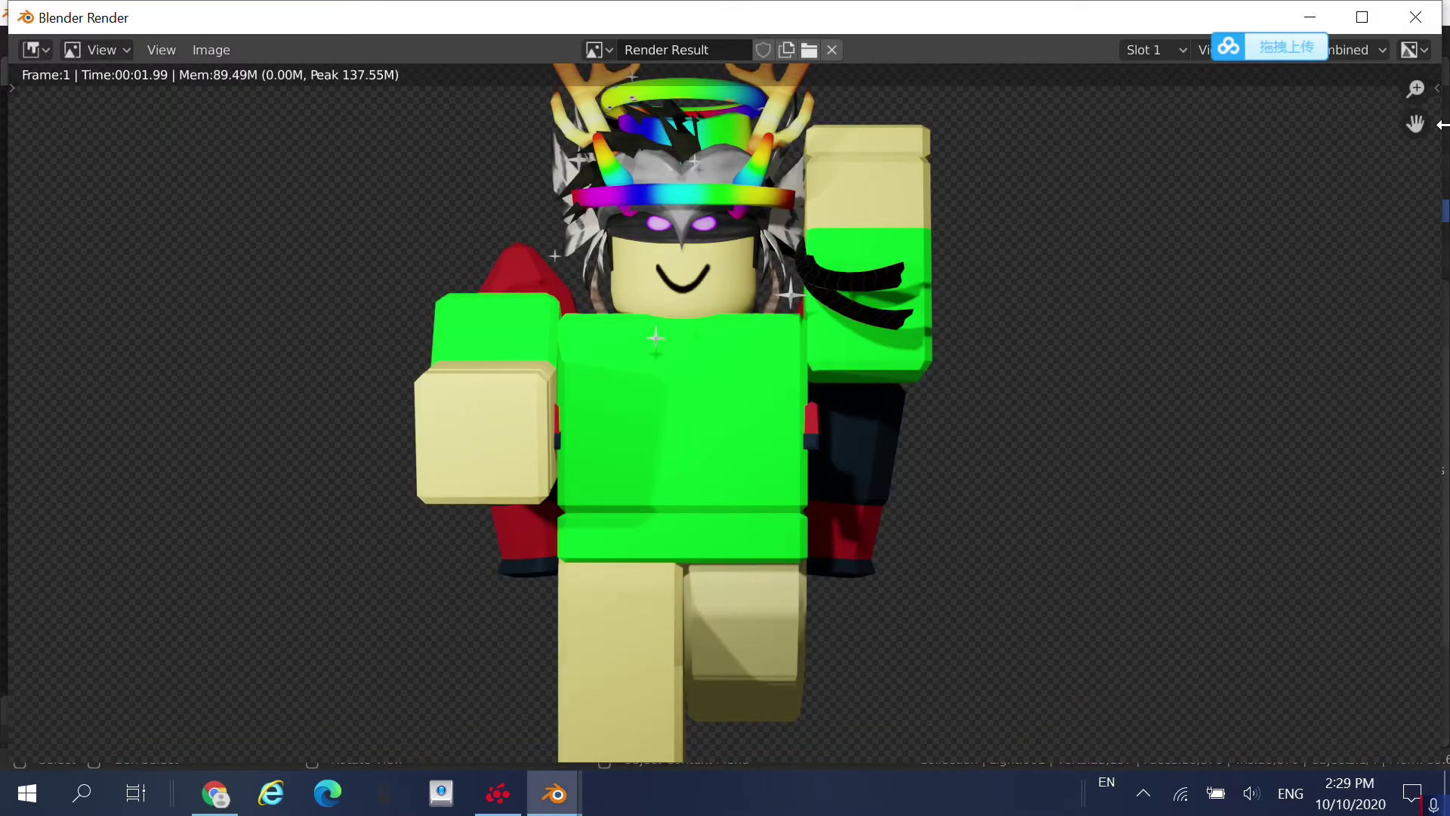
left_click(1415, 18)
left_click(1422, 13)
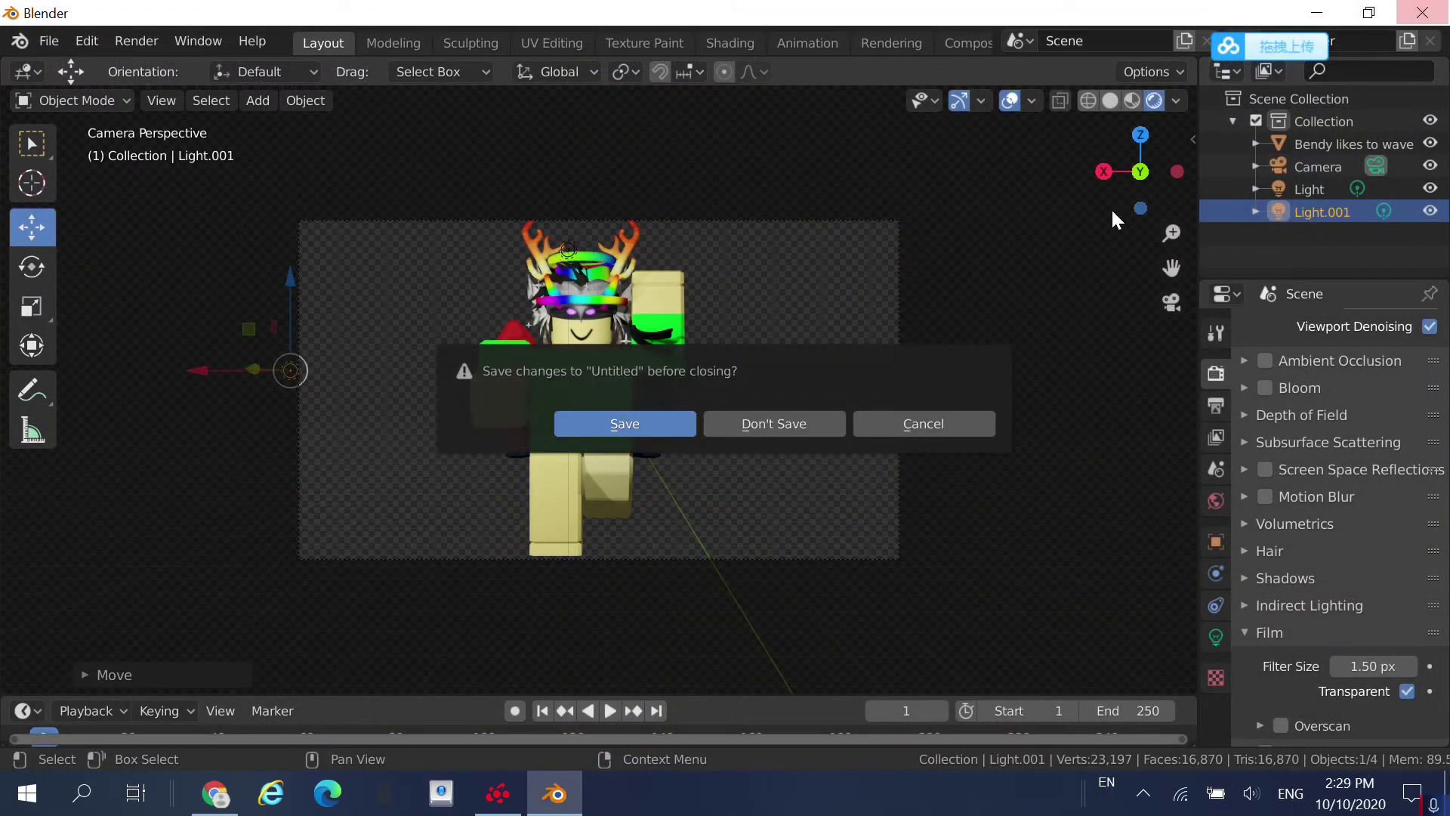
Quit Blender without saving and open untitled.png from the desktop in Paint 3D.
left_click(820, 410)
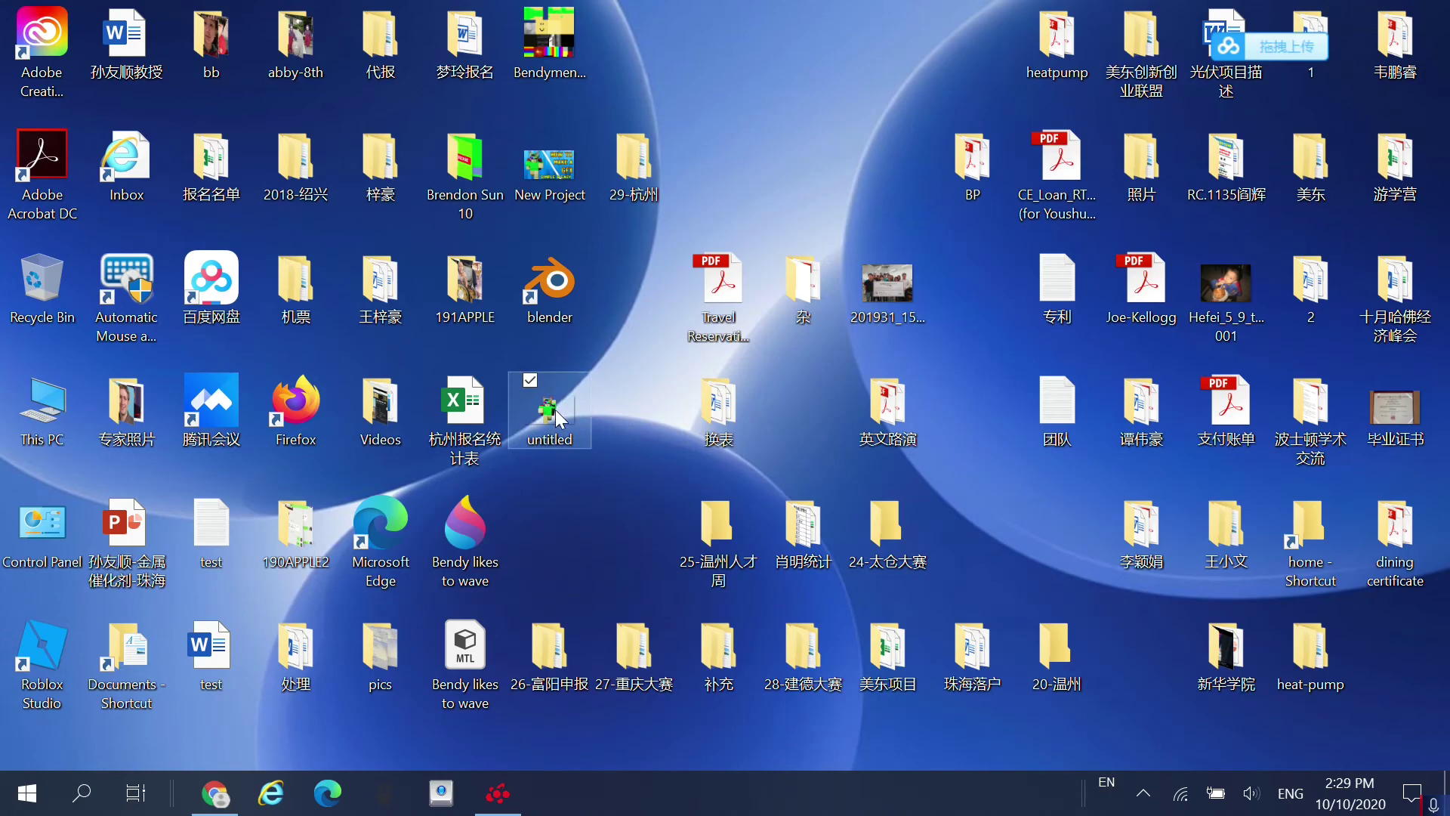
double_click(555, 410)
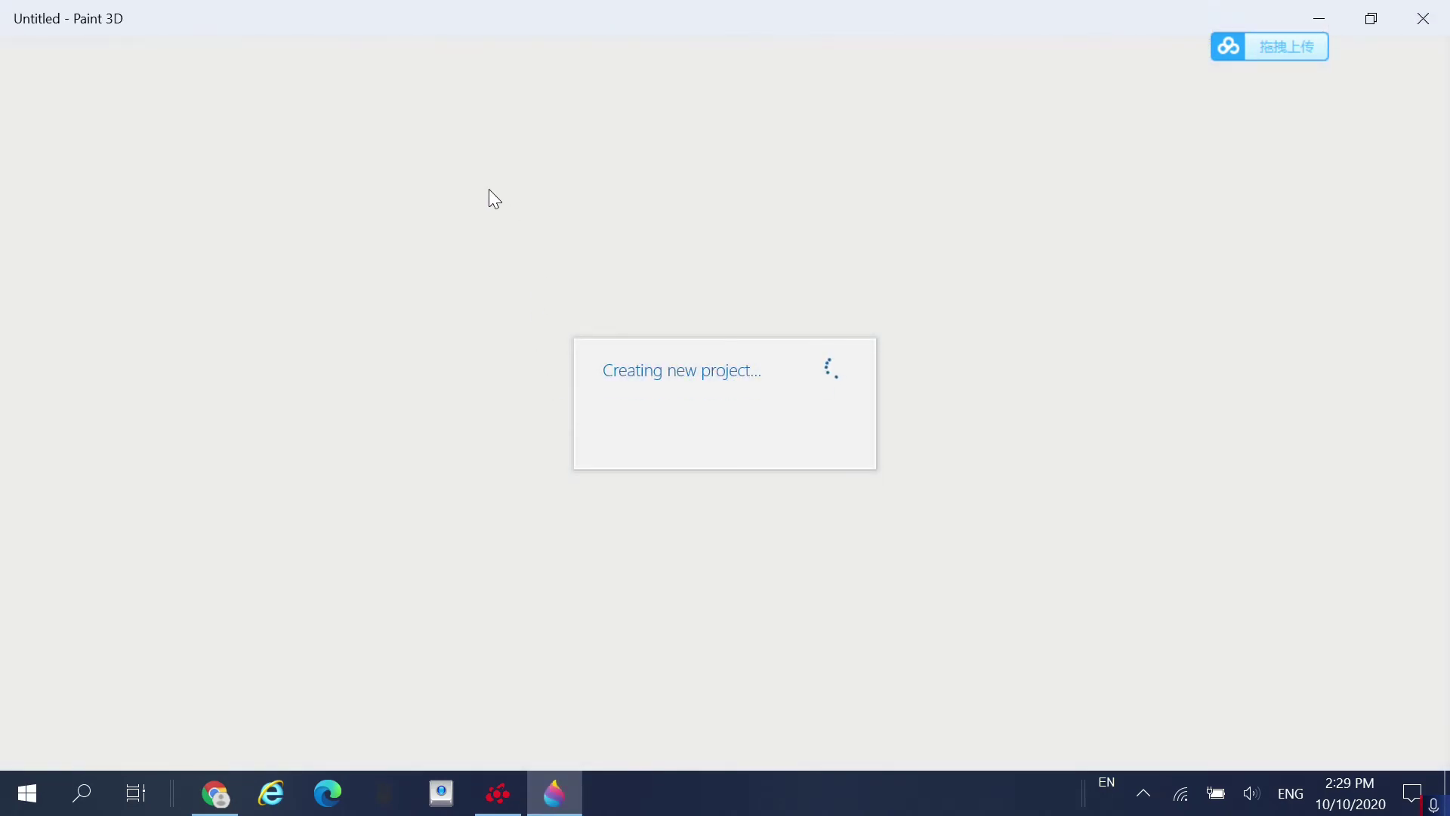